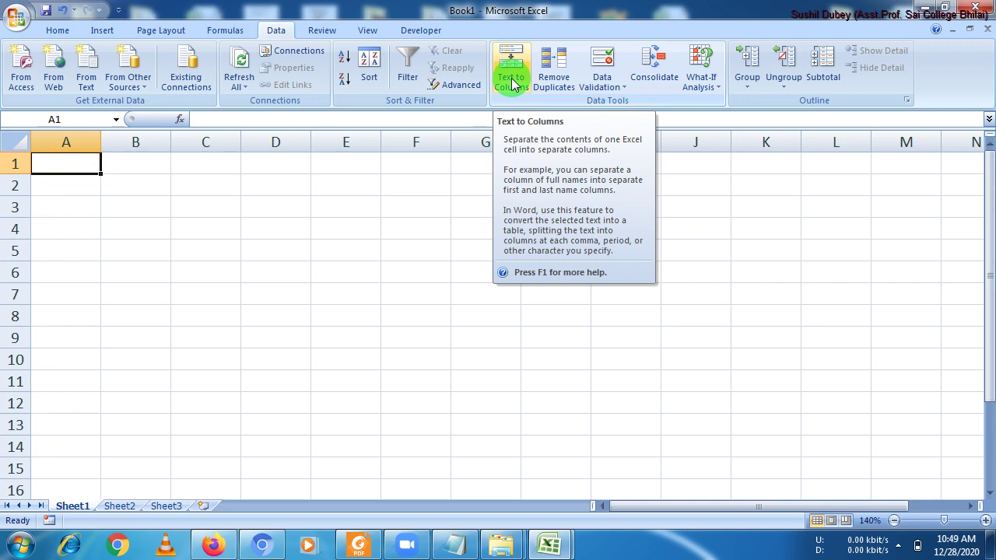
Step: Widen column A on Sheet1 to 21.29 (154 pixels) so long names fit
drag(101, 143, 204, 149)
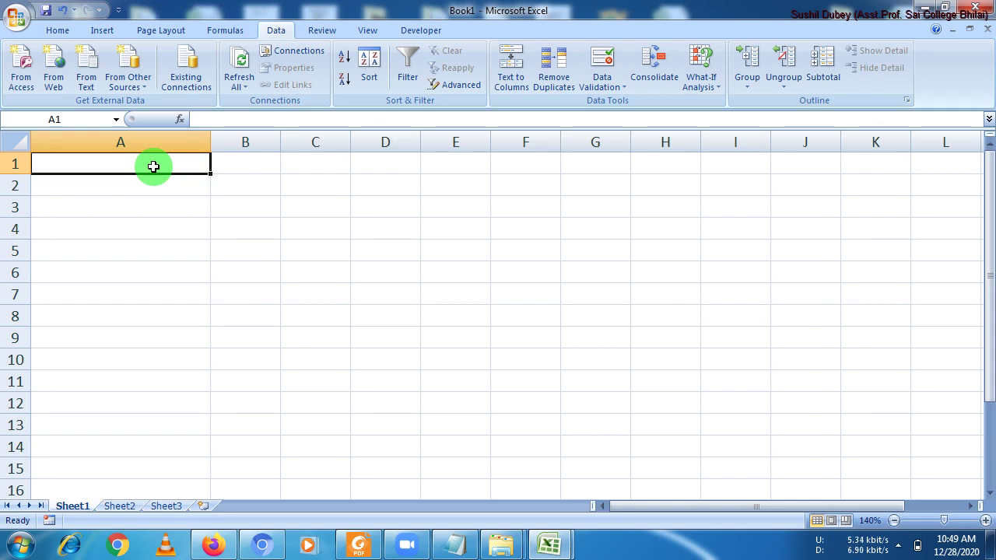
Step: Enter the heading 'Student Name' in A1, then the first two student names in A2 and A3
text(S)
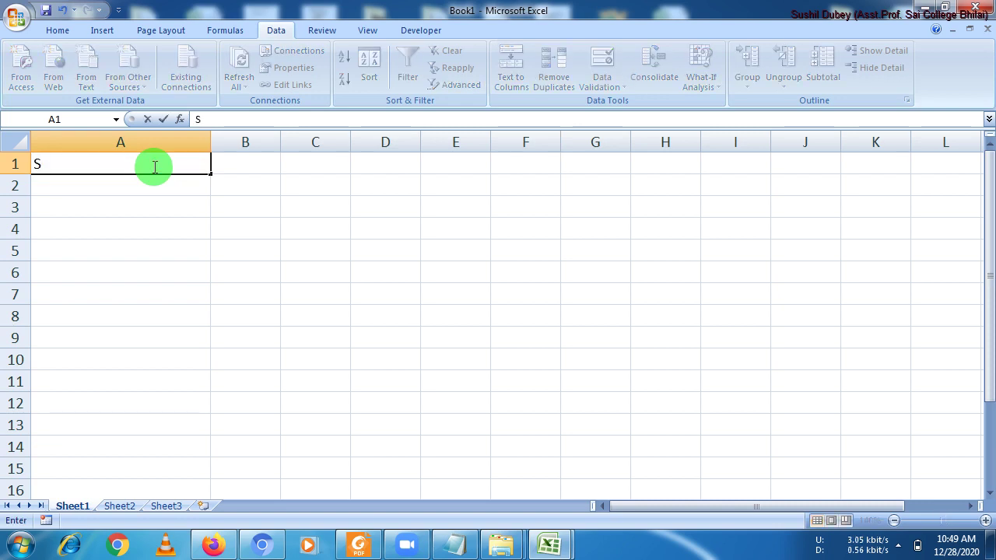
text(tudent)
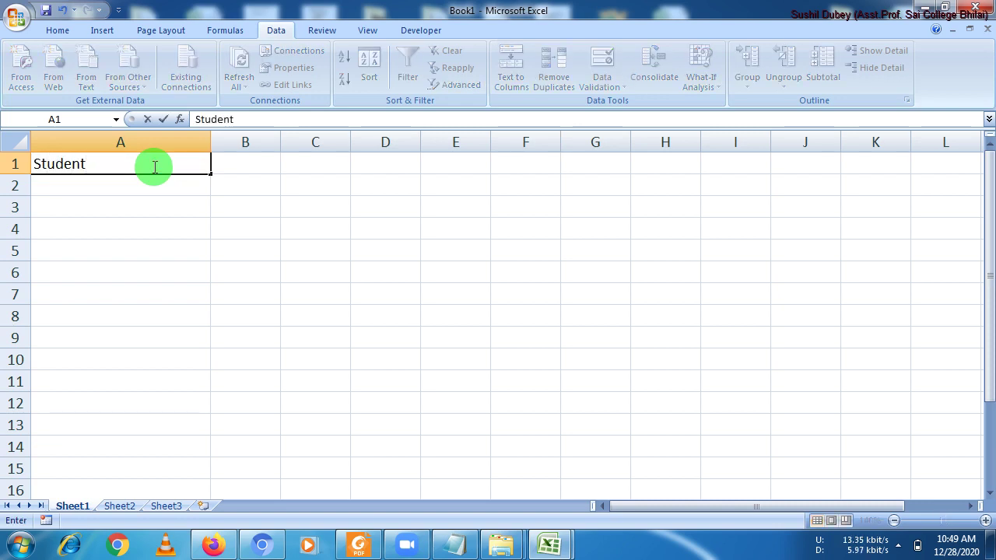
text( N)
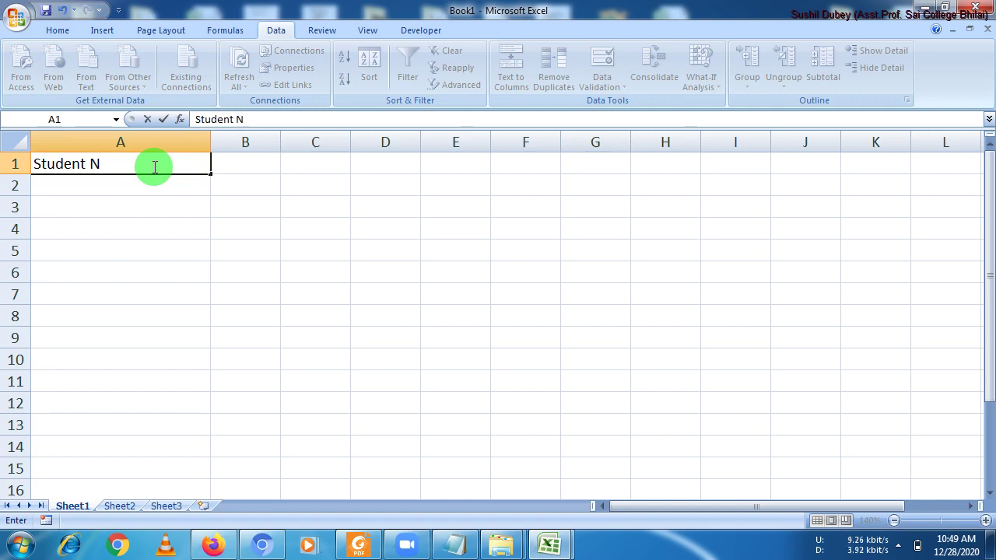
text(ame)
key(Return)
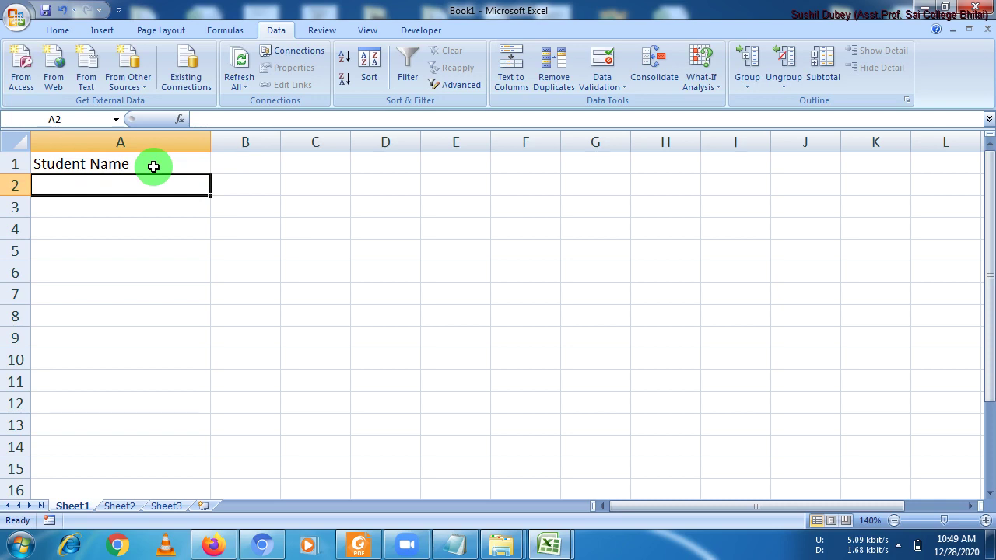
text(Mo)
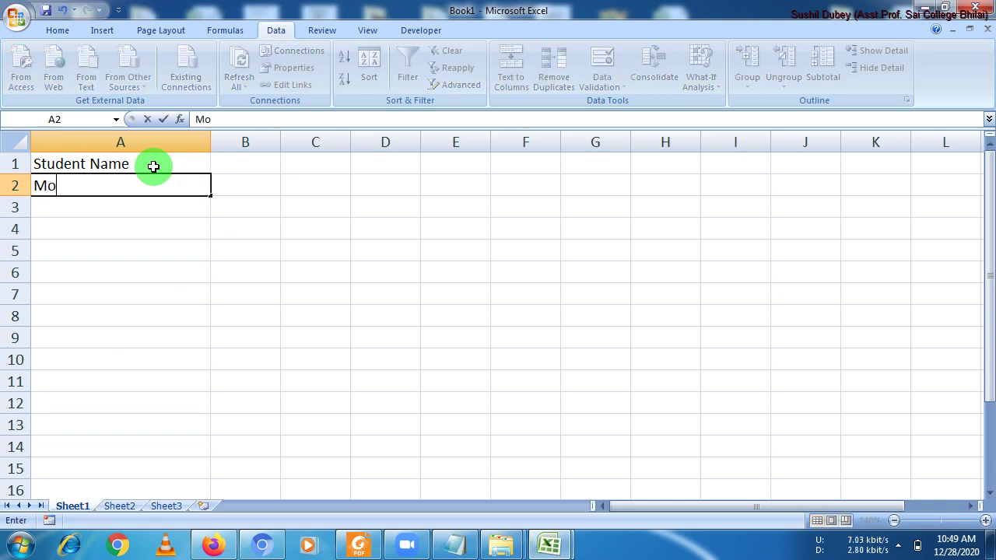
text(han kua)
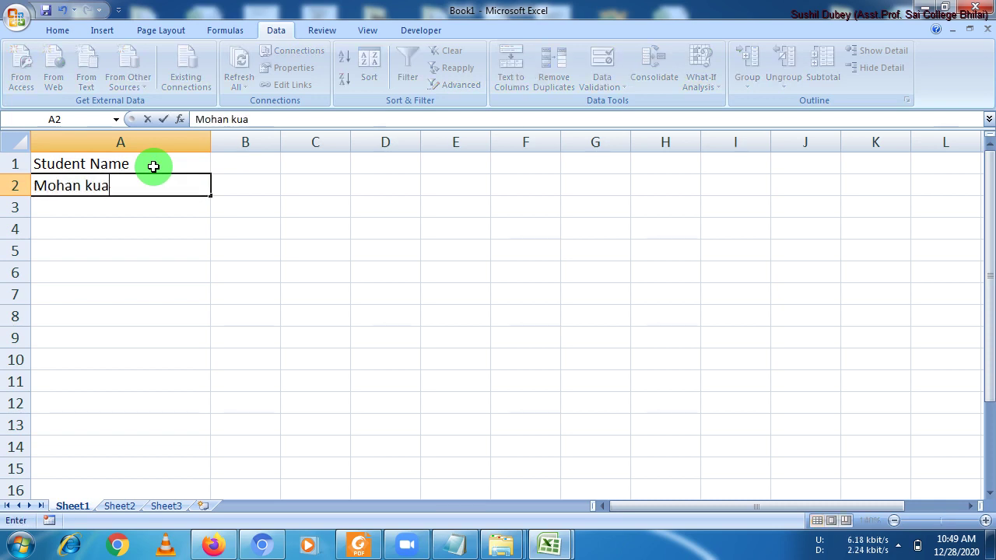
text(r)
key(BackSpace)
key(BackSpace)
key(BackSpace)
text(mar)
text( sharma)
key(Return)
text(S)
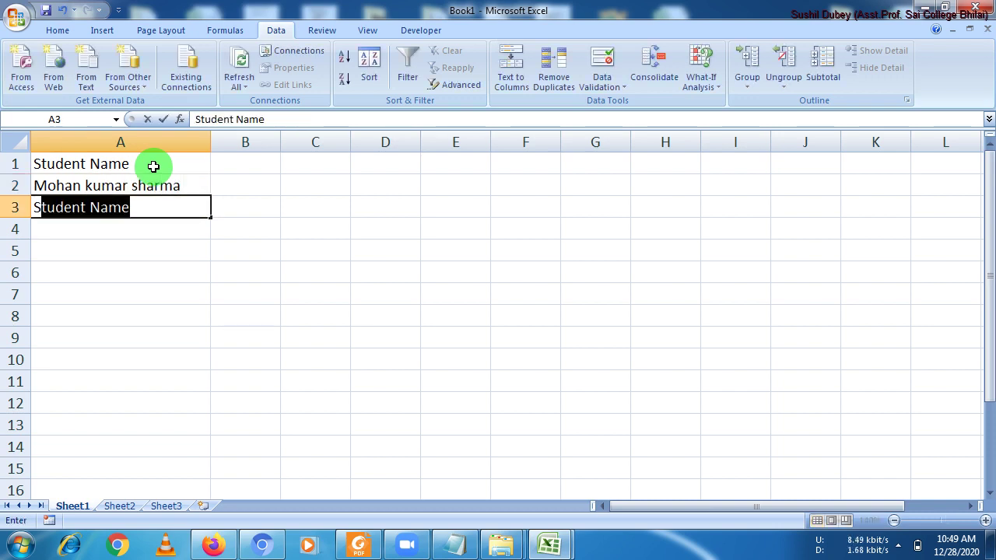
text(ohan kymar)
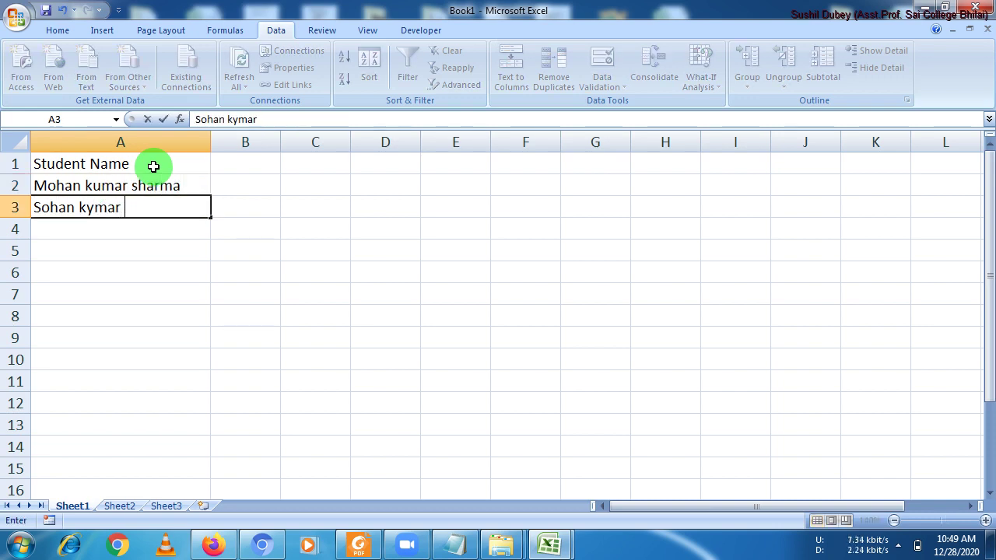
text( verma)
key(Return)
Step: Enter the remaining three student names in A4 to A6, fixing typos along the way
text(moh)
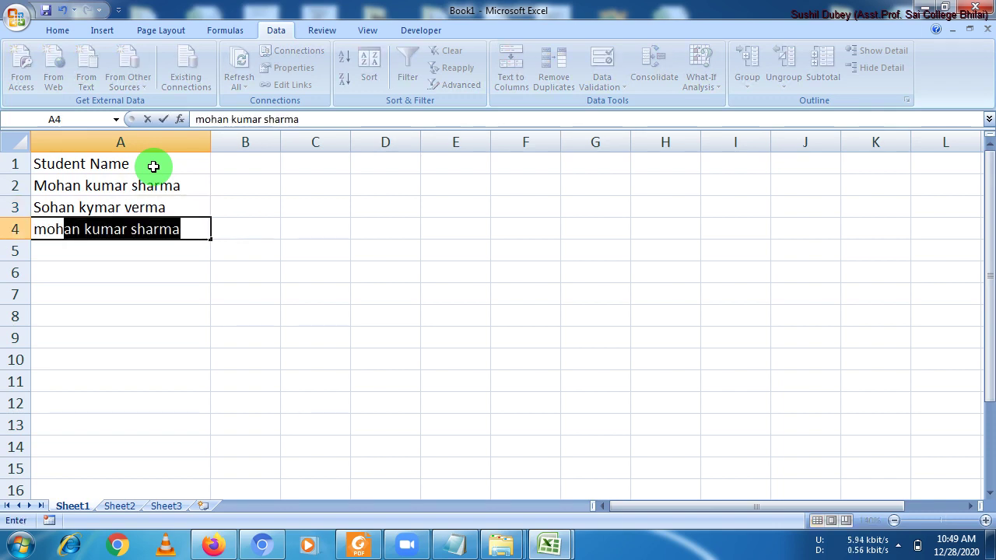
text(it shasr)
key(BackSpace)
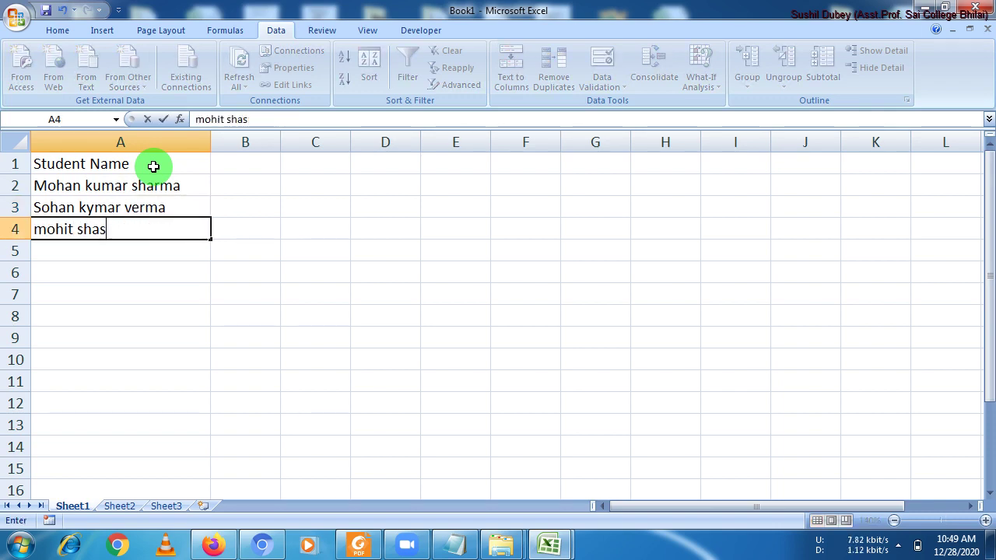
key(BackSpace)
text(a)
key(BackSpace)
text(rma)
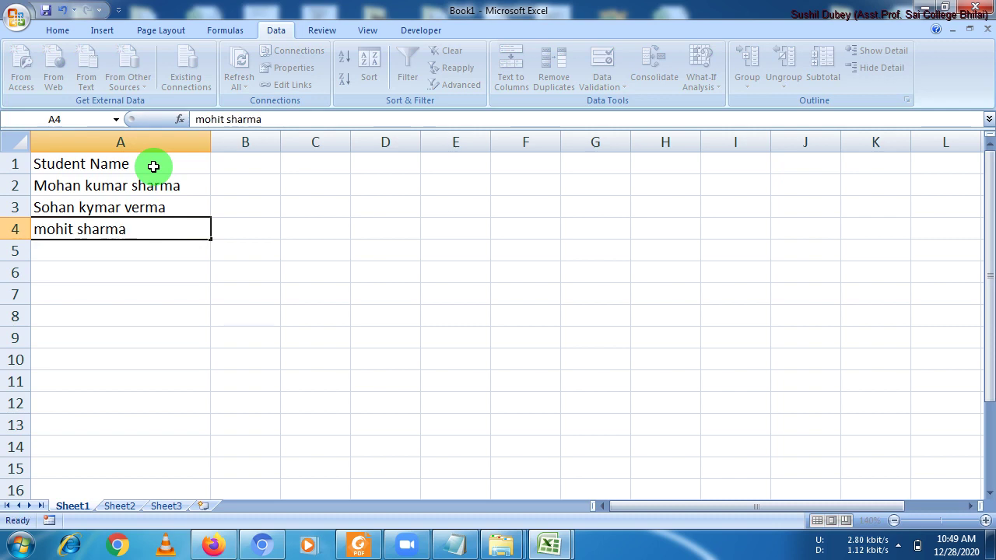
key(Return)
text(Ramesh)
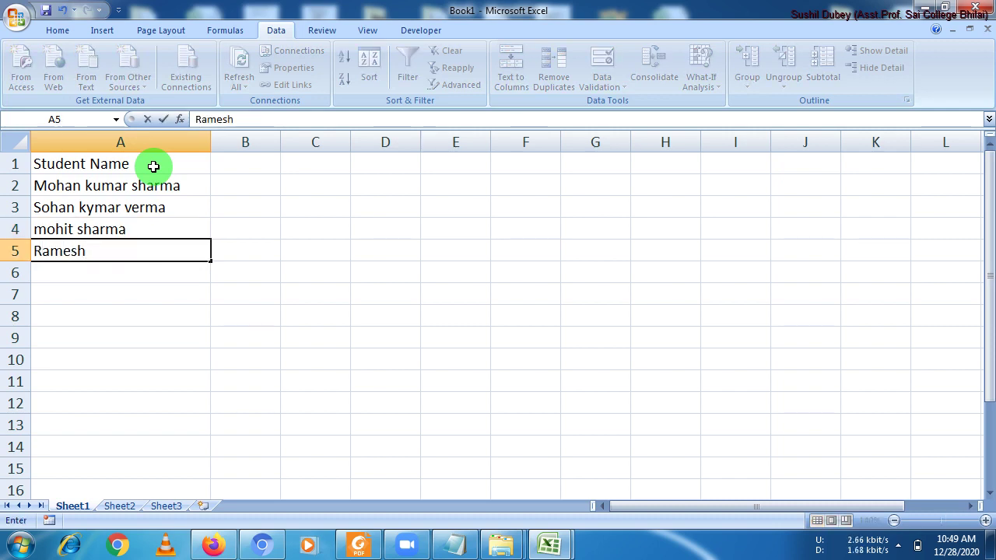
text( Sahu)
key(Return)
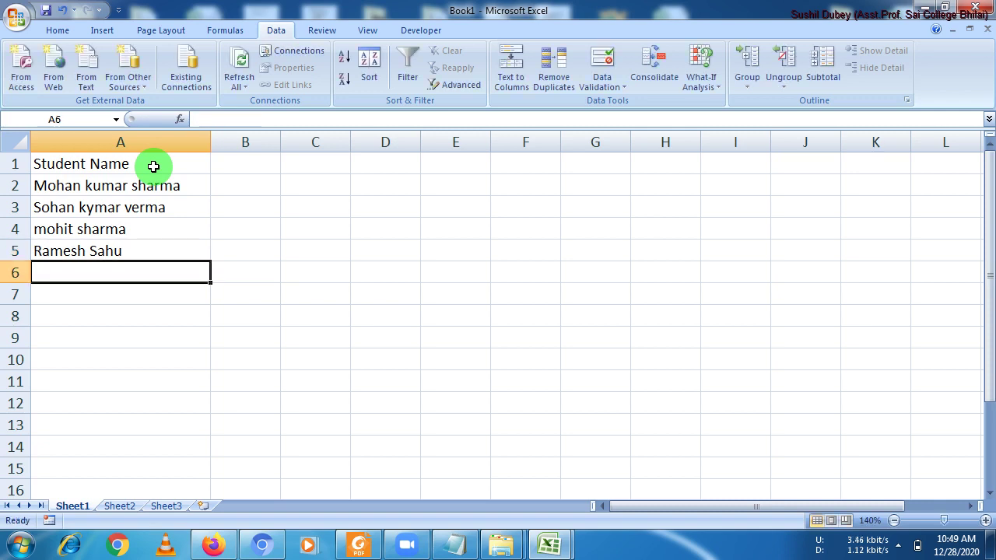
text(Ran)
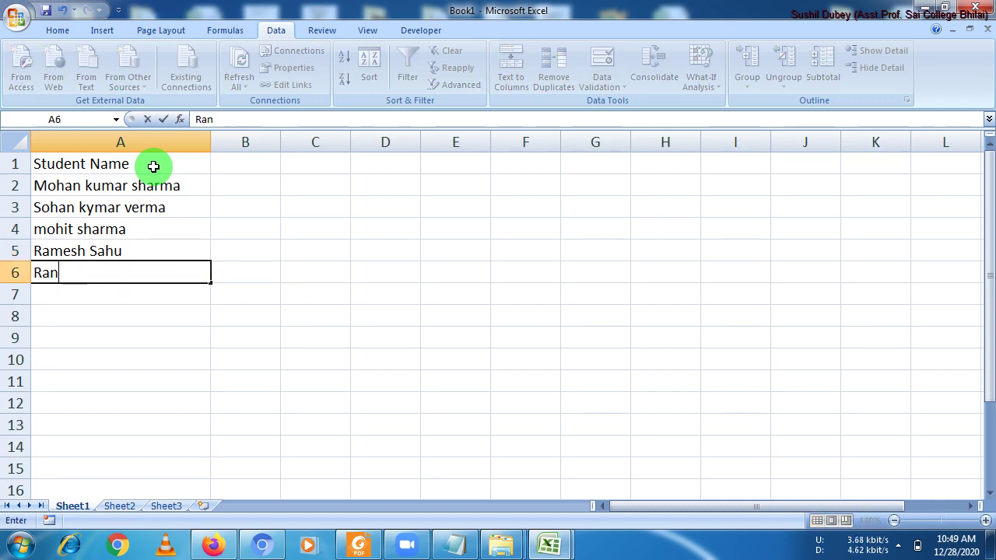
text(i kumari)
key(Return)
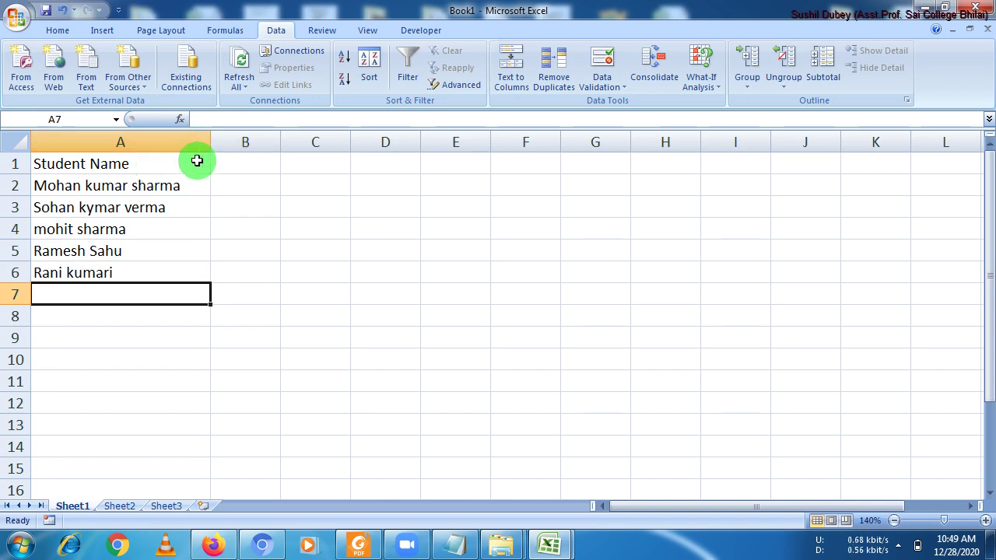
Step: Apply All Borders to the range A1:A6
drag(196, 160, 187, 273)
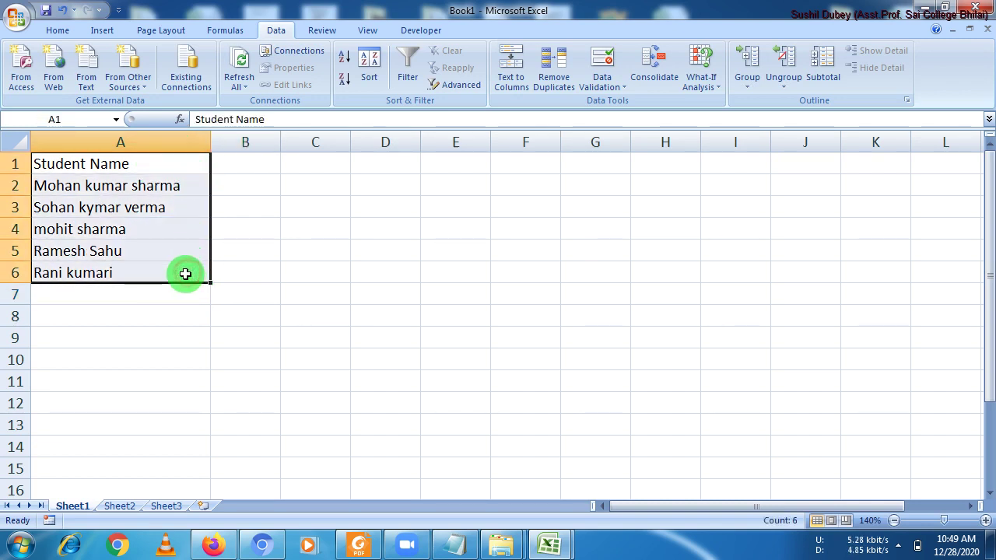
click(56, 31)
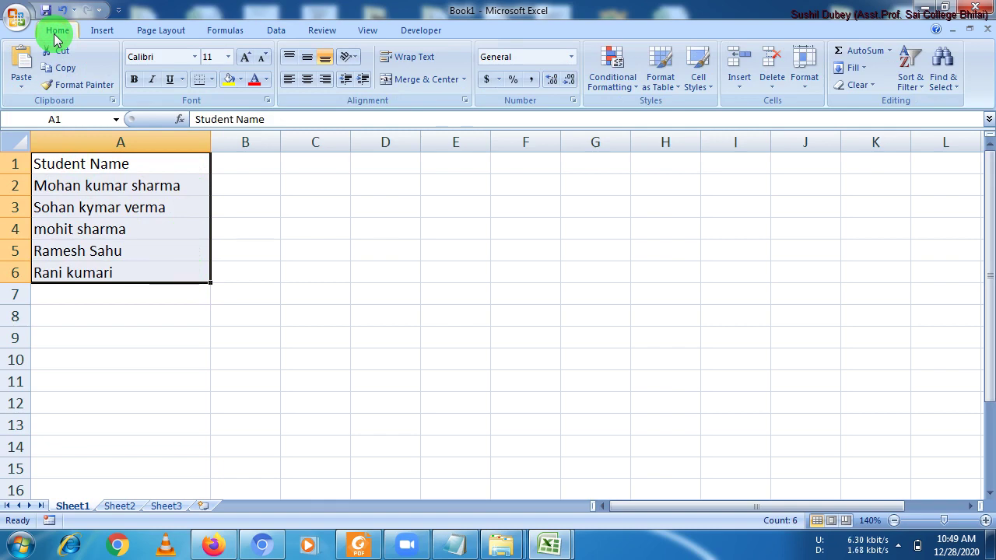
click(212, 80)
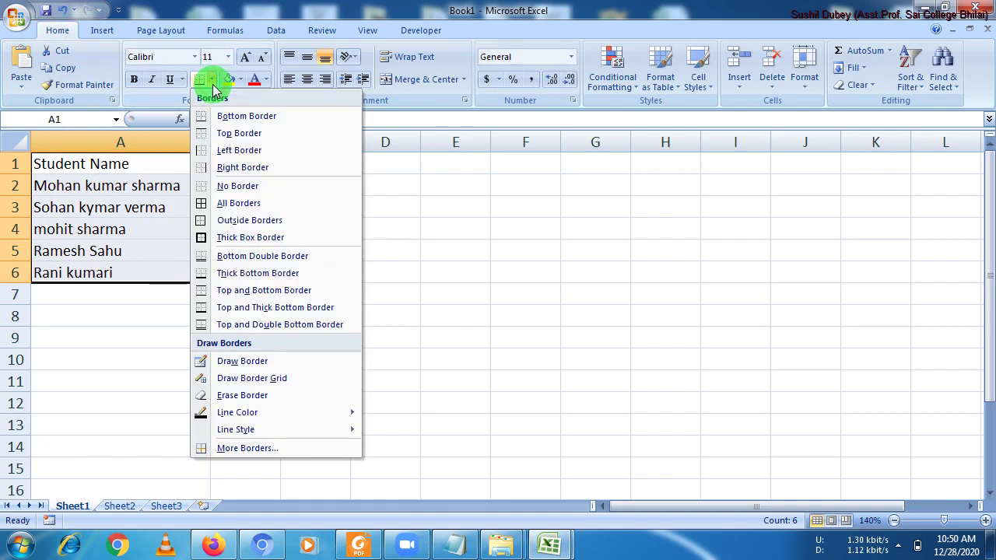
click(206, 203)
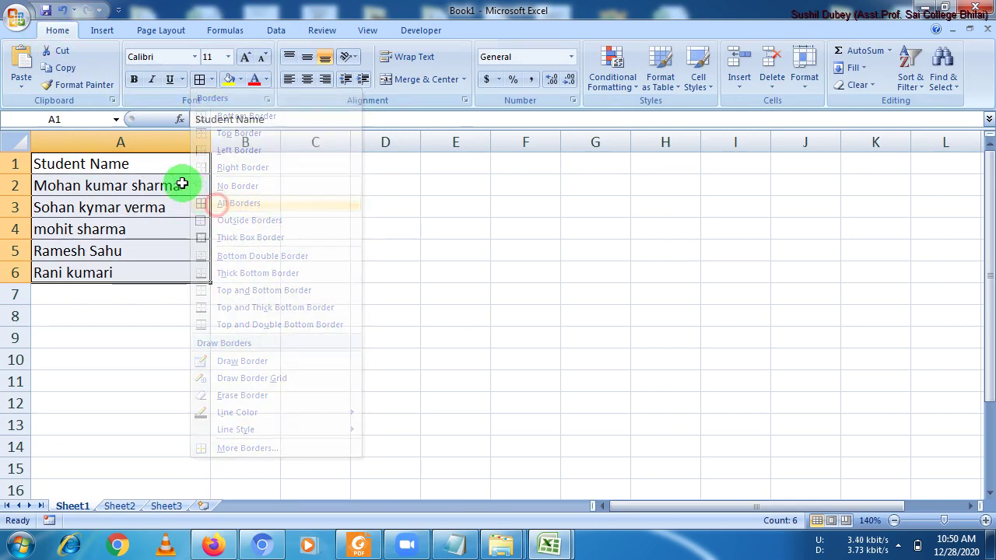
Step: Make the Student Name heading in A1 bold and centred
click(134, 78)
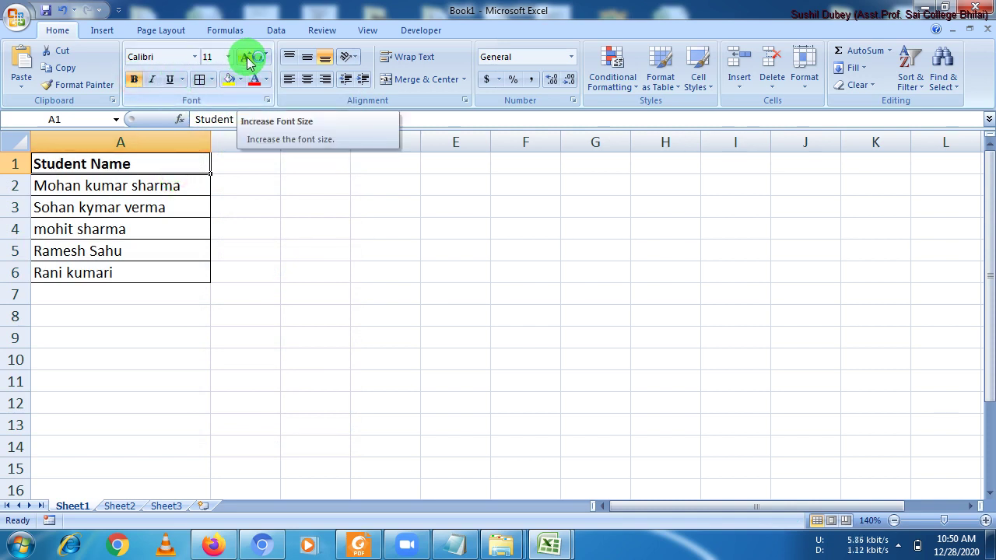
click(308, 83)
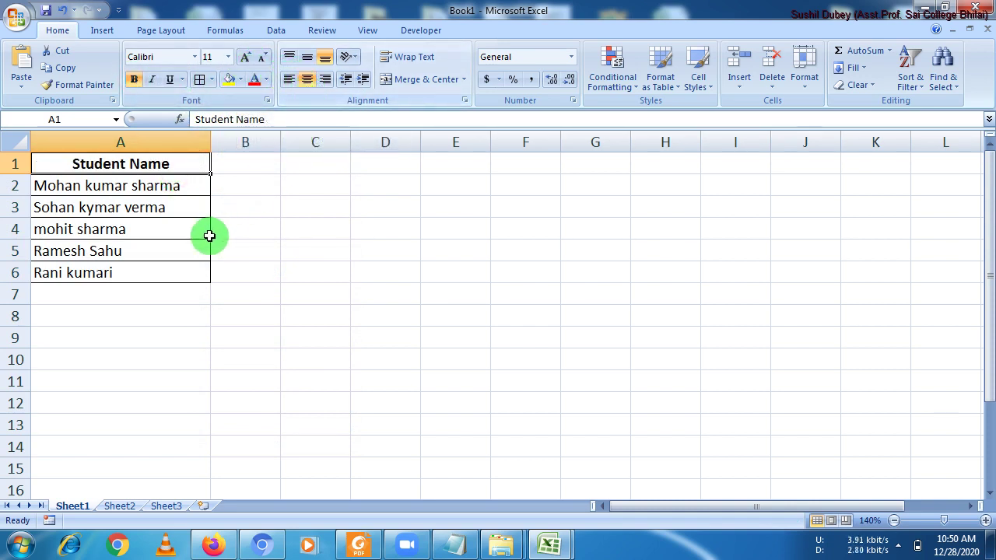
click(195, 322)
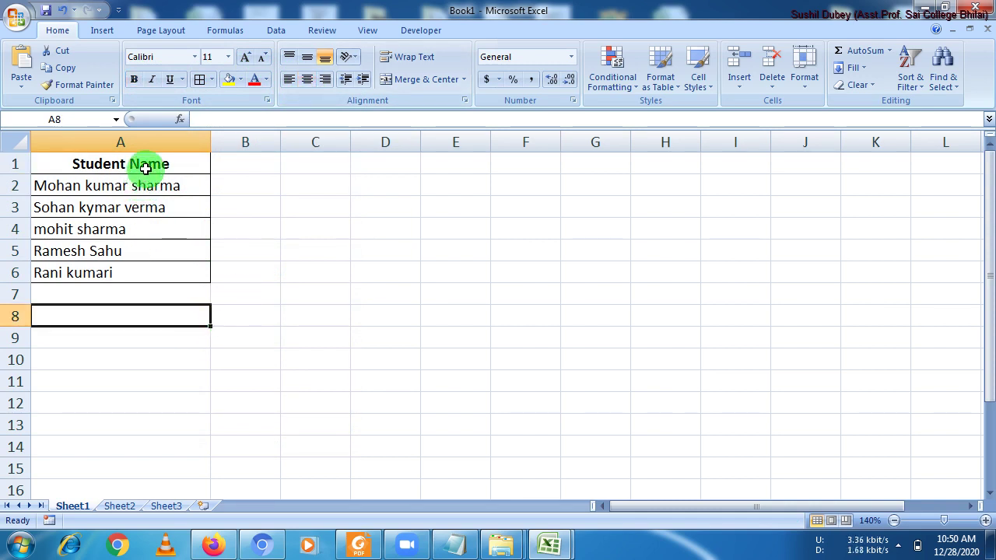
Step: Correct the misspelling 'kymar' to 'kumar' in the student name in A3
drag(145, 187, 153, 262)
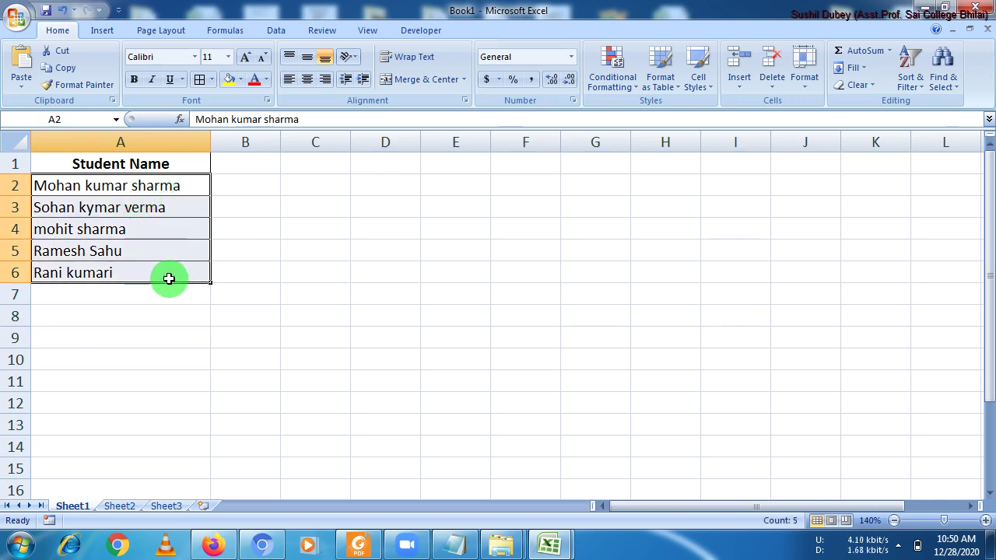
double_click(94, 208)
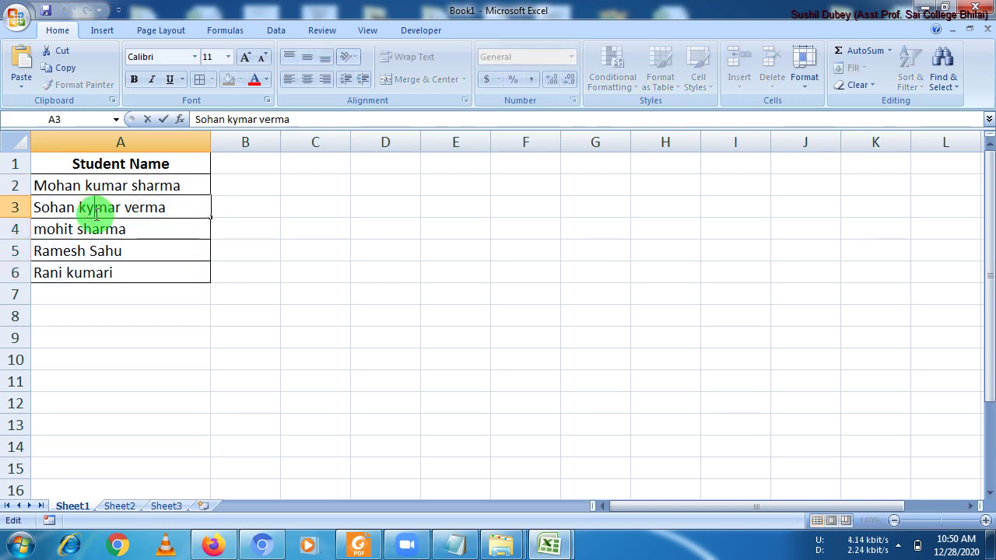
key(BackSpace)
text(u)
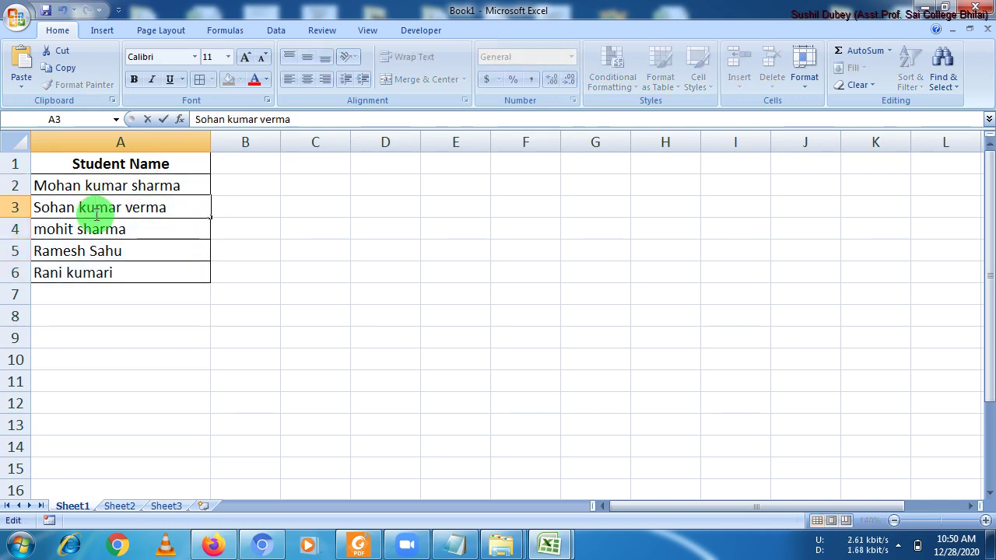
click(109, 322)
Step: Select the five names in A2:A6 with the Data tab showing
drag(137, 161, 154, 271)
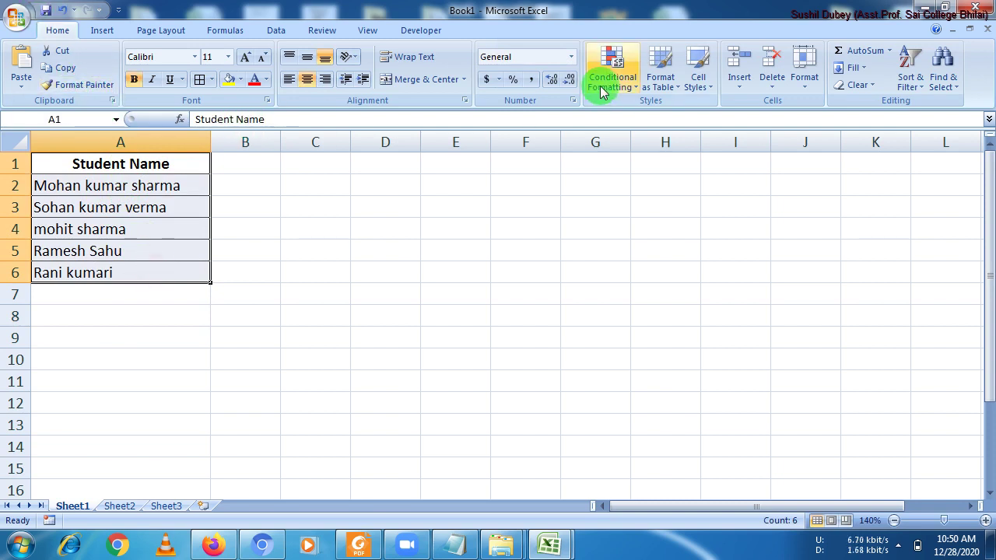
click(275, 29)
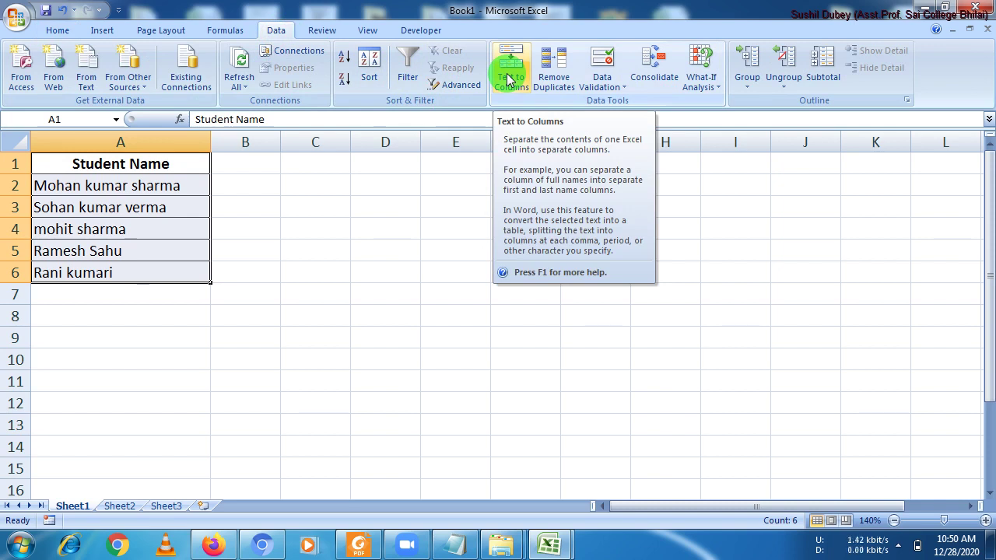
click(169, 185)
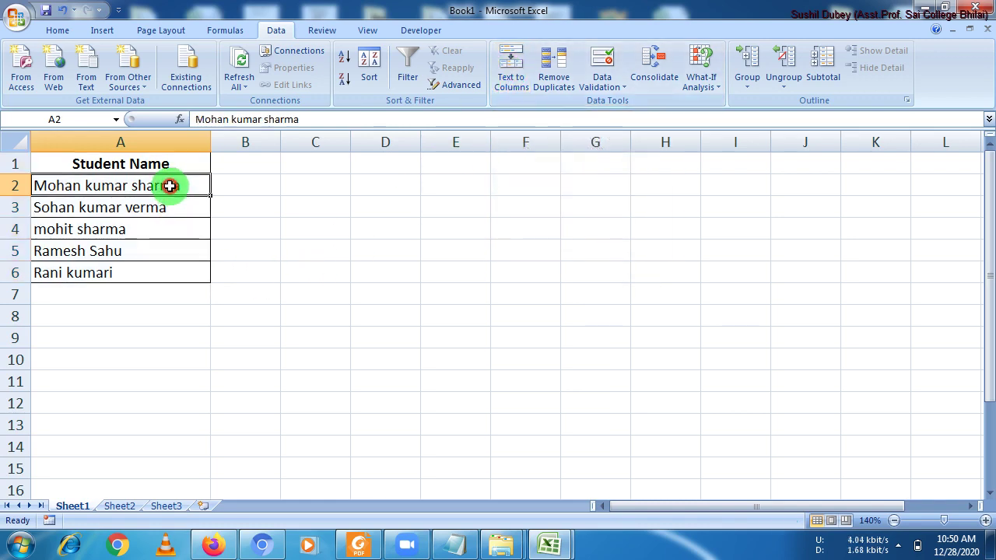
drag(170, 185, 182, 285)
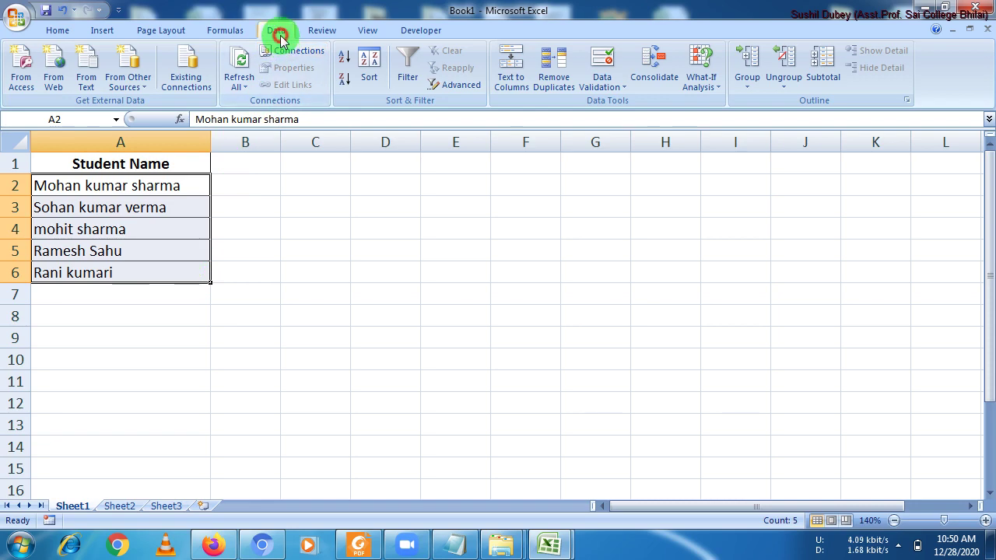
Step: Start Text to Columns on the names, keep Delimited, and go to step 2
click(514, 87)
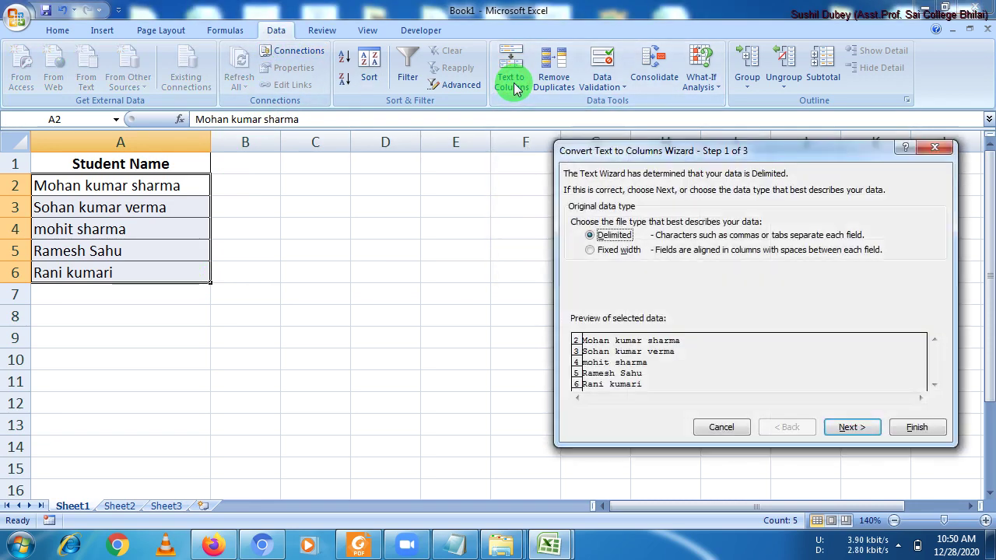
drag(638, 148, 370, 181)
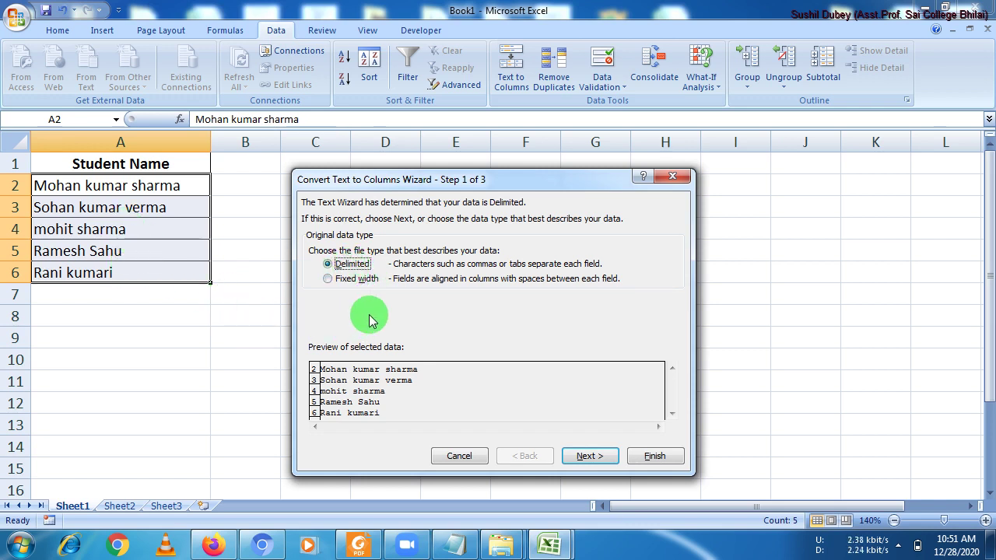
click(579, 457)
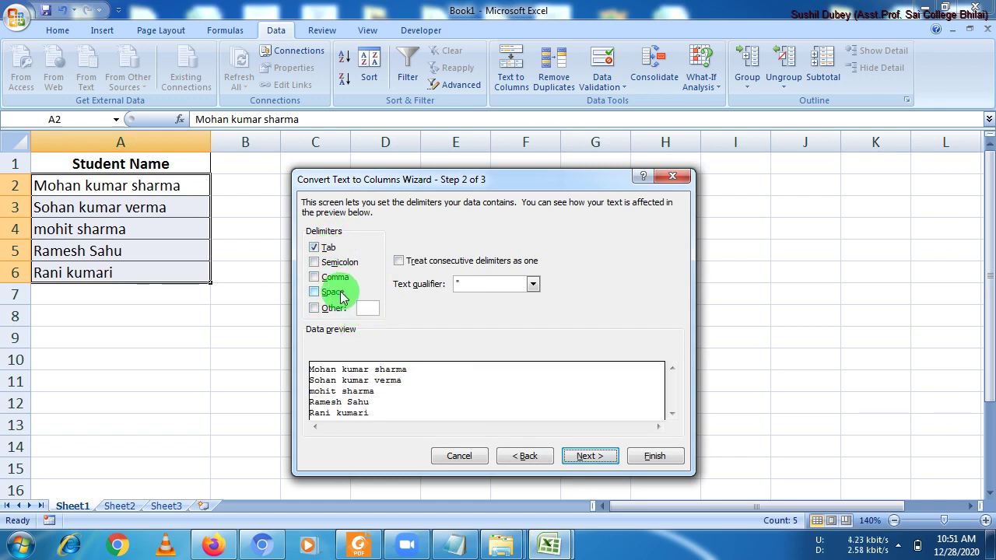
Step: Split the names on Space instead of Tab into columns A, B and C
click(324, 249)
click(332, 292)
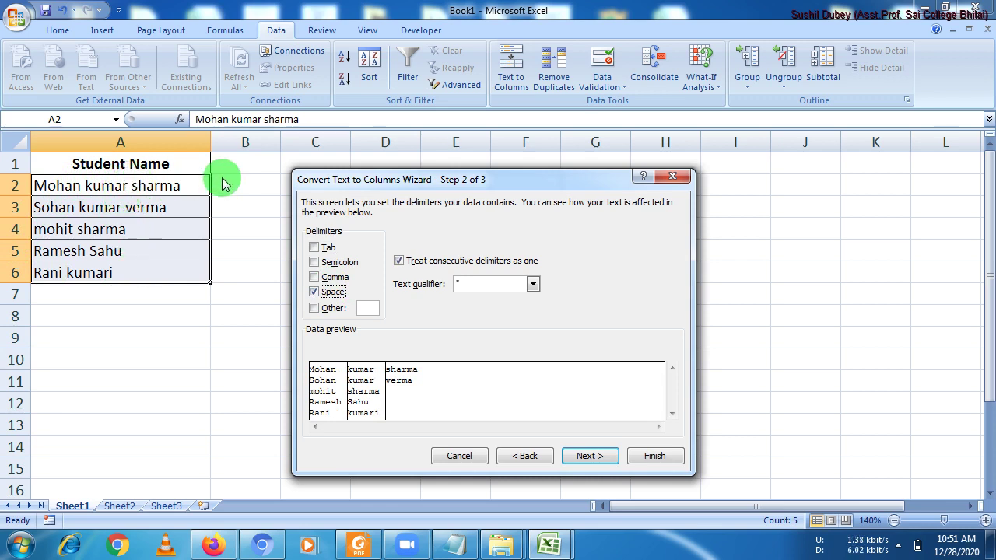
mouse_move(409, 193)
mouse_down()
mouse_move(525, 169)
mouse_move(665, 170)
mouse_up()
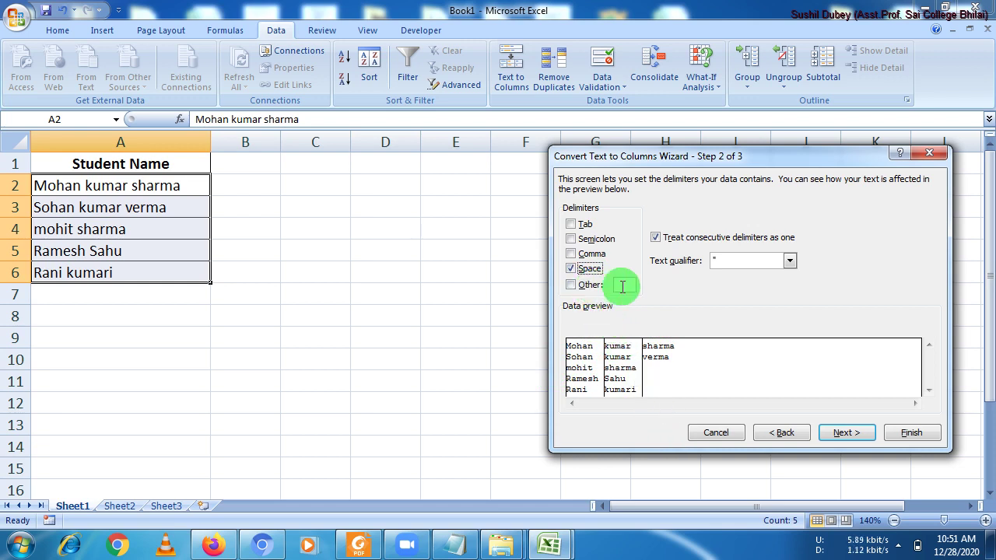
click(841, 434)
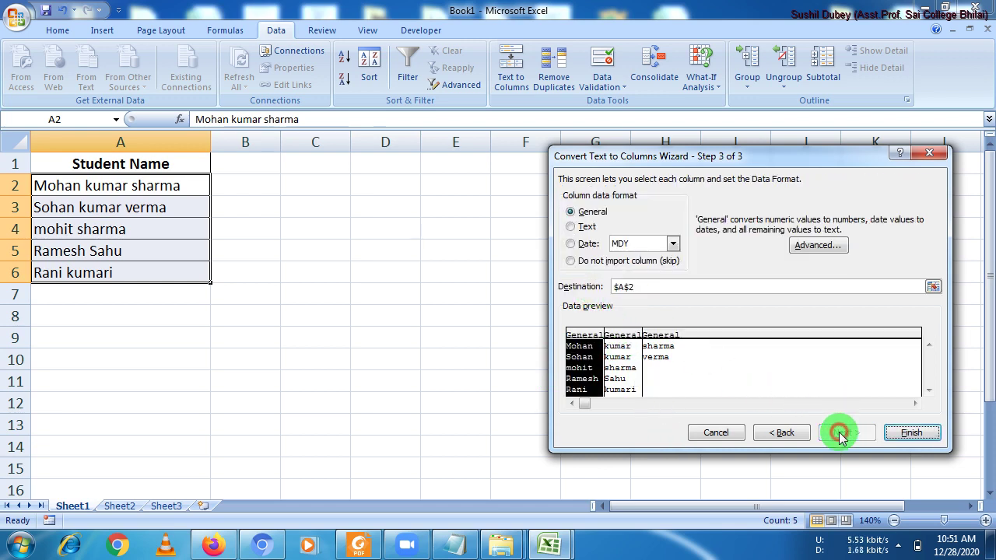
click(901, 434)
Step: Apply All Borders to the split names in A2:C6
click(428, 323)
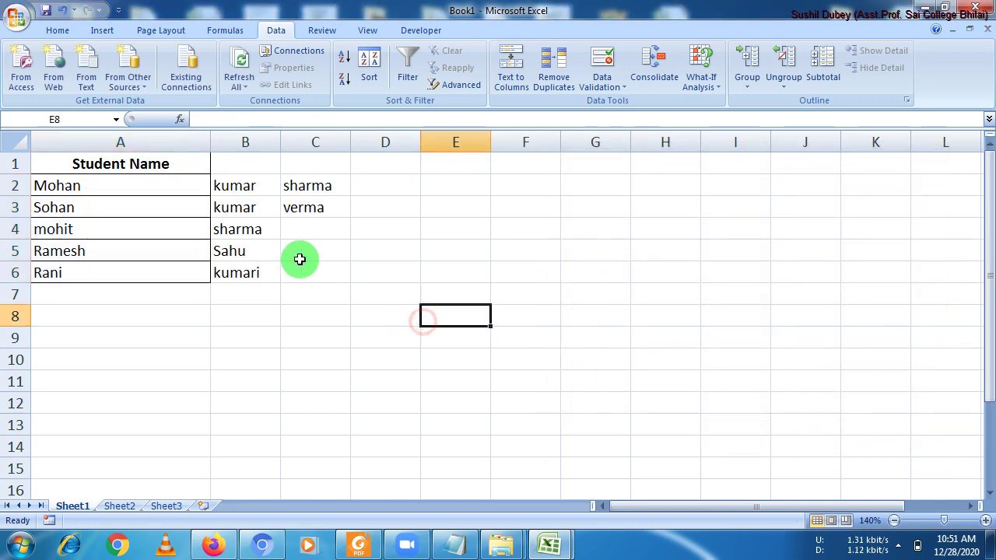
mouse_move(178, 184)
mouse_down()
mouse_move(200, 287)
mouse_move(317, 271)
mouse_up()
click(59, 31)
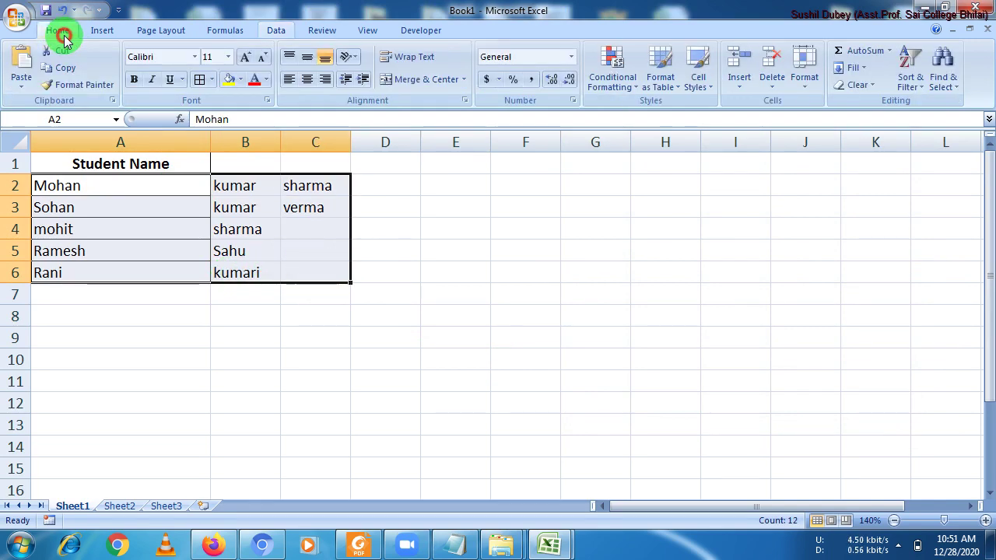
click(212, 80)
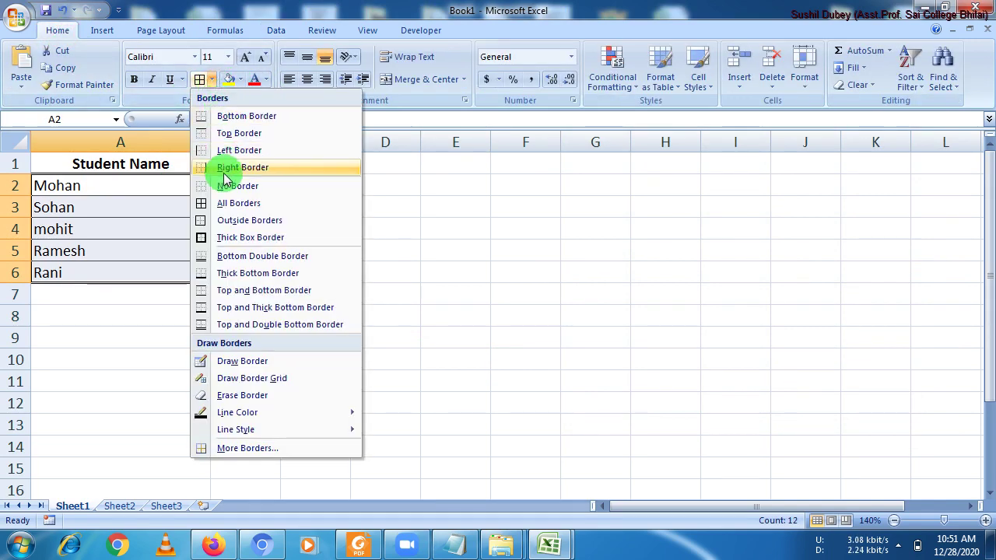
click(223, 203)
click(220, 320)
drag(162, 189, 337, 265)
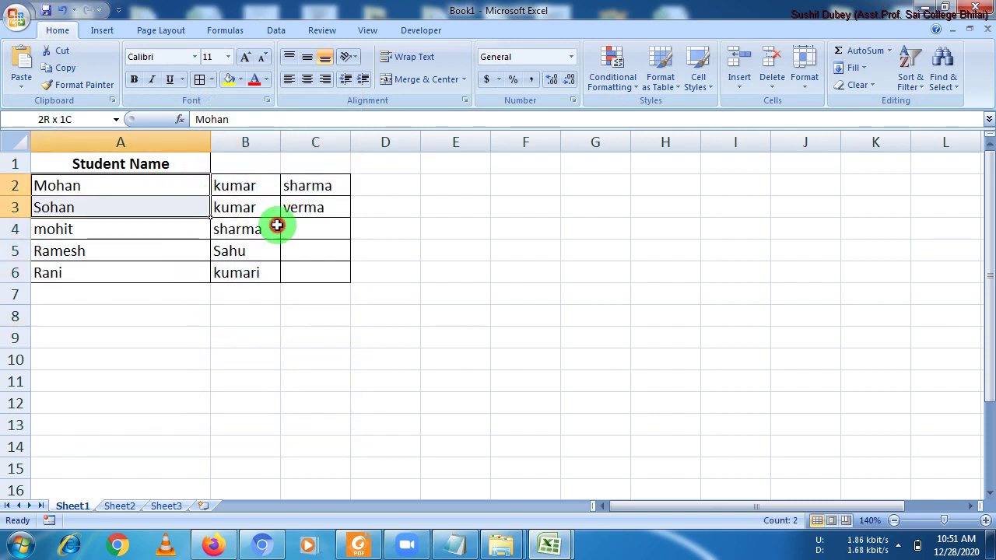
click(309, 315)
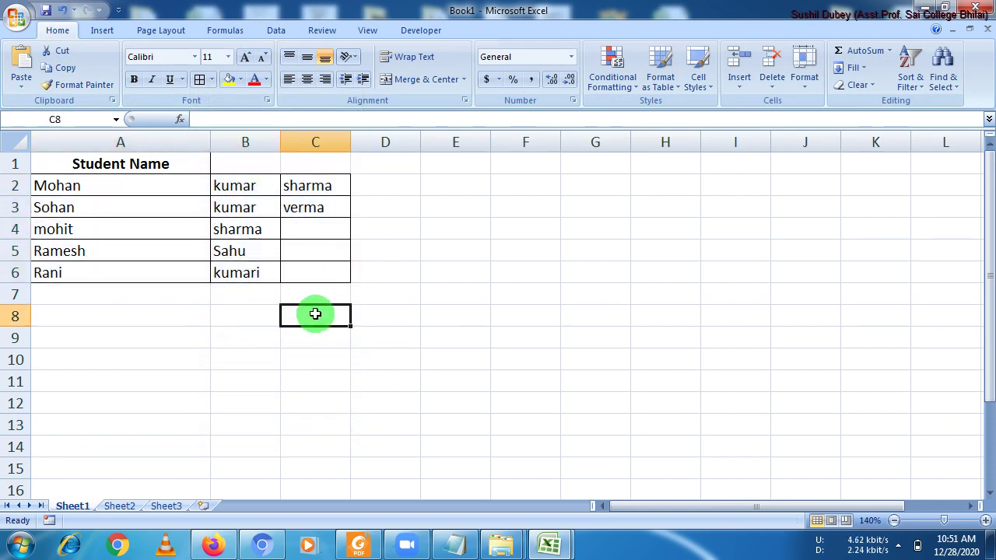
click(275, 32)
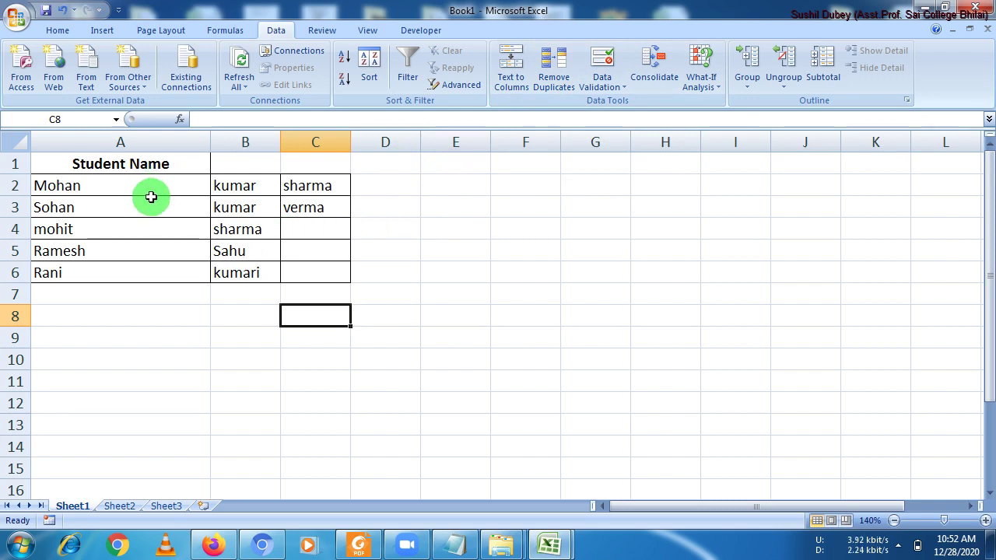
Step: Undo the name split and repeat the first student's name in A7 using AutoComplete
key(ctrl+m)
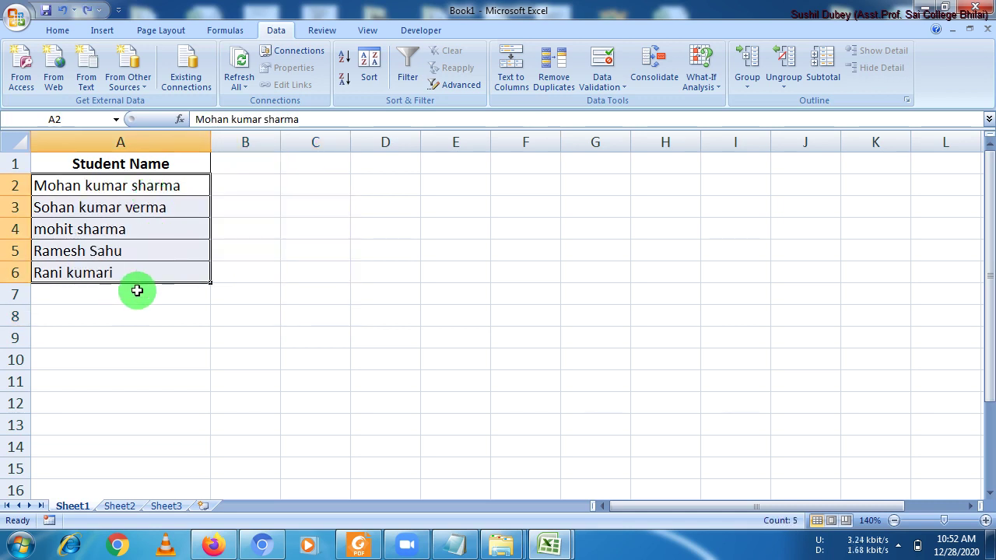
click(129, 294)
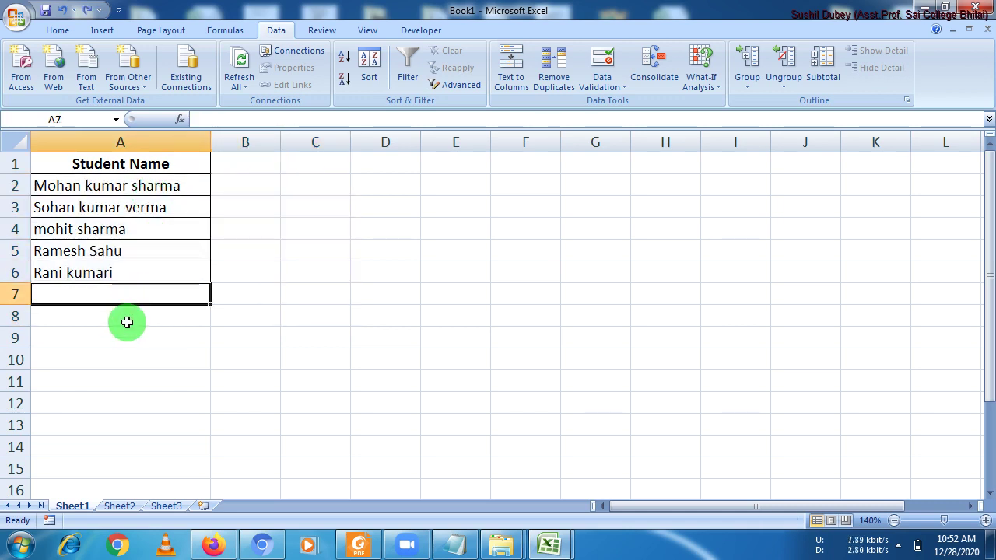
text(Mohan kumar sharma)
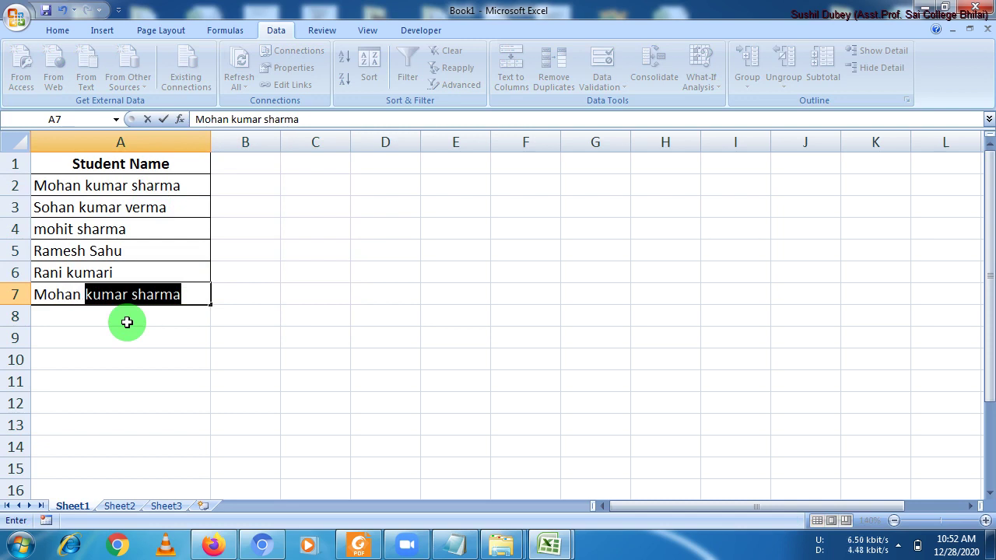
key(Return)
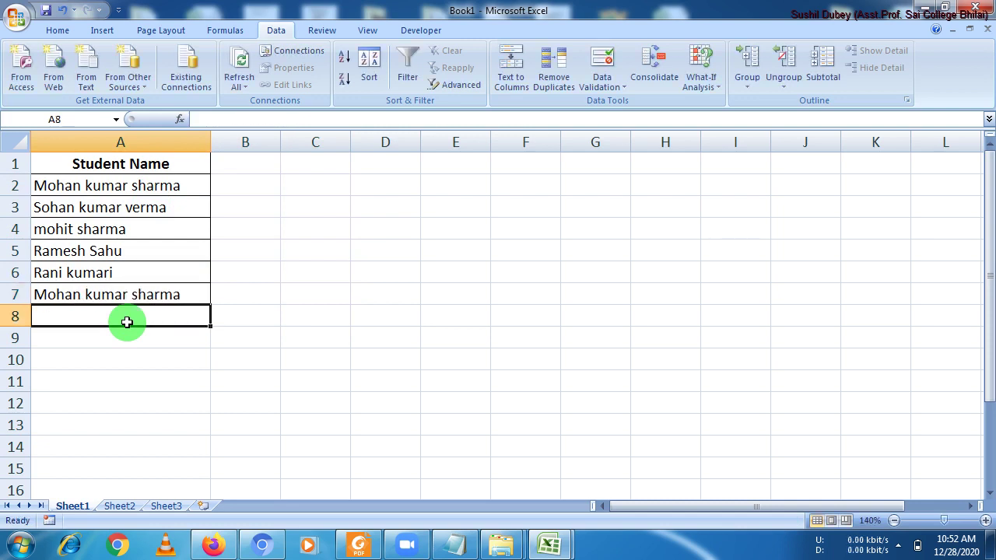
Step: Repeat the fifth student's name in A8 via AutoComplete, then select A2:A8
text(R)
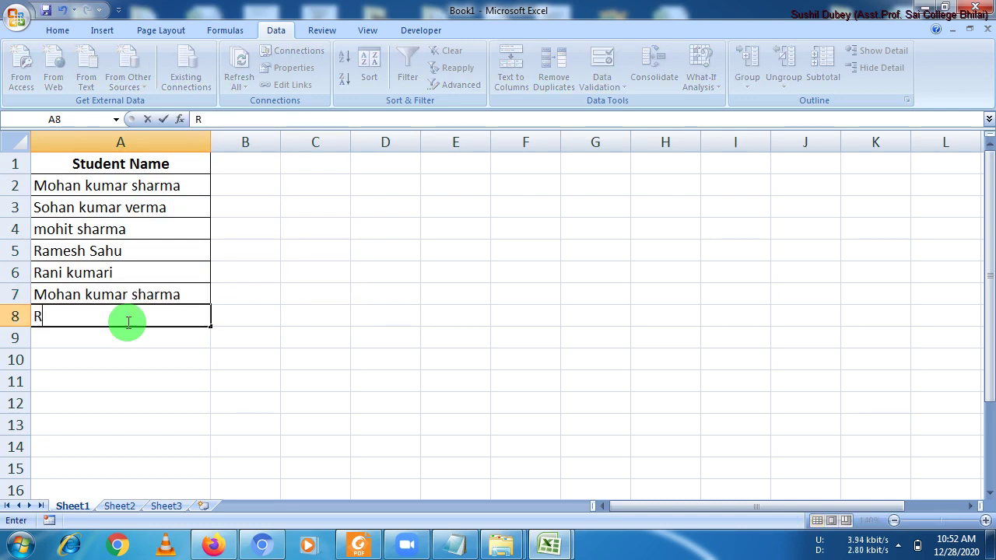
text(ani kumari)
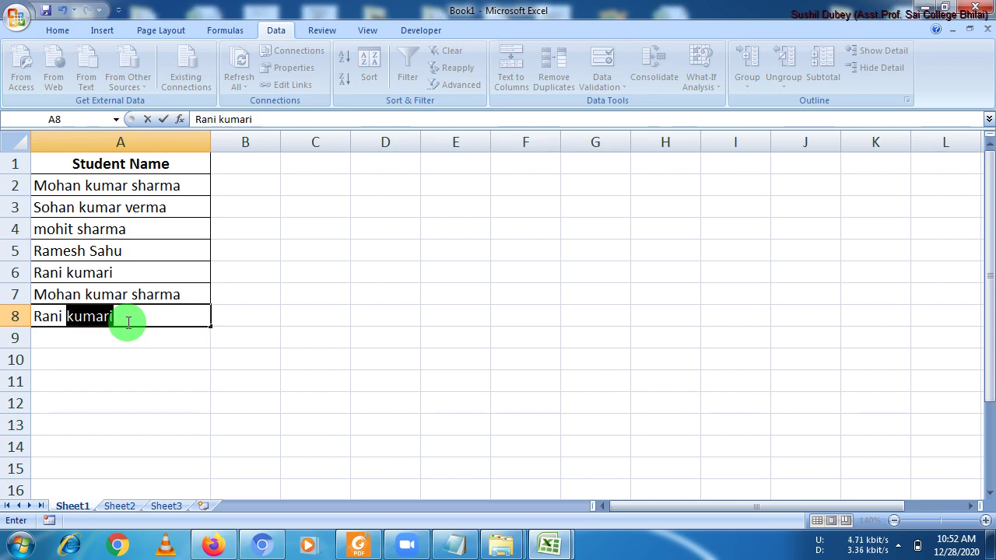
key(Return)
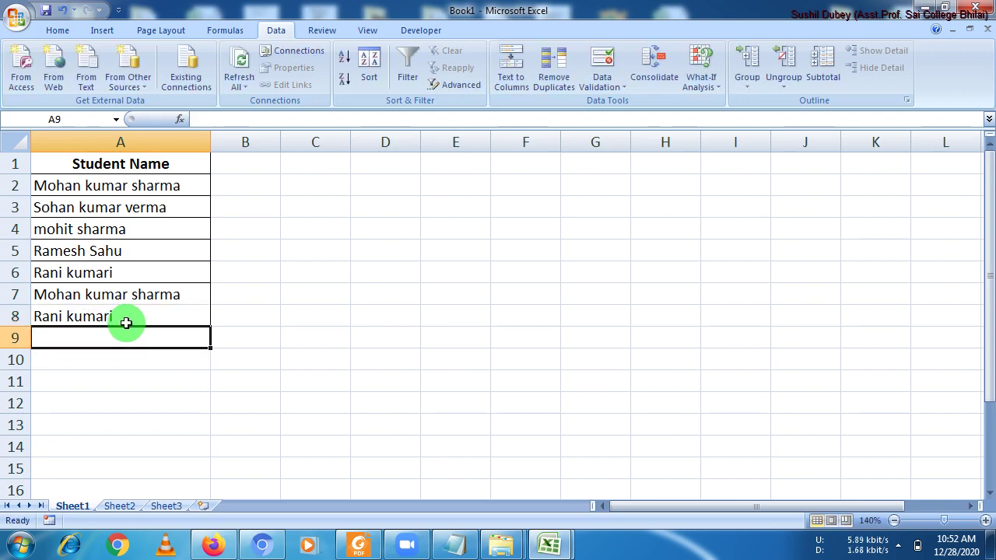
drag(104, 184, 104, 319)
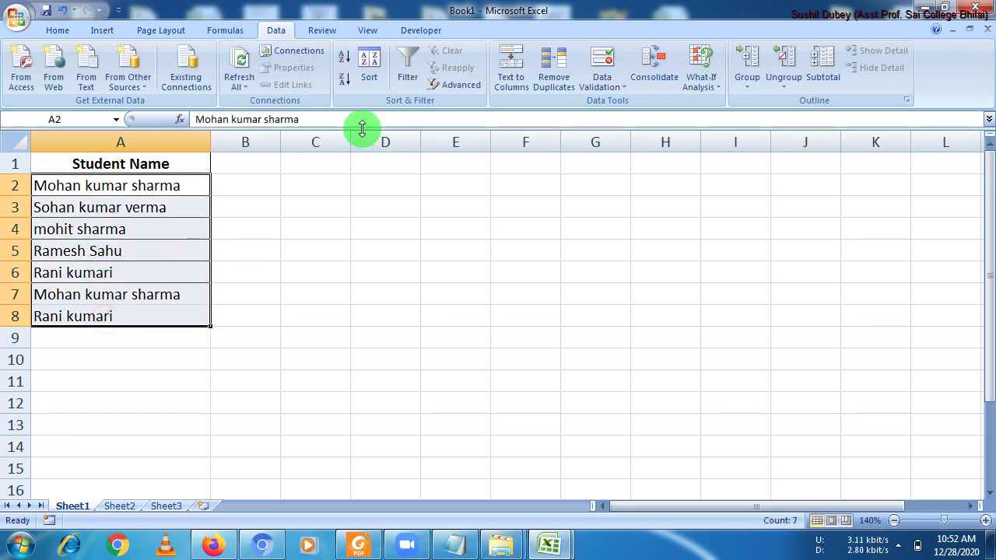
click(48, 35)
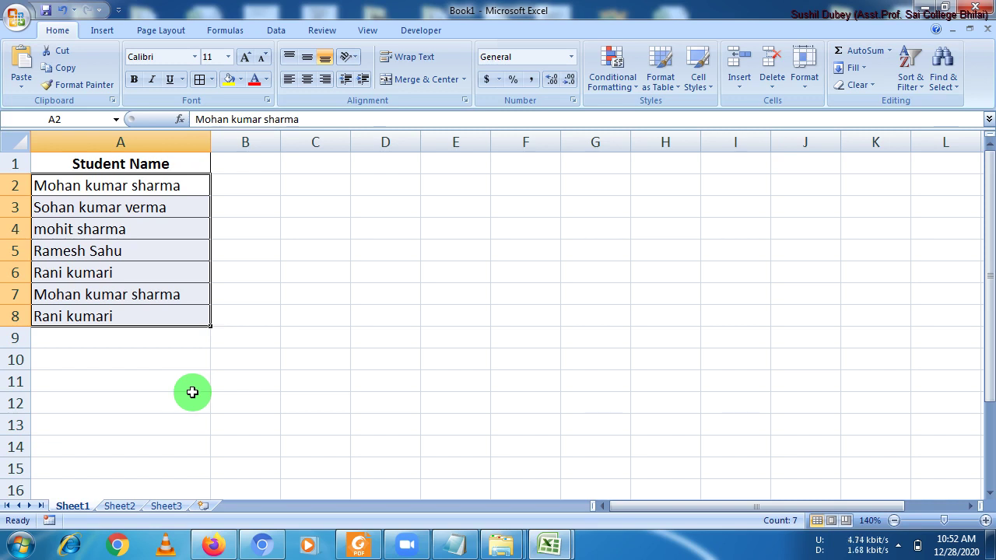
Step: Fill both copies of the first duplicated name, A2 and A7, yellow
click(132, 187)
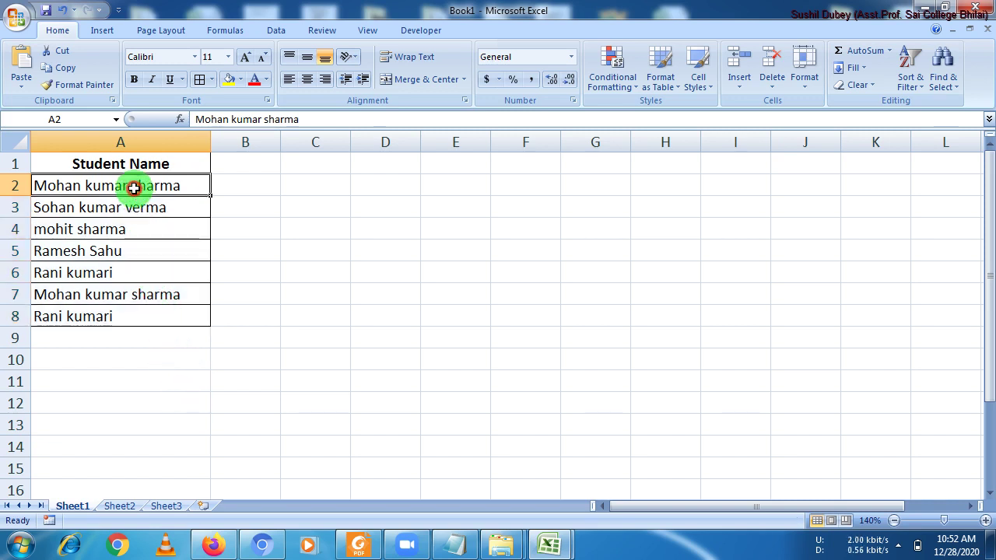
click(232, 82)
click(101, 292)
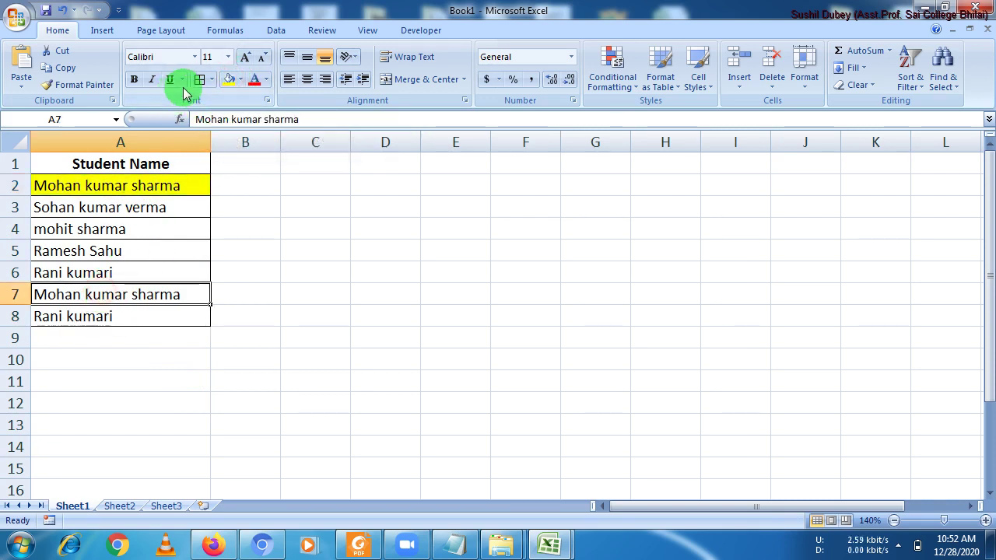
click(226, 85)
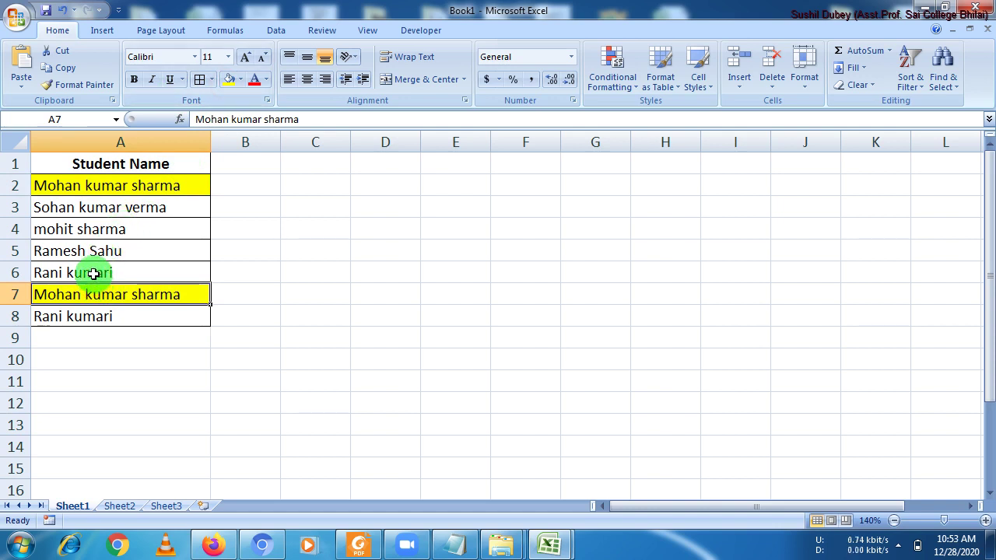
Step: Fill both copies of the second duplicated name, A6 and A8, green
click(98, 273)
click(230, 80)
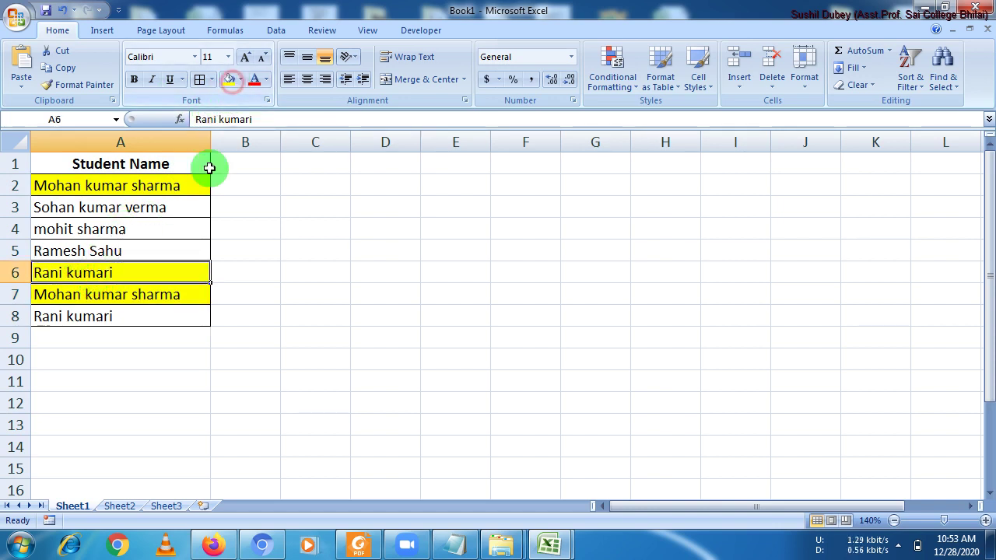
click(109, 325)
click(240, 80)
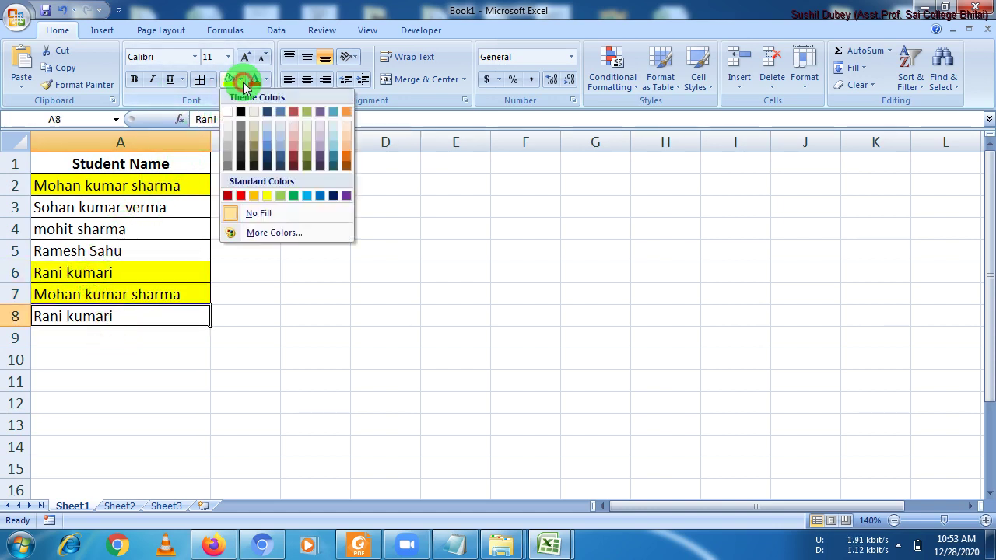
click(279, 196)
click(138, 274)
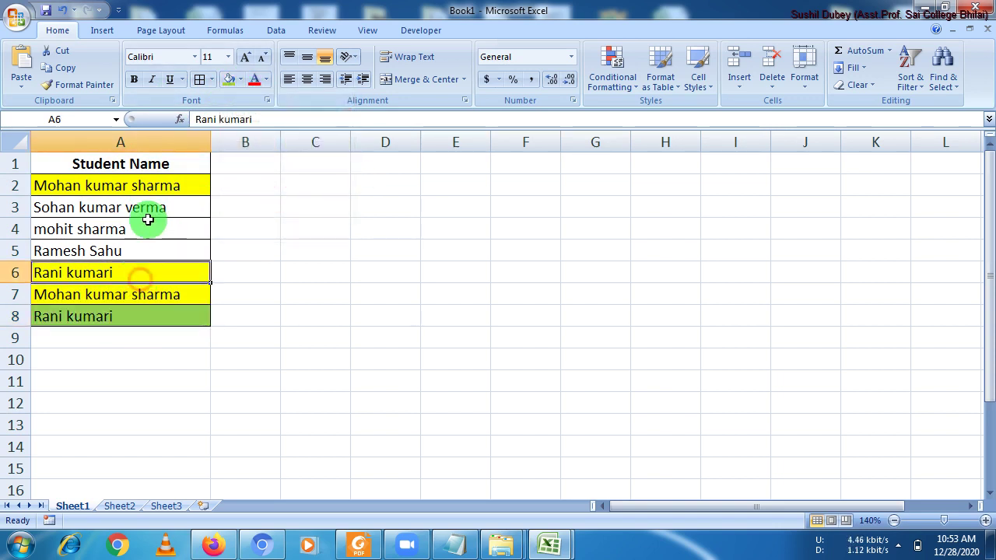
click(228, 80)
click(272, 266)
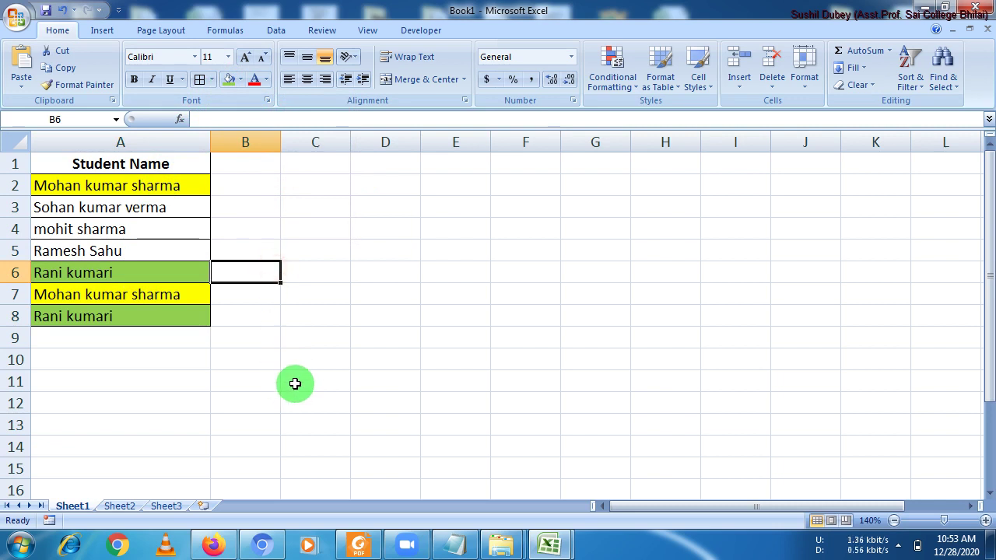
drag(195, 186, 173, 316)
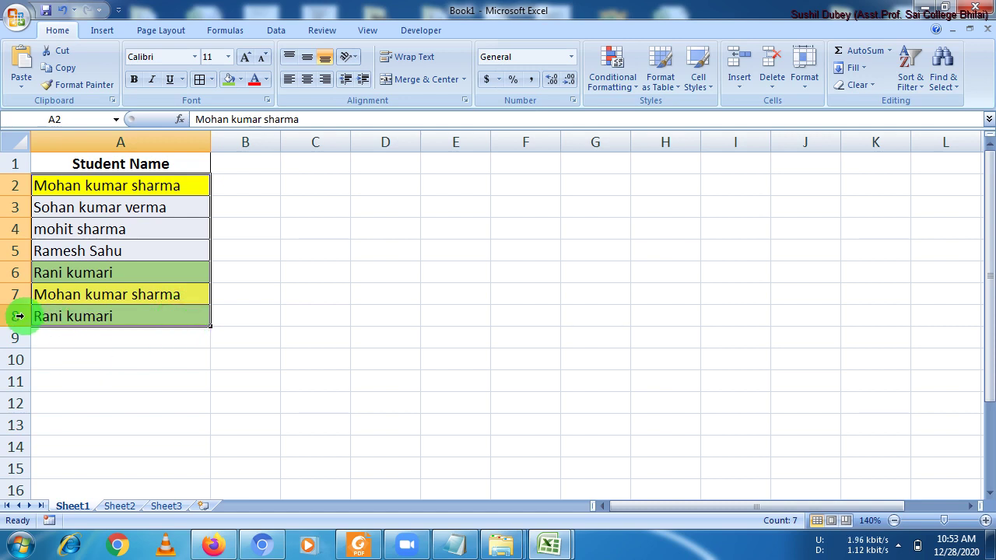
click(86, 165)
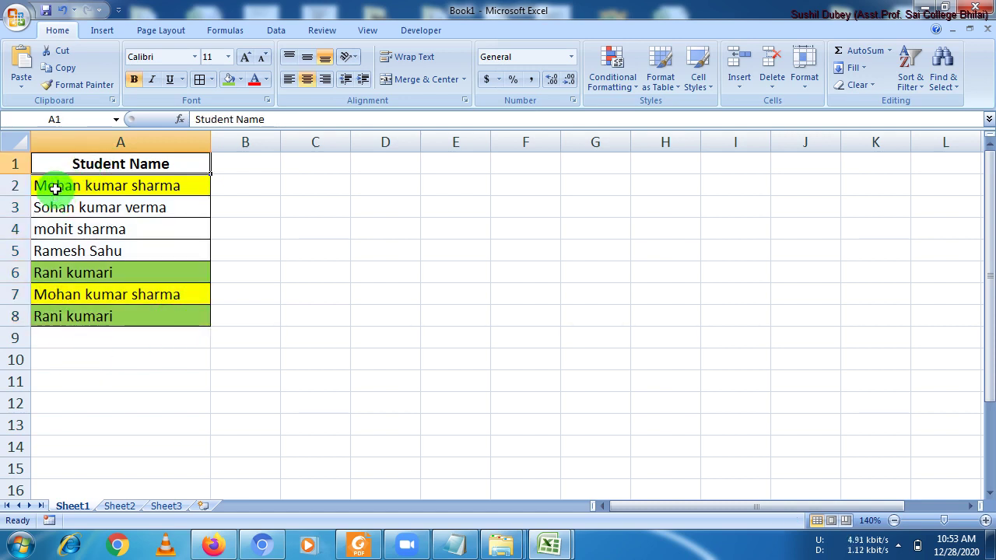
drag(55, 188, 73, 316)
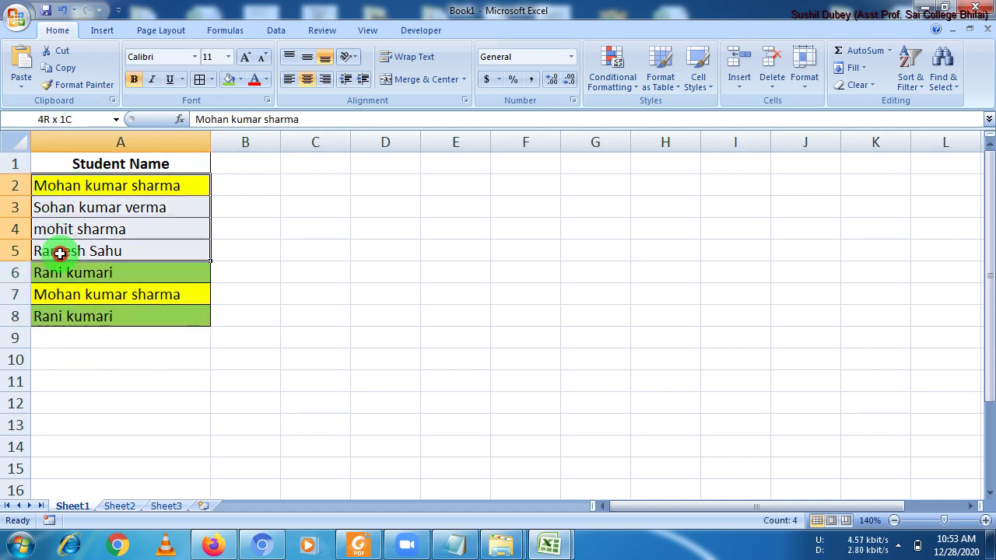
click(71, 362)
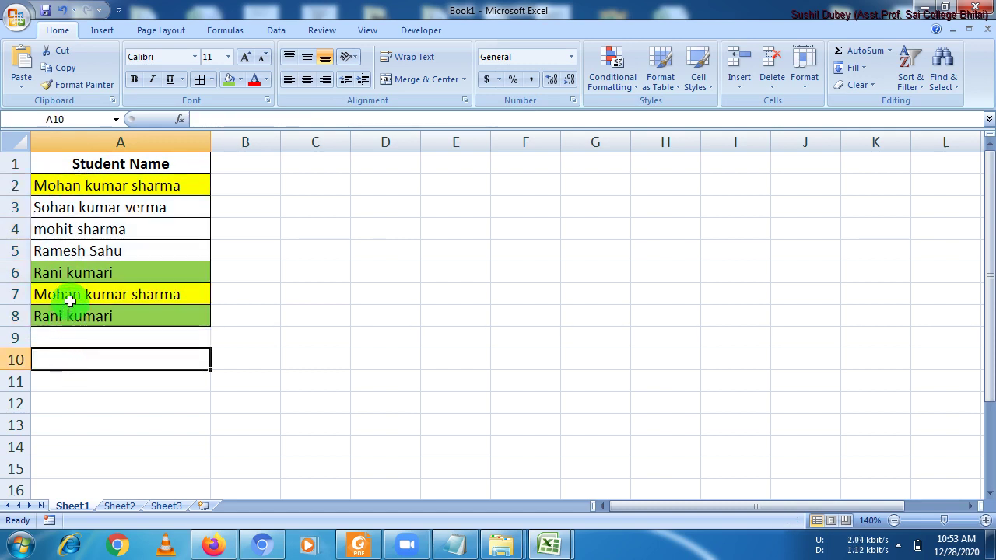
mouse_move(73, 294)
mouse_down()
mouse_move(71, 316)
mouse_move(84, 189)
mouse_up()
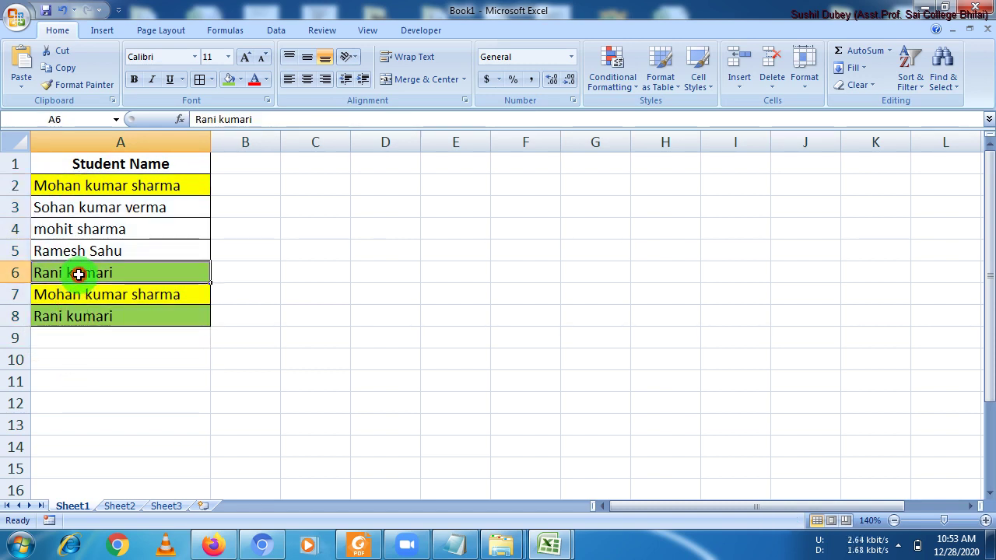
click(102, 379)
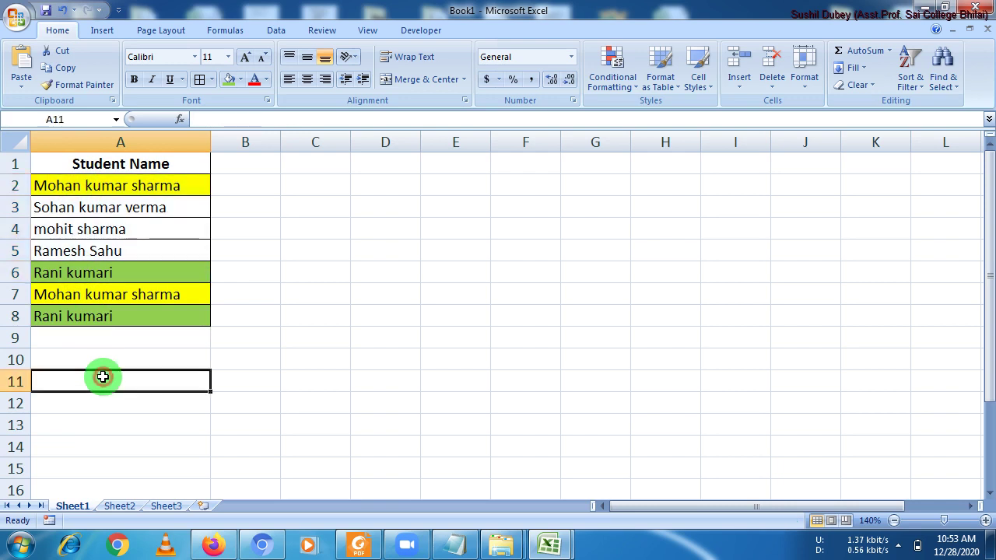
click(282, 29)
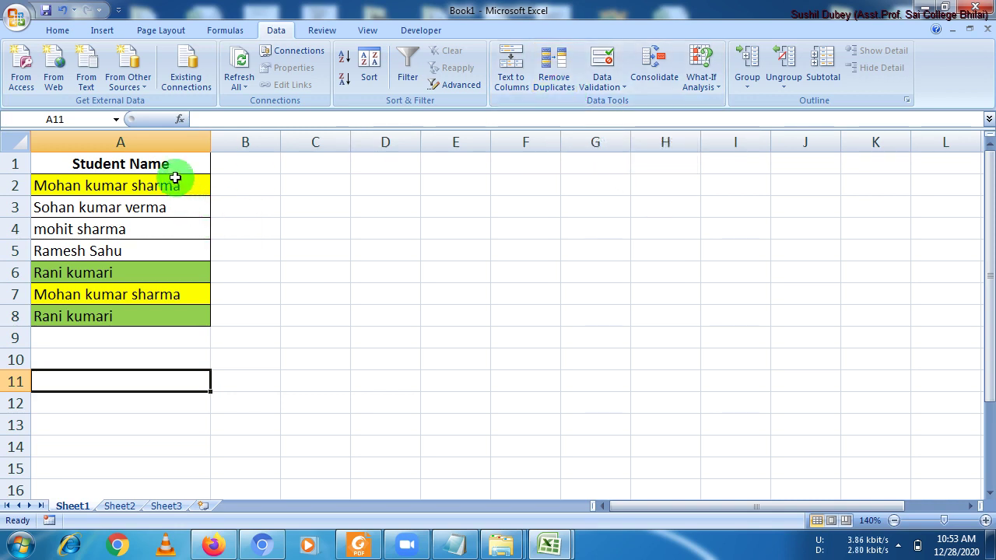
drag(171, 187, 173, 314)
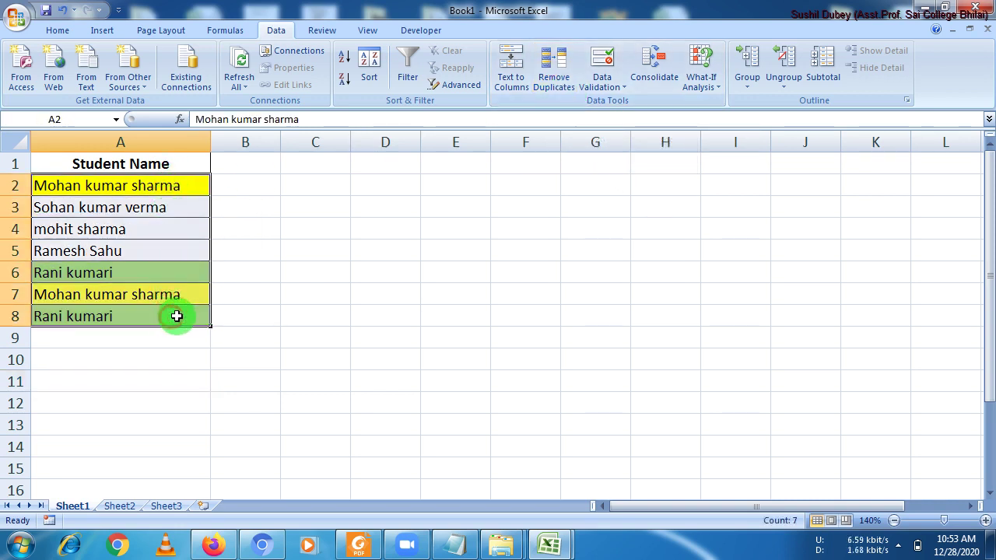
click(556, 84)
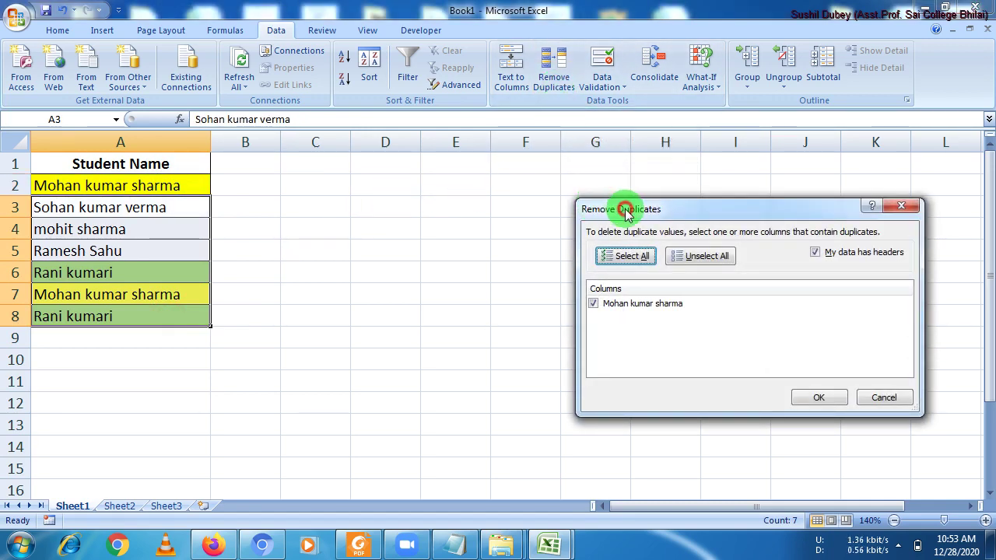
drag(626, 211, 411, 162)
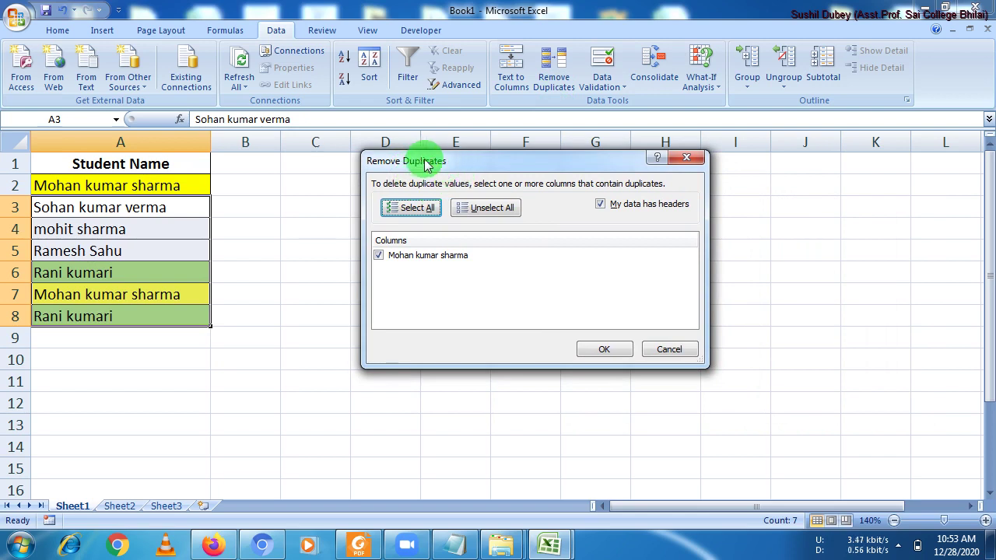
drag(473, 165, 455, 183)
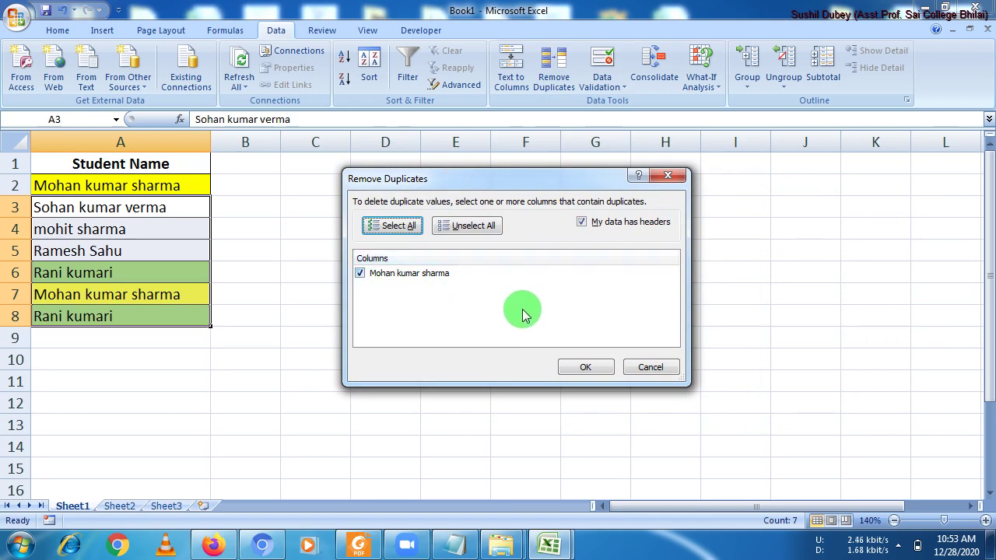
click(646, 367)
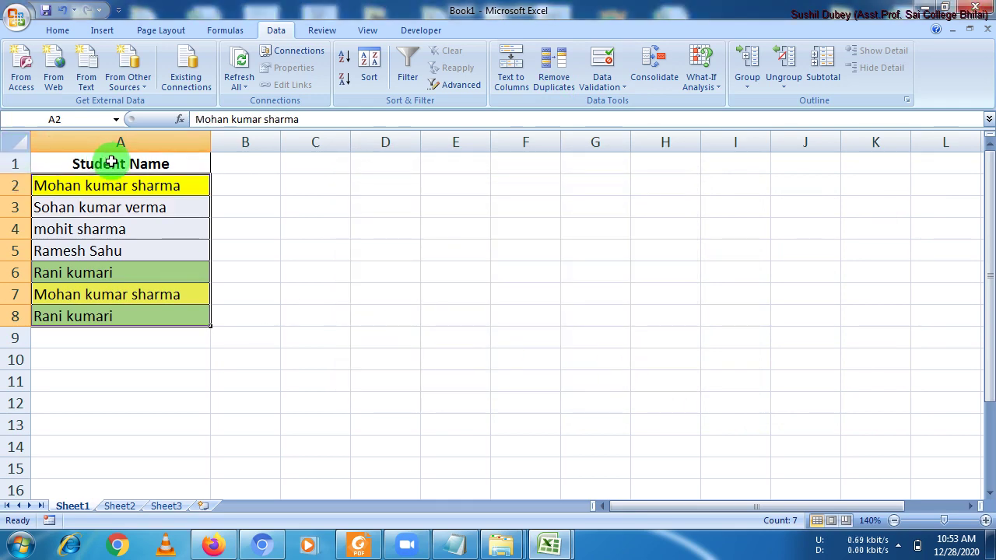
Step: Run Remove Duplicates on A1:A8 by Student Name, deleting the 2 repeated names
drag(112, 162, 130, 313)
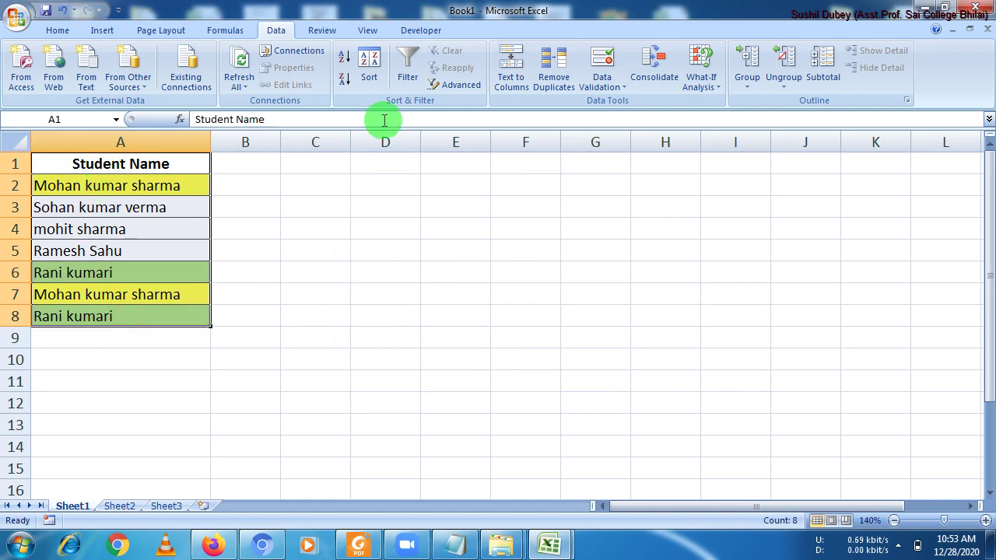
click(547, 87)
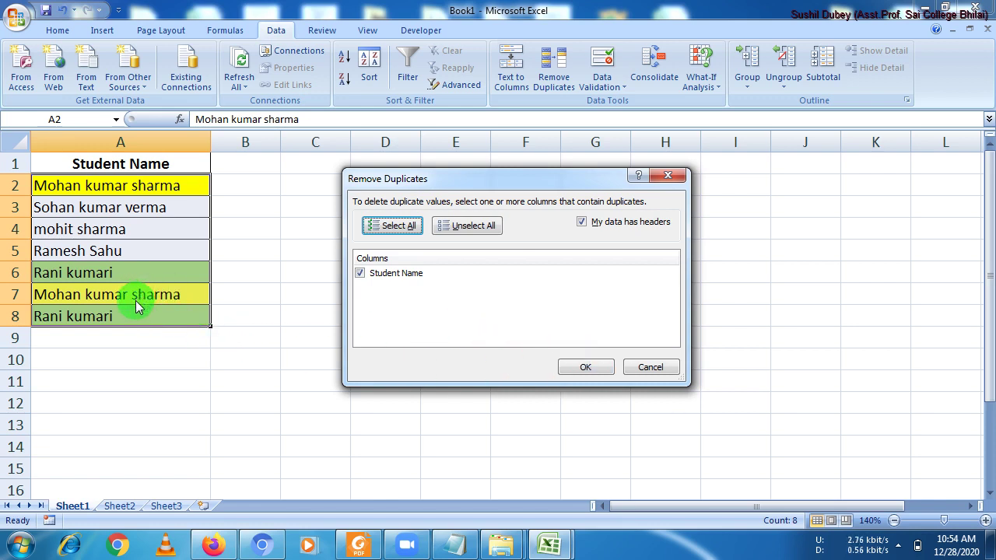
click(584, 367)
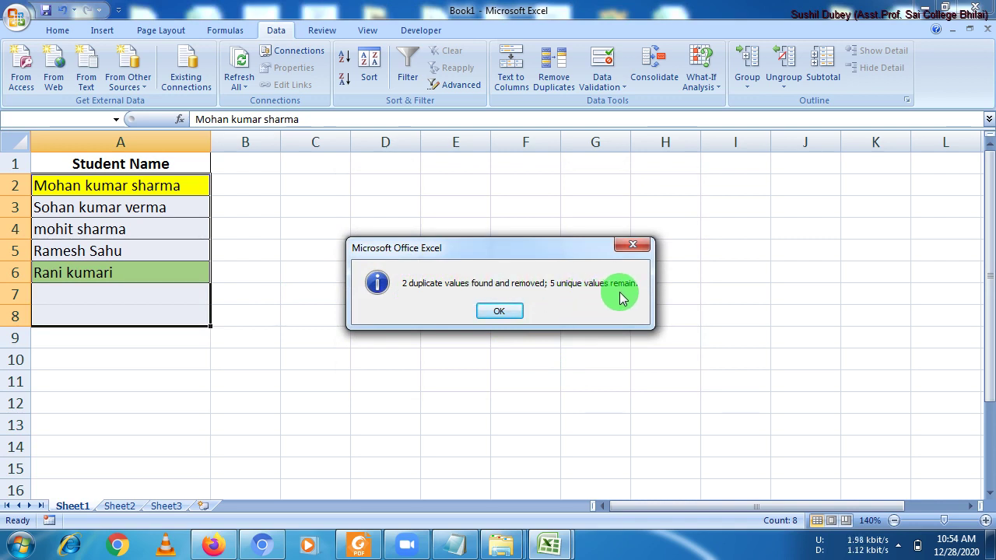
click(507, 311)
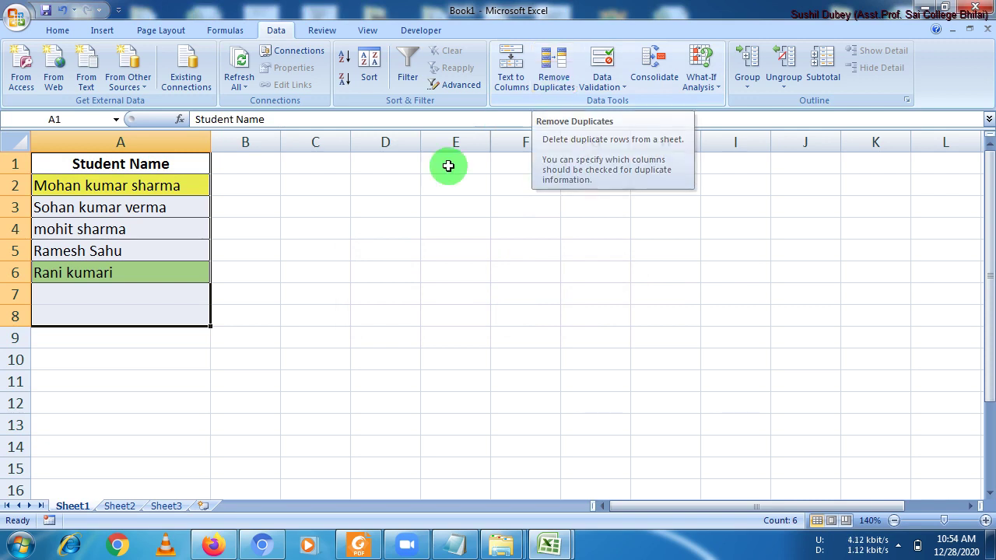
Step: Dismiss the duplicate-removal summary and check the five unique student names across columns A to E
click(267, 285)
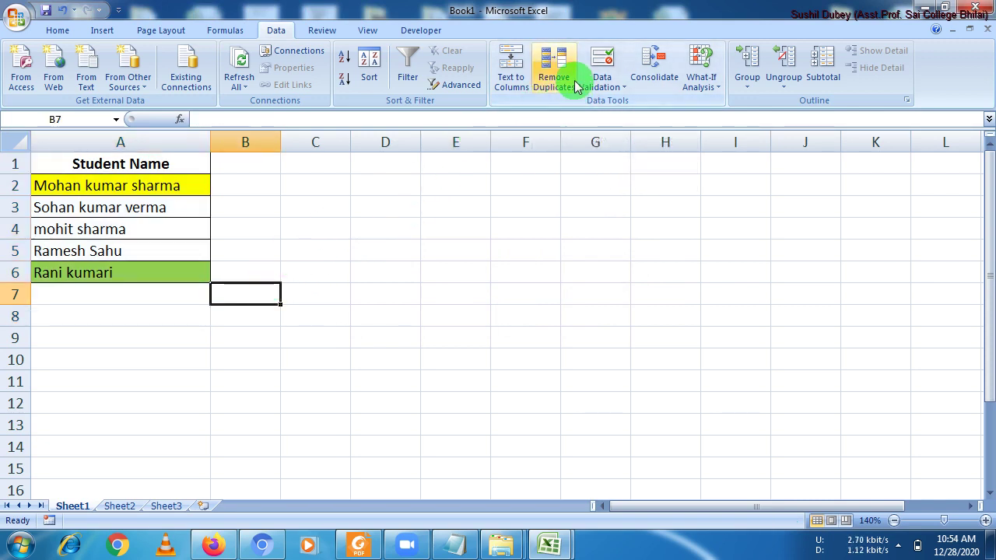
drag(184, 191, 448, 276)
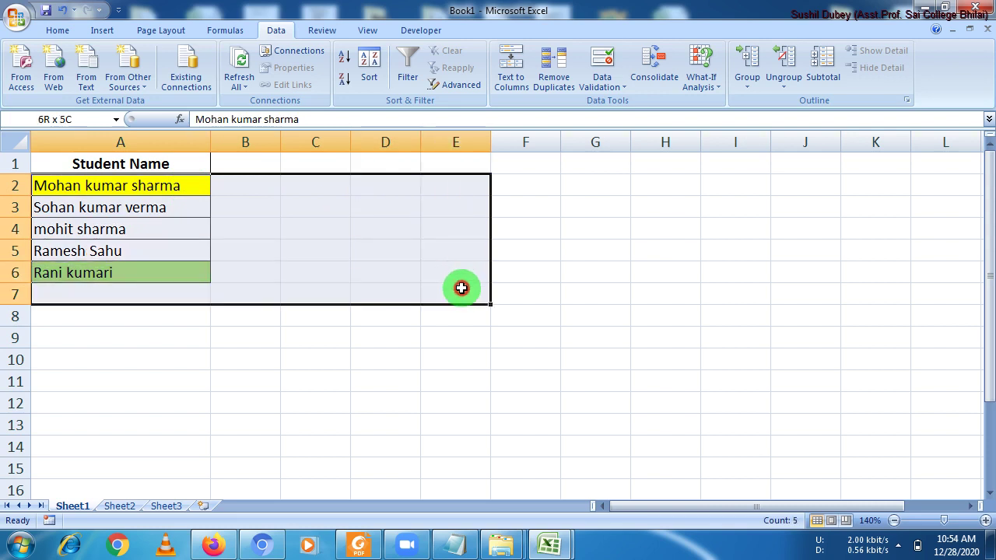
drag(156, 207, 476, 212)
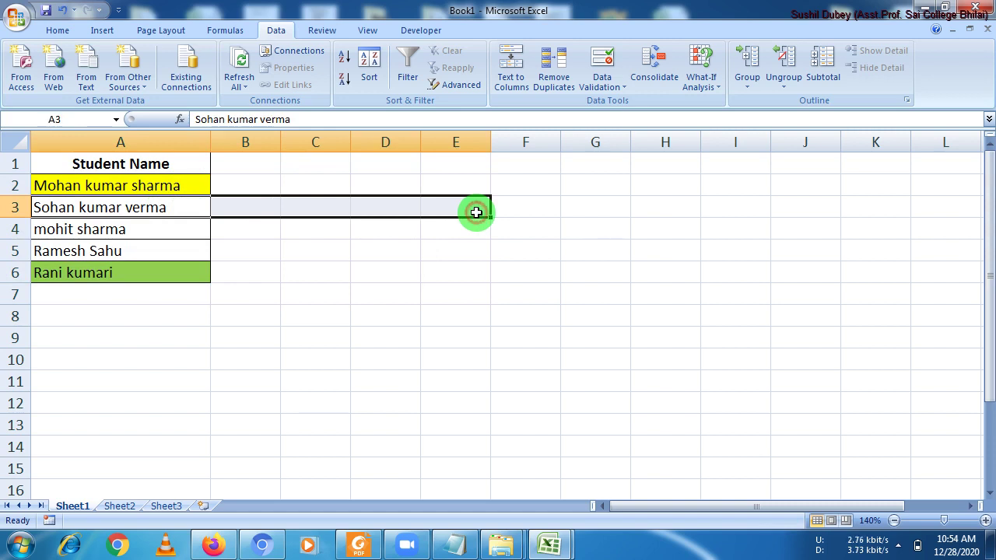
click(158, 187)
click(256, 182)
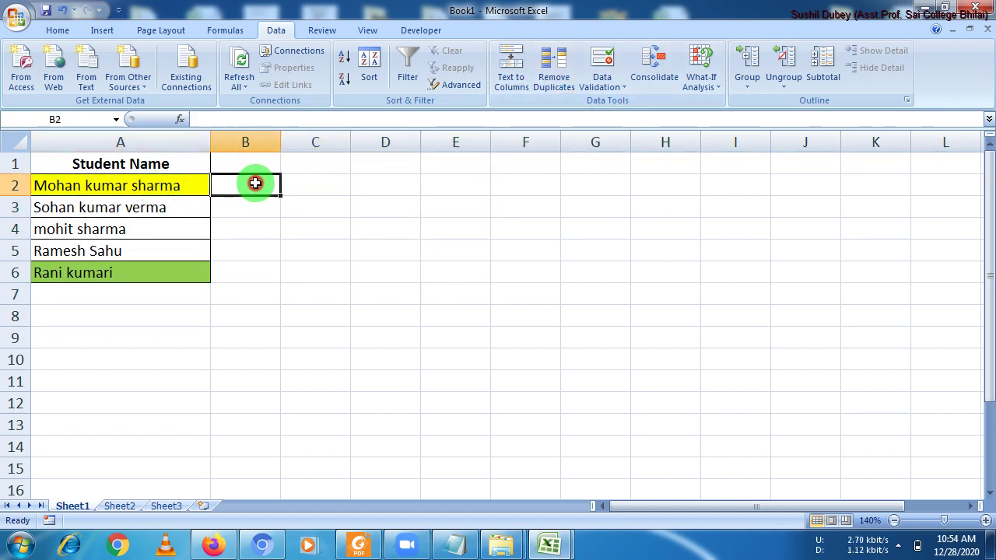
click(320, 180)
click(366, 182)
click(450, 182)
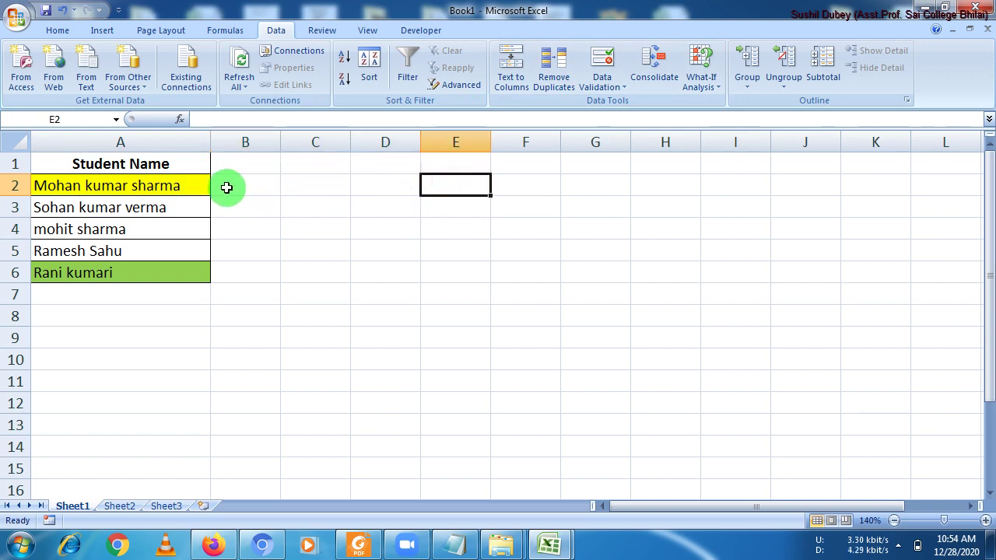
drag(186, 183, 442, 273)
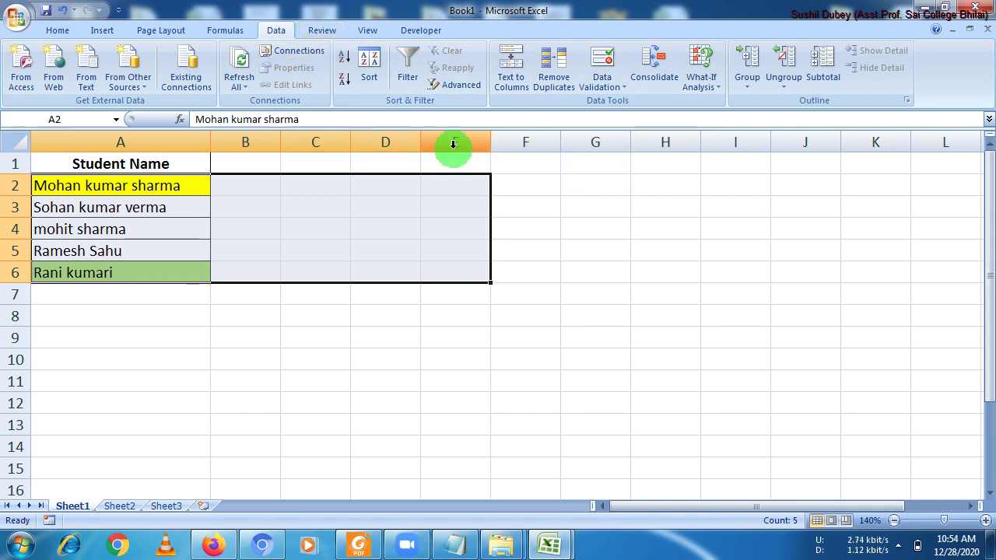
click(574, 201)
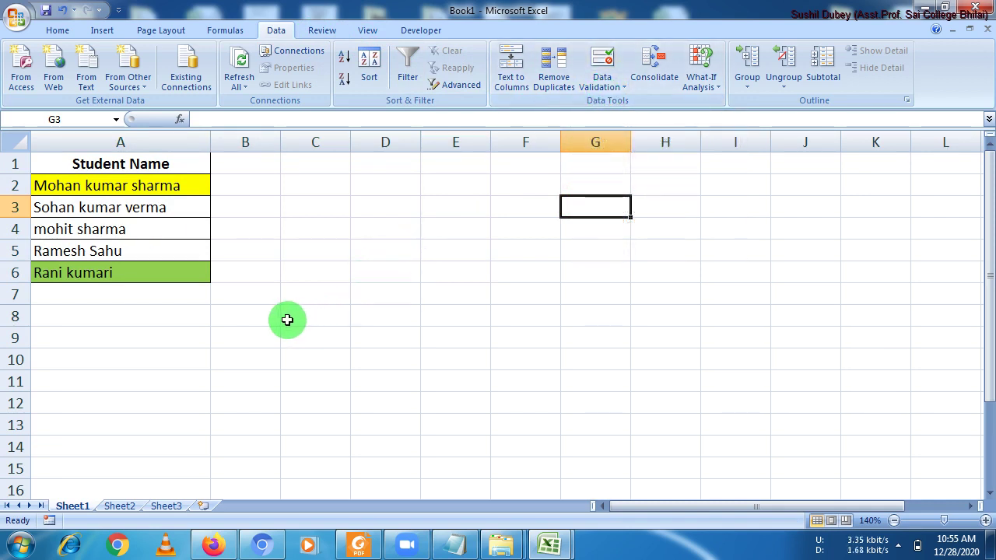
Step: Enter the heading 'Age' in cell B1
click(269, 192)
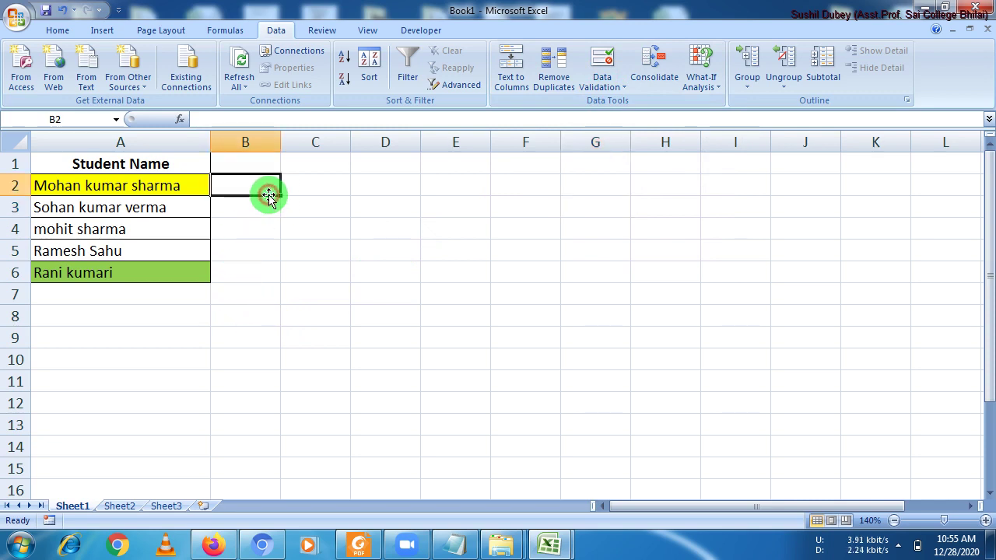
click(252, 165)
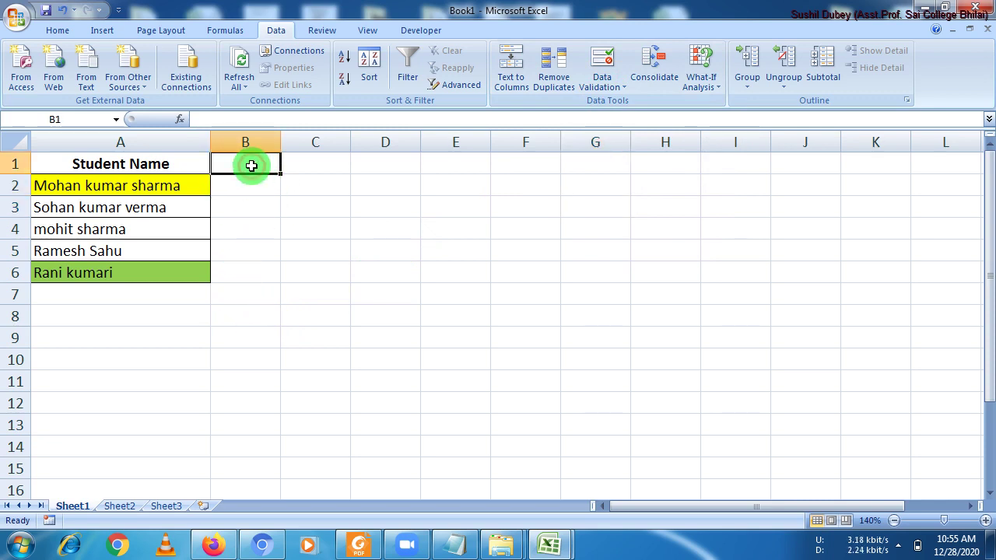
text(Ag)
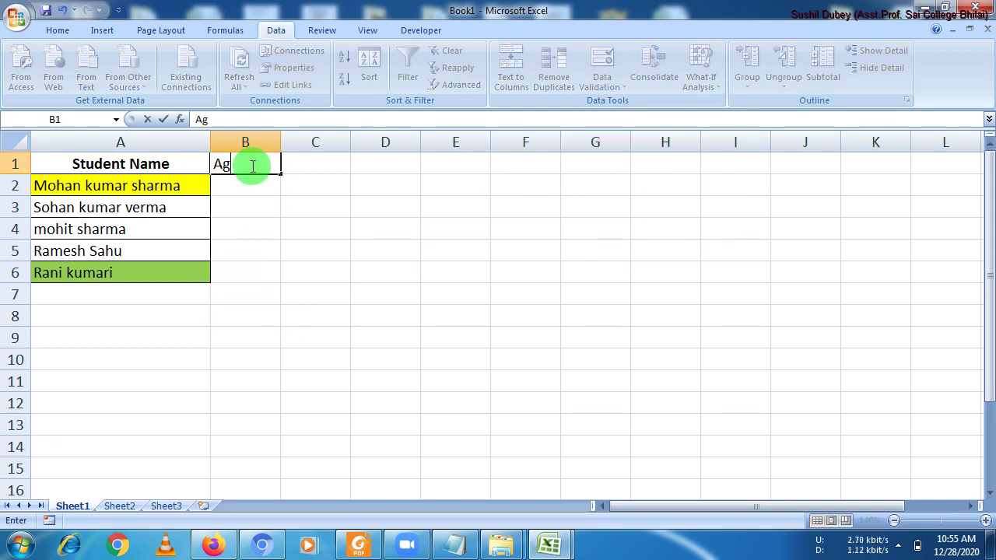
text(e)
key(Return)
Step: Add borders and centre alignment to the Age column cells B1:B6
click(251, 166)
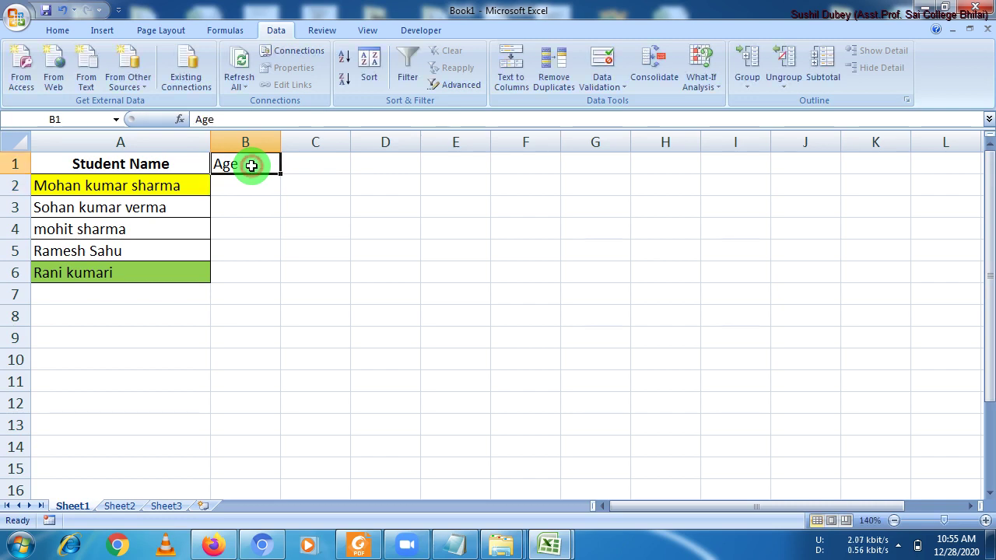
click(57, 30)
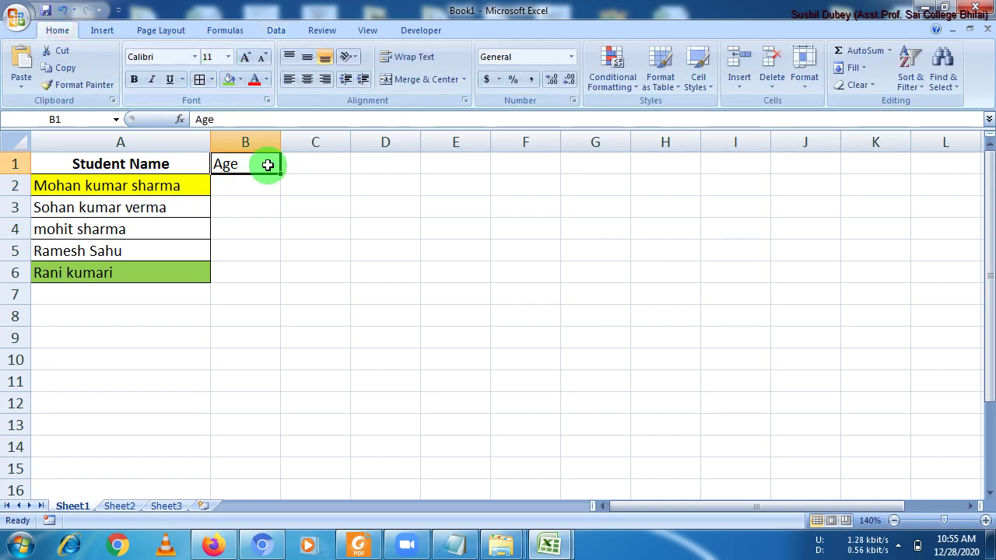
mouse_move(264, 163)
mouse_down()
mouse_move(260, 278)
mouse_move(260, 269)
mouse_up()
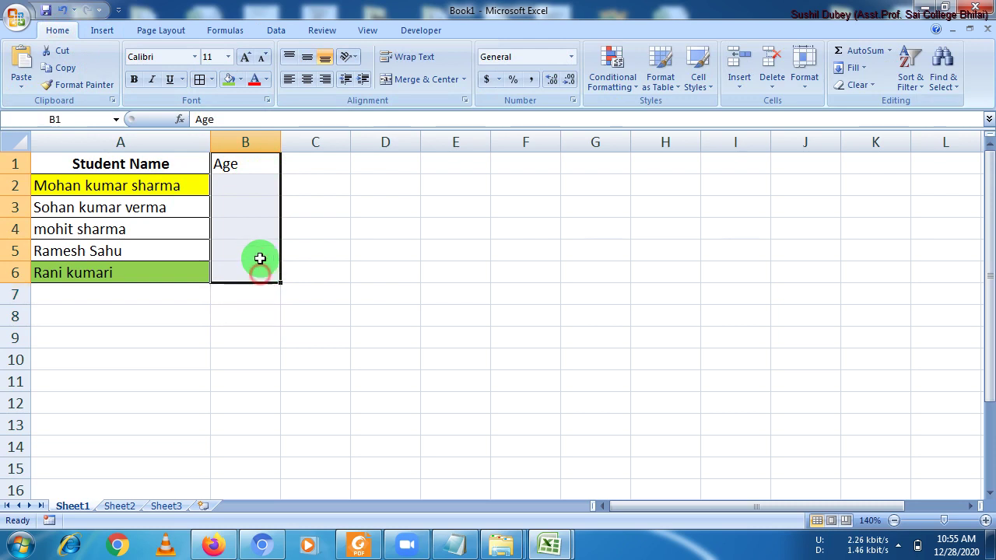
click(199, 79)
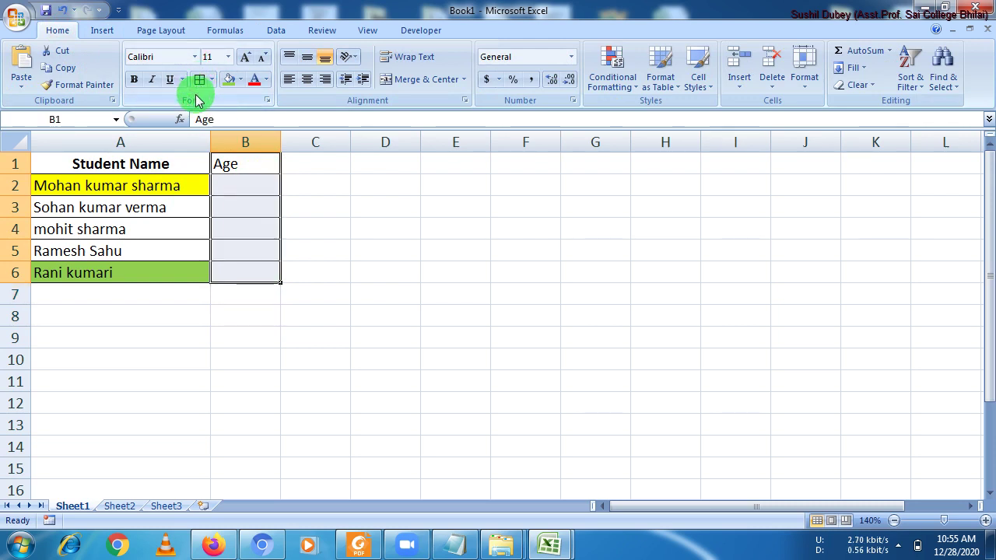
click(263, 160)
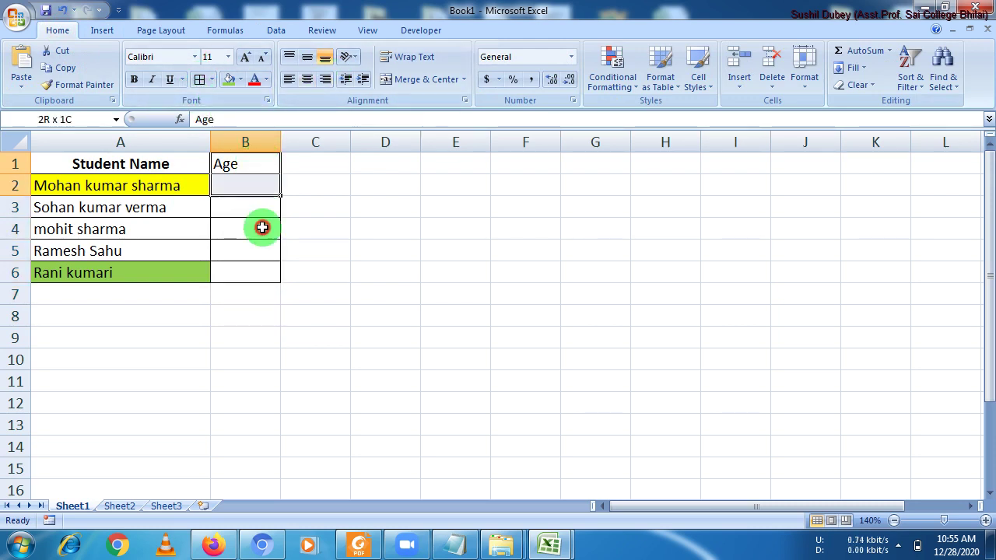
drag(264, 160, 268, 272)
click(308, 79)
Step: Make the Age heading in B1 bold
click(244, 163)
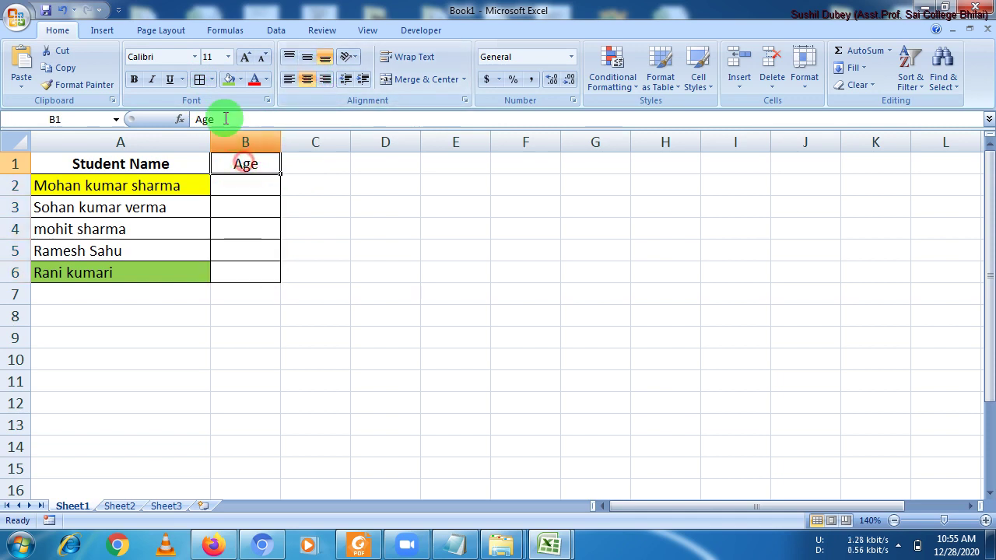
click(134, 81)
click(217, 185)
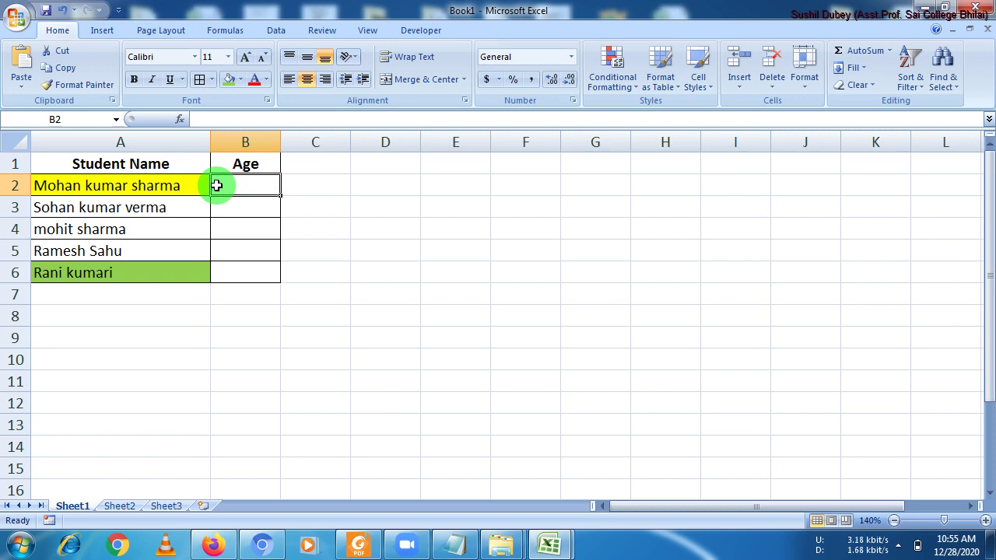
Step: Enter test ages 111 in B2 and -5 in B3, then select B2:B6
text(1)
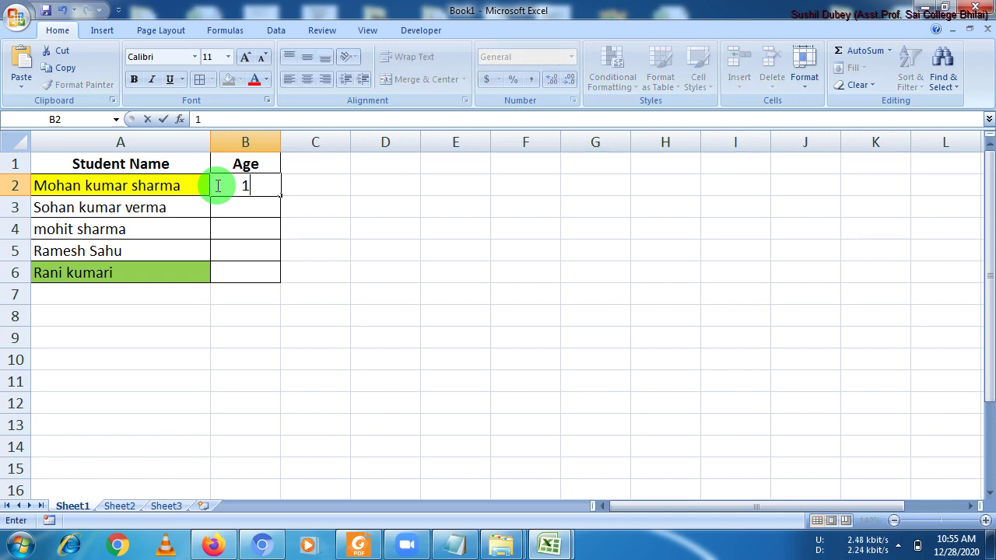
text(11)
key(Return)
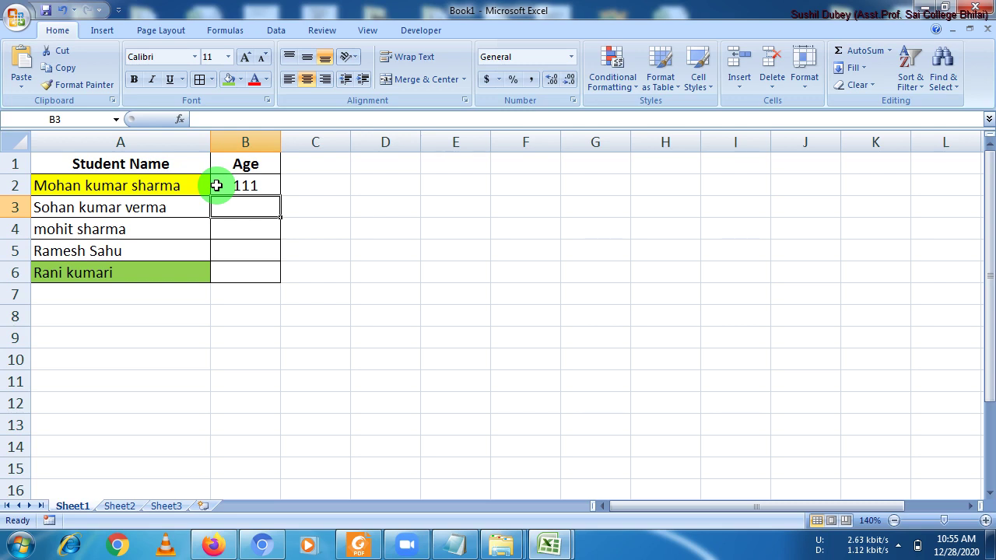
text(-5)
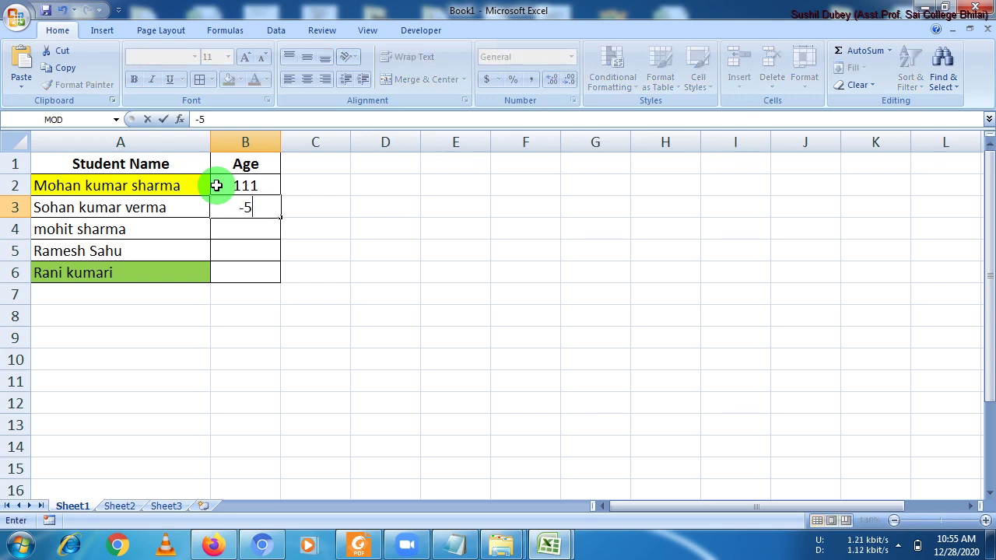
key(Return)
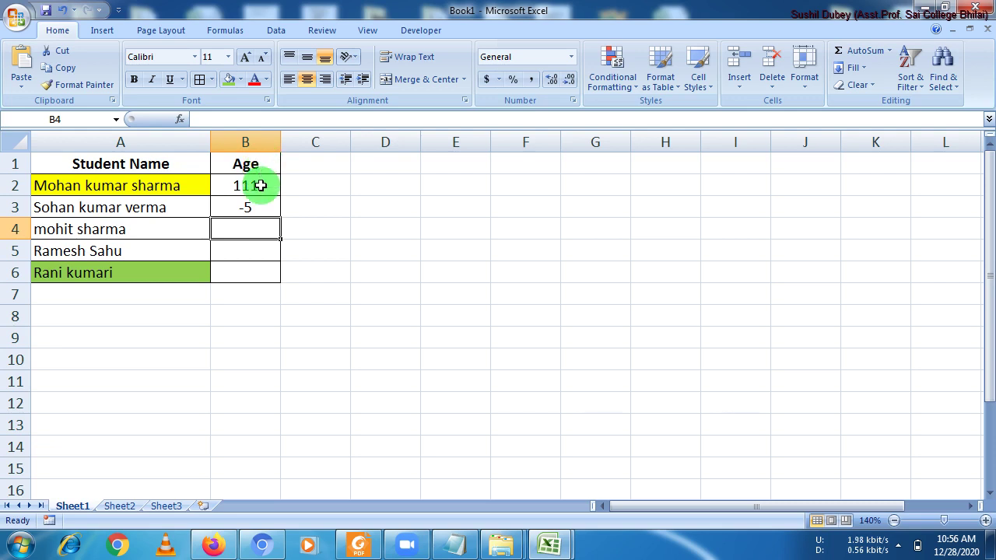
drag(260, 184, 278, 279)
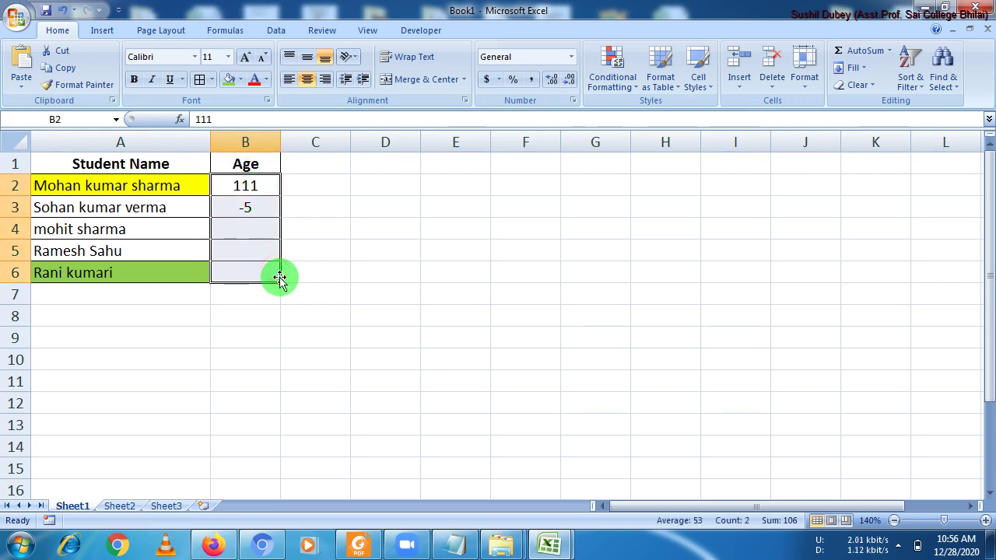
Step: Clear the test ages from B2:B6 and bring up the Data Validation options for them
key(Delete)
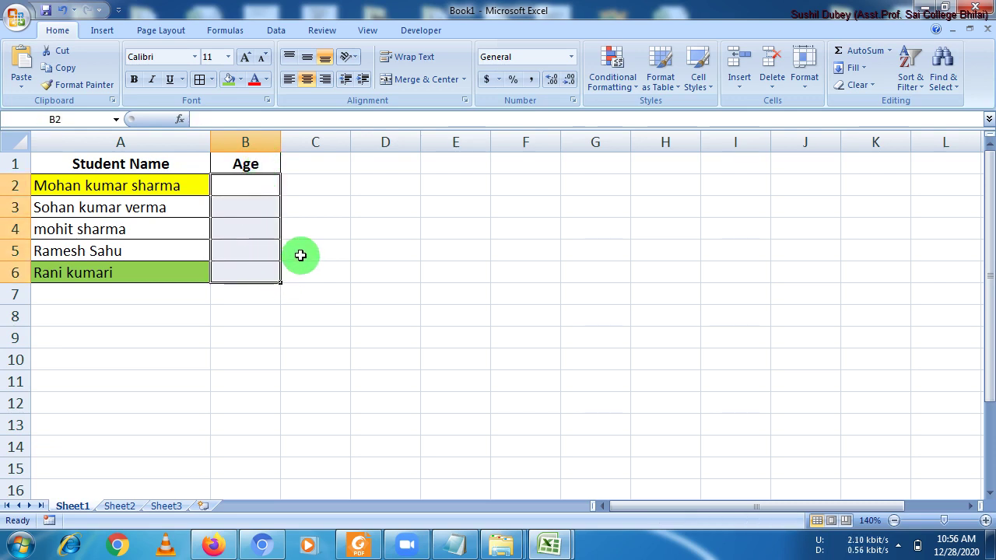
click(260, 182)
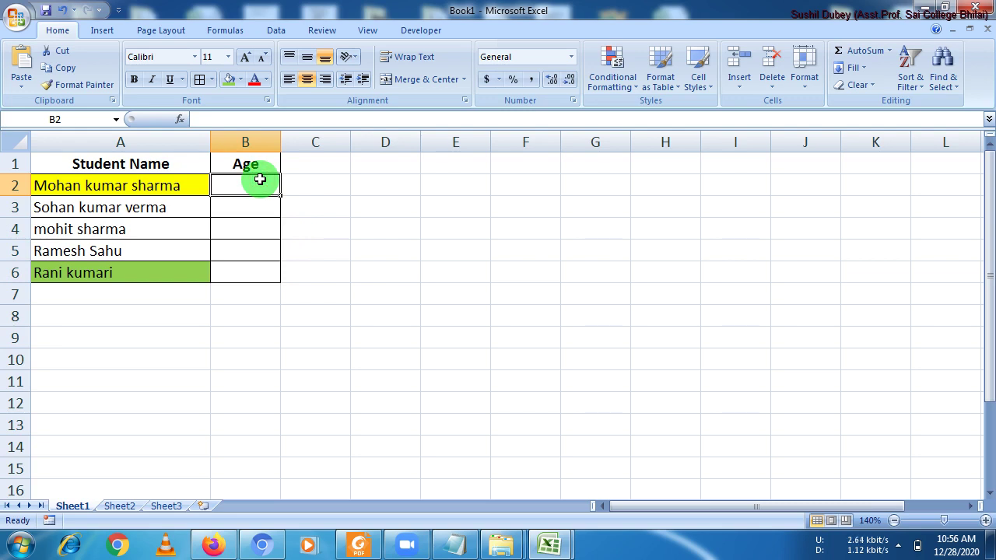
click(282, 34)
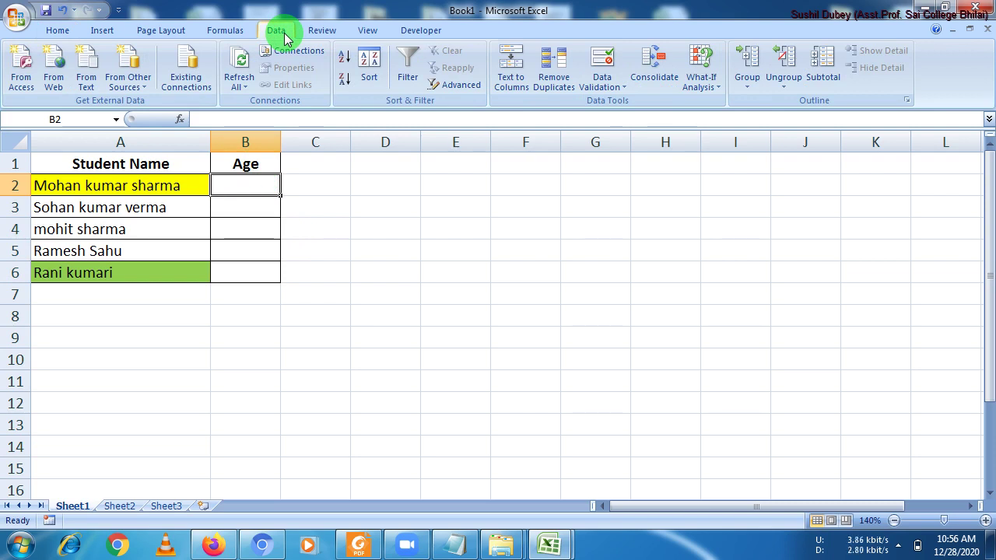
drag(252, 190, 258, 269)
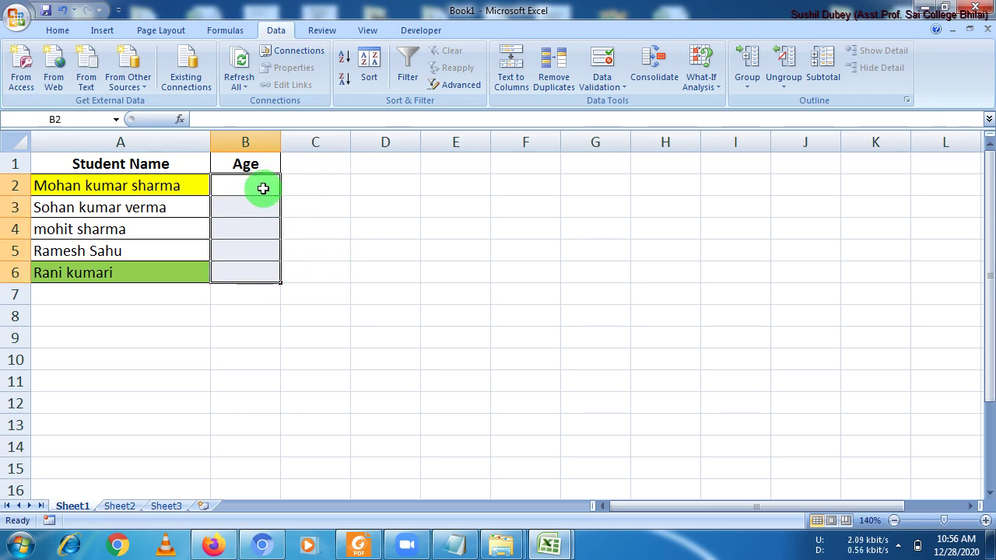
drag(260, 188, 250, 275)
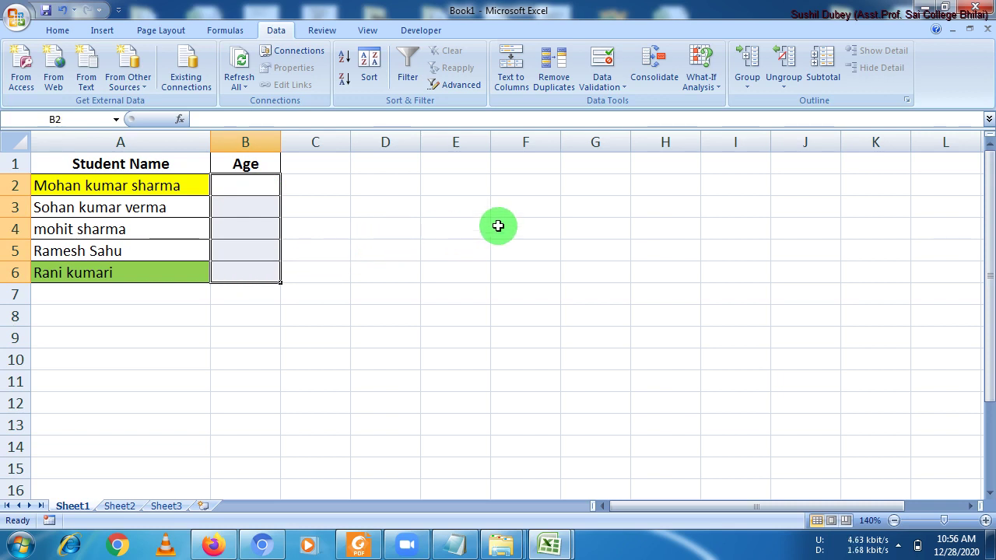
click(623, 89)
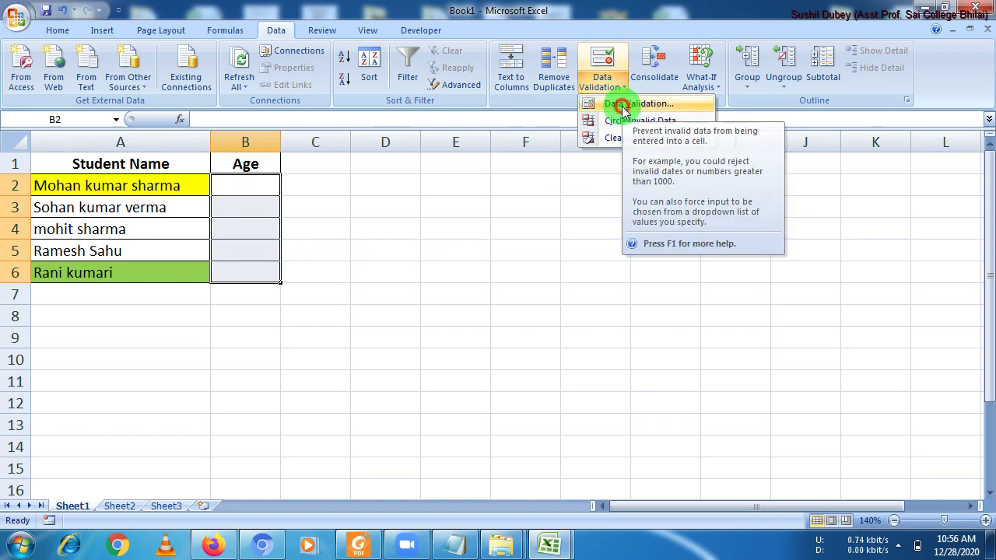
Step: Browse the Settings, Input Message and Error Alert tabs, try Allow: Decimal, then cancel
click(622, 109)
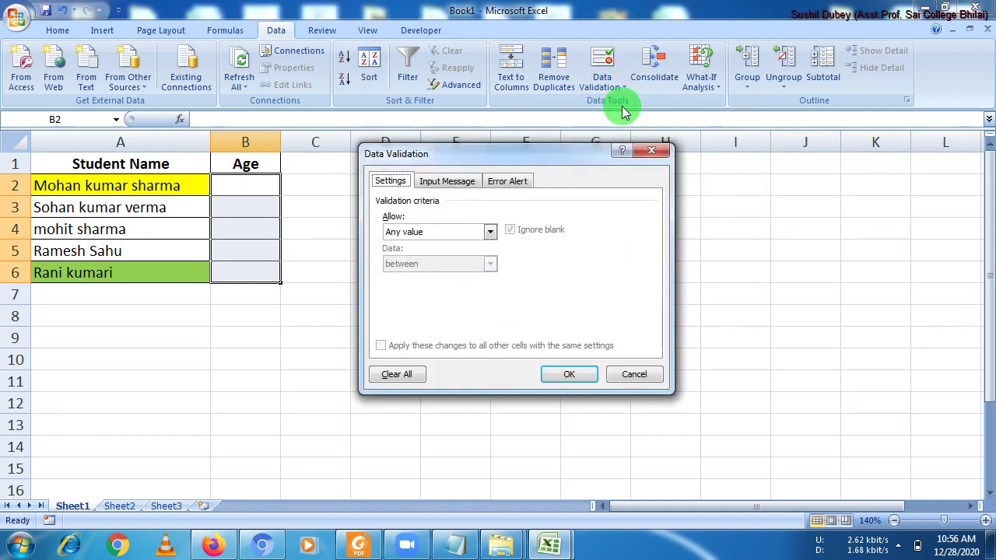
drag(531, 159, 513, 184)
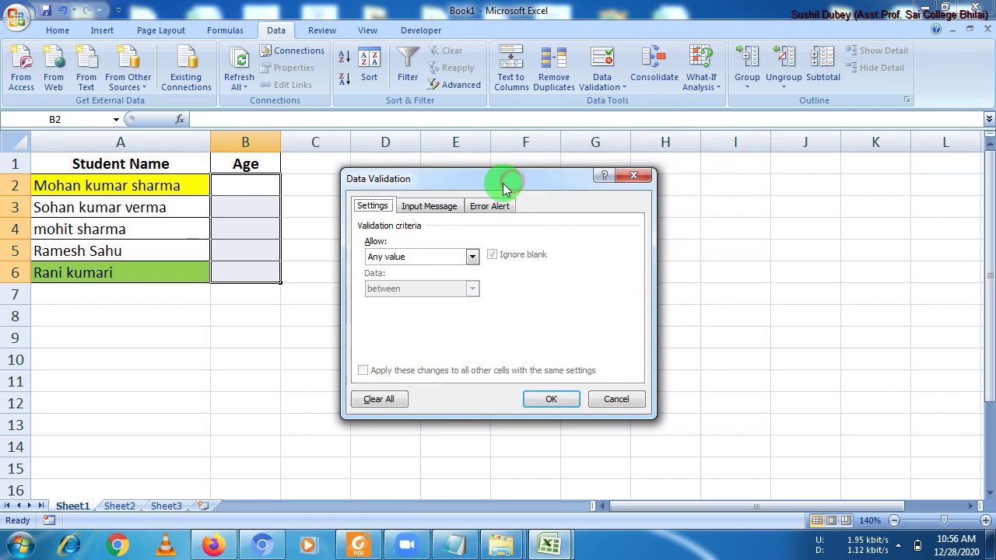
click(424, 206)
click(487, 206)
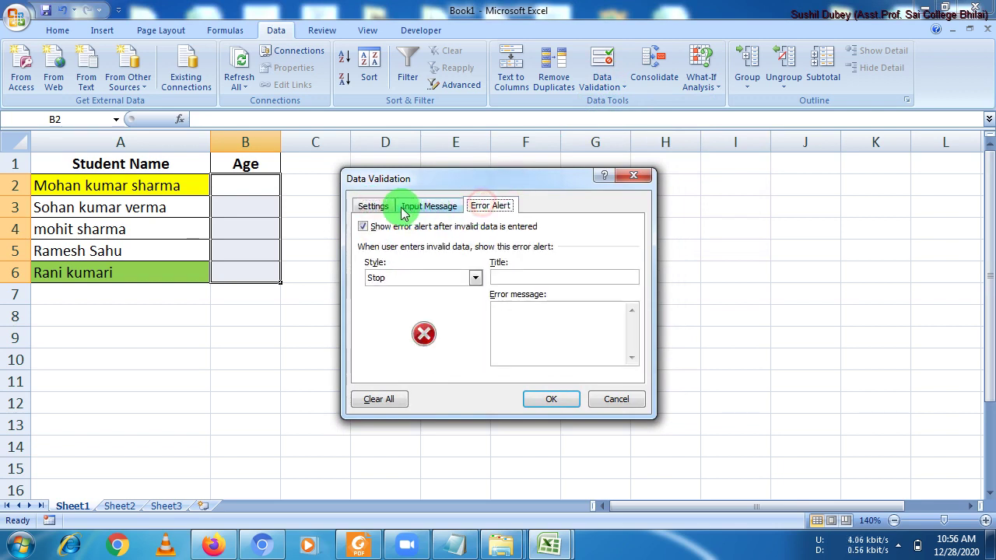
click(372, 206)
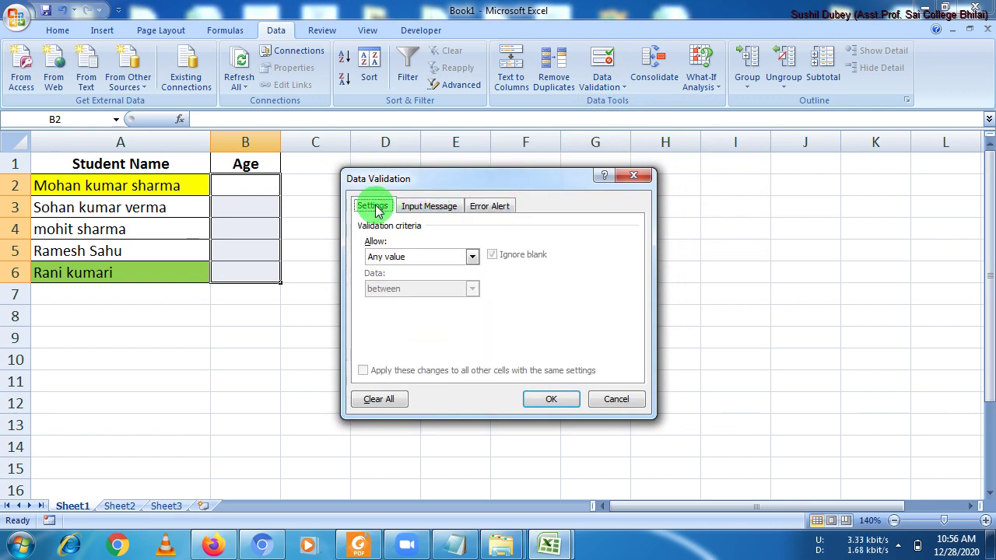
click(420, 257)
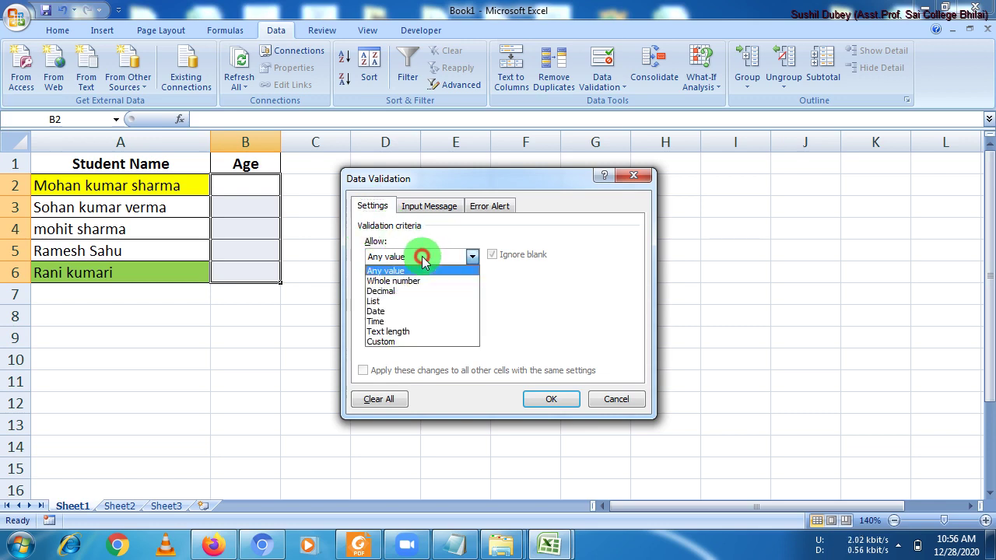
click(387, 291)
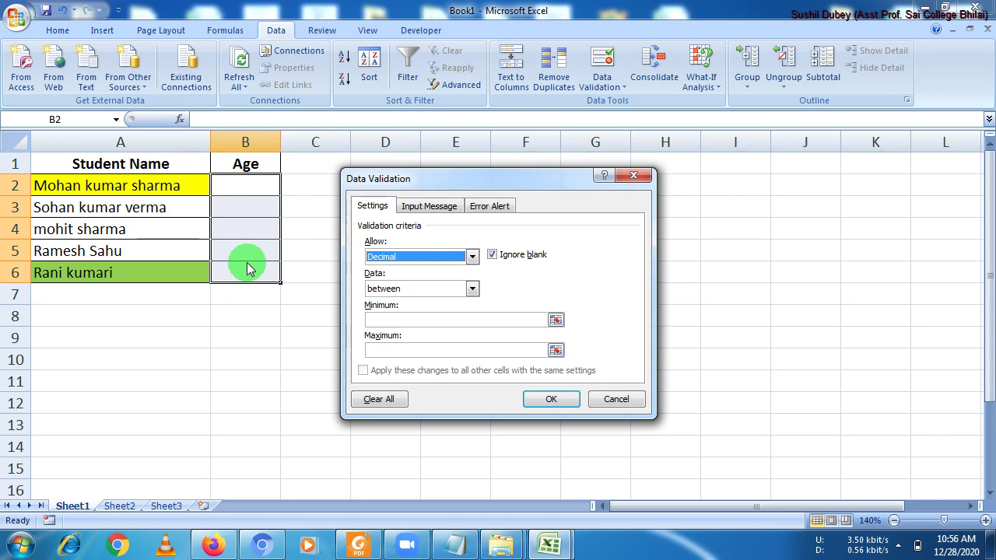
click(618, 397)
click(234, 184)
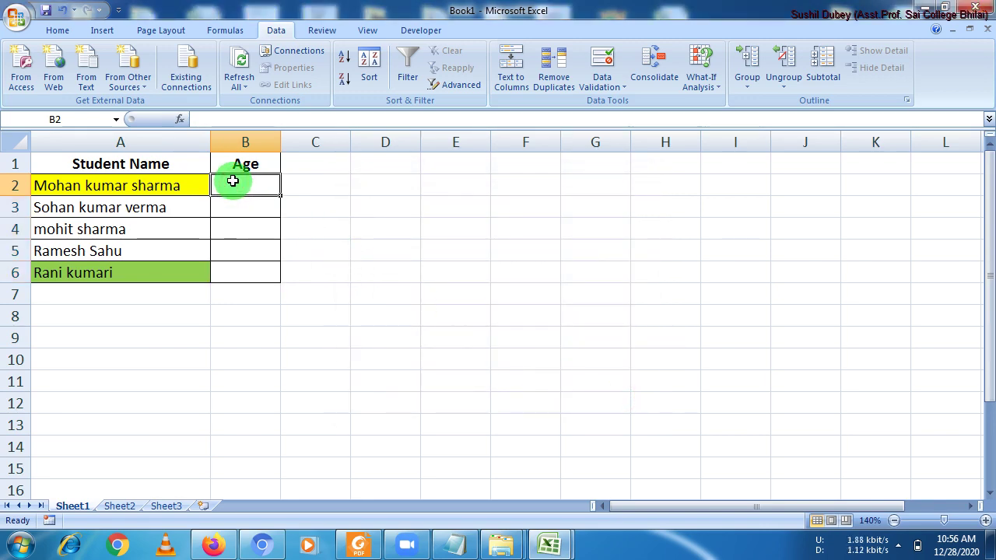
text(10)
key(Return)
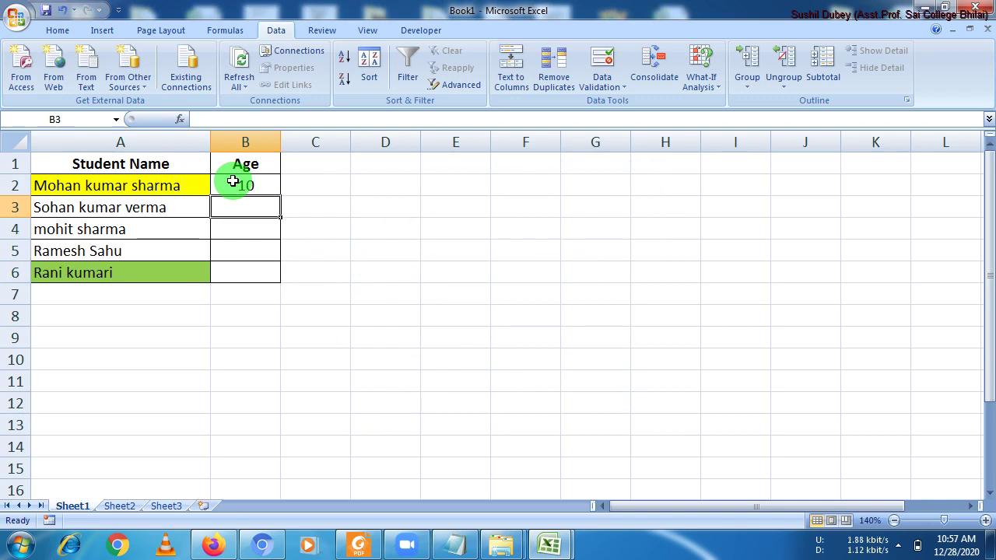
text(ten)
key(Return)
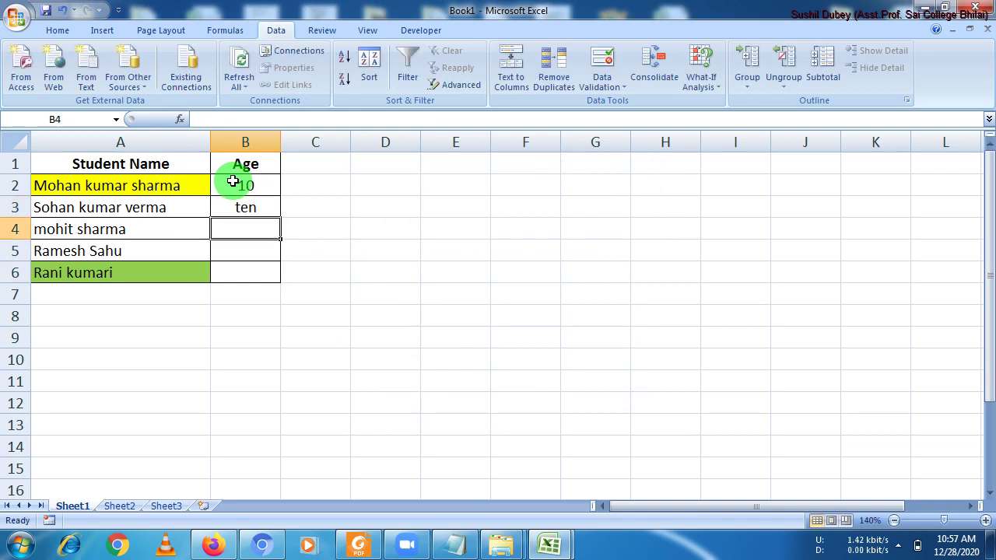
drag(238, 186, 239, 217)
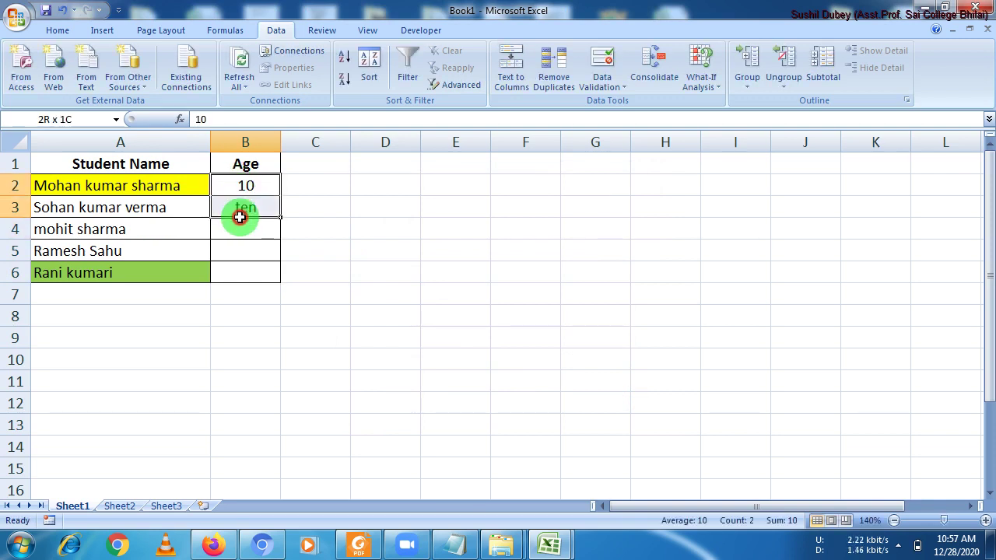
click(252, 229)
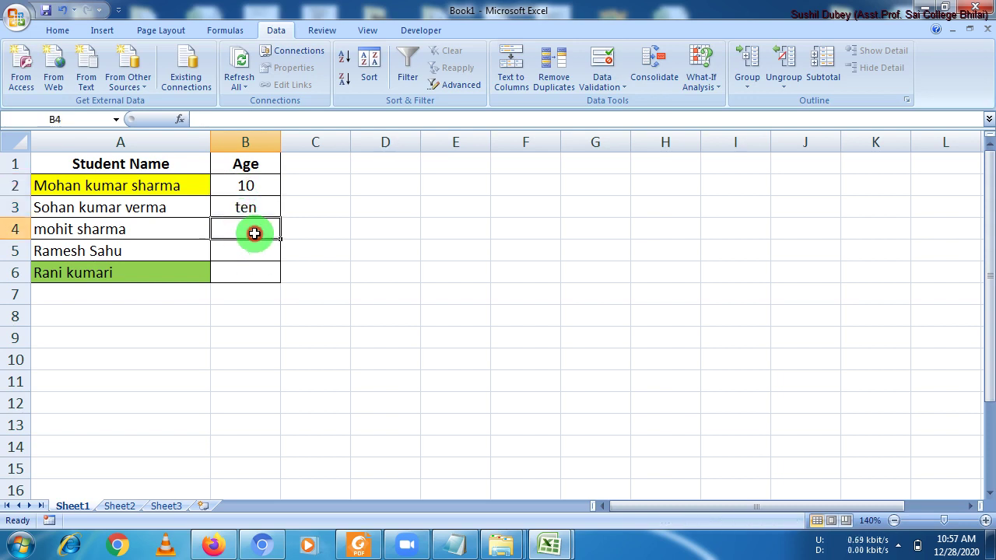
drag(252, 185, 256, 269)
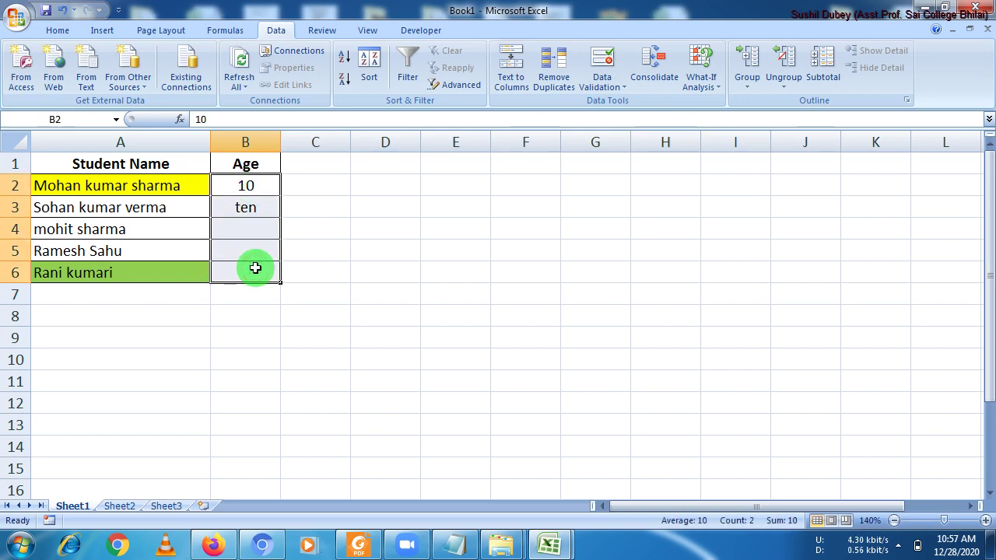
key(Delete)
drag(245, 187, 260, 263)
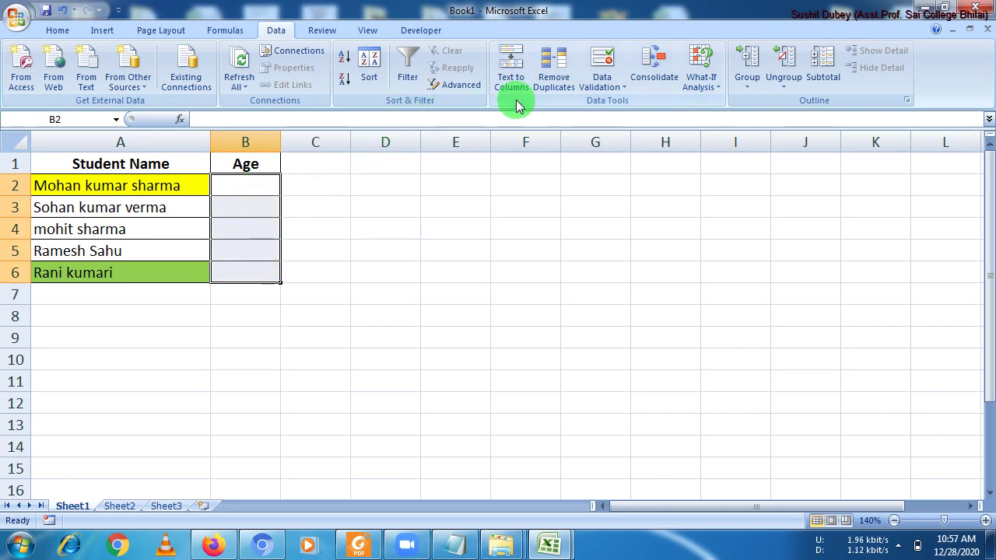
Step: Set the Age validation to allow Decimal values between minimum 1 and maximum 100
click(600, 84)
click(607, 102)
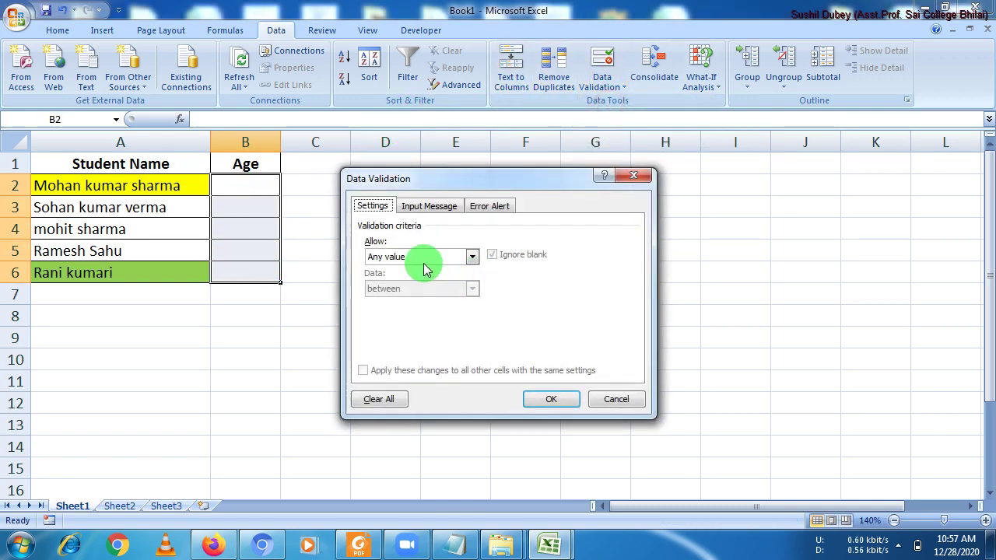
click(420, 260)
click(409, 291)
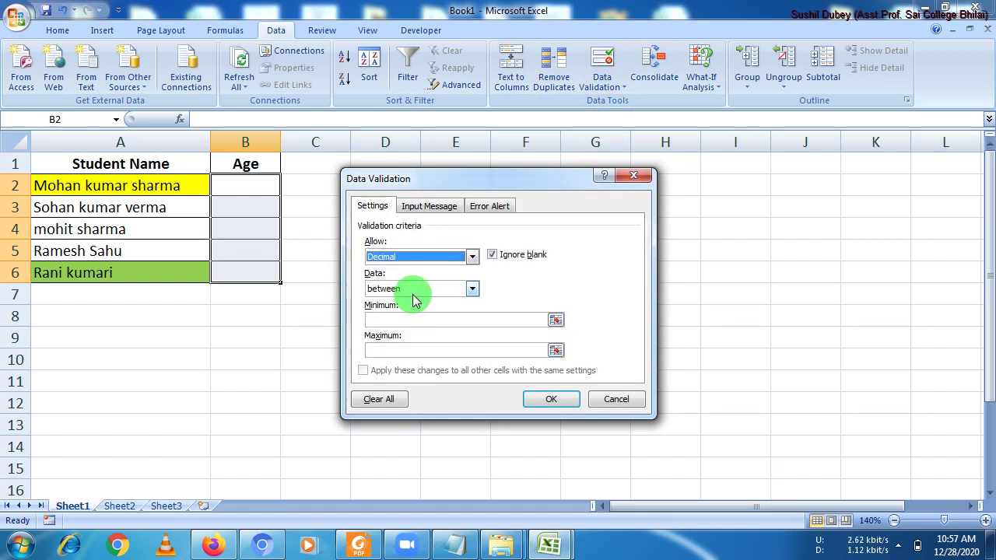
click(375, 320)
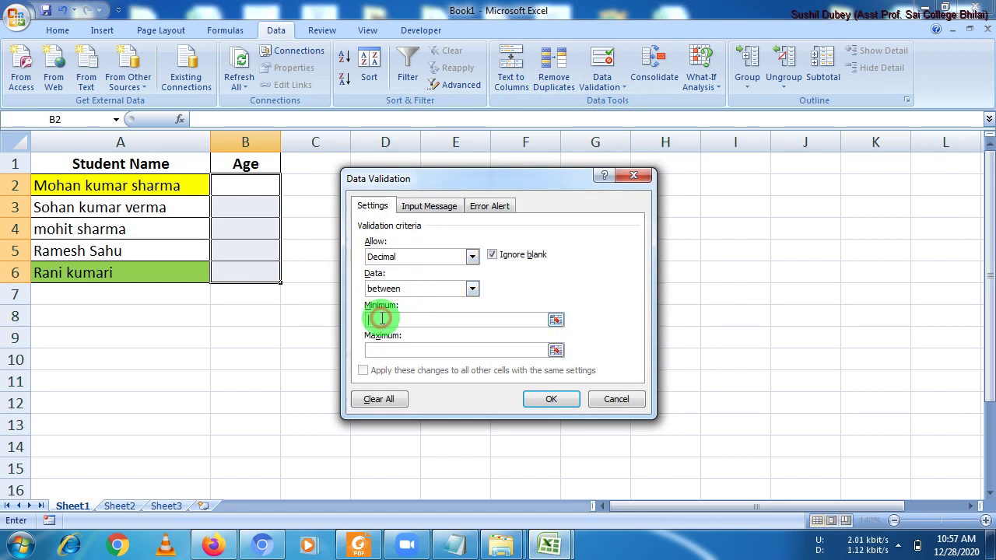
text(1)
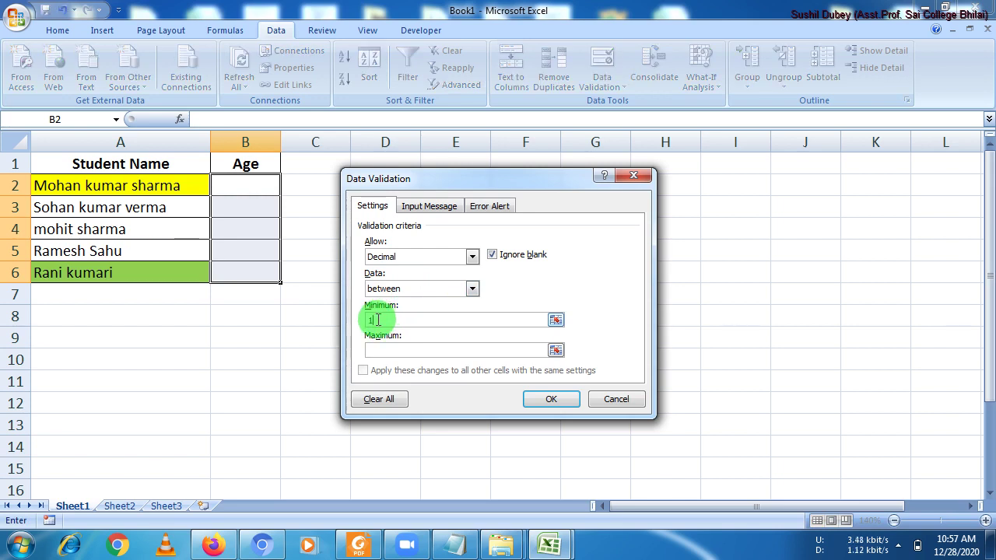
click(368, 347)
text(100)
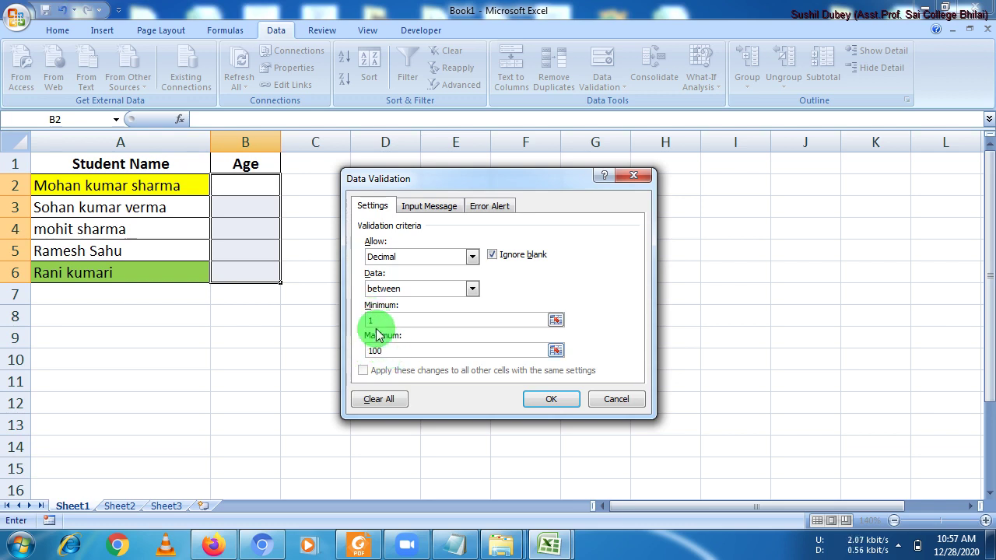
click(424, 206)
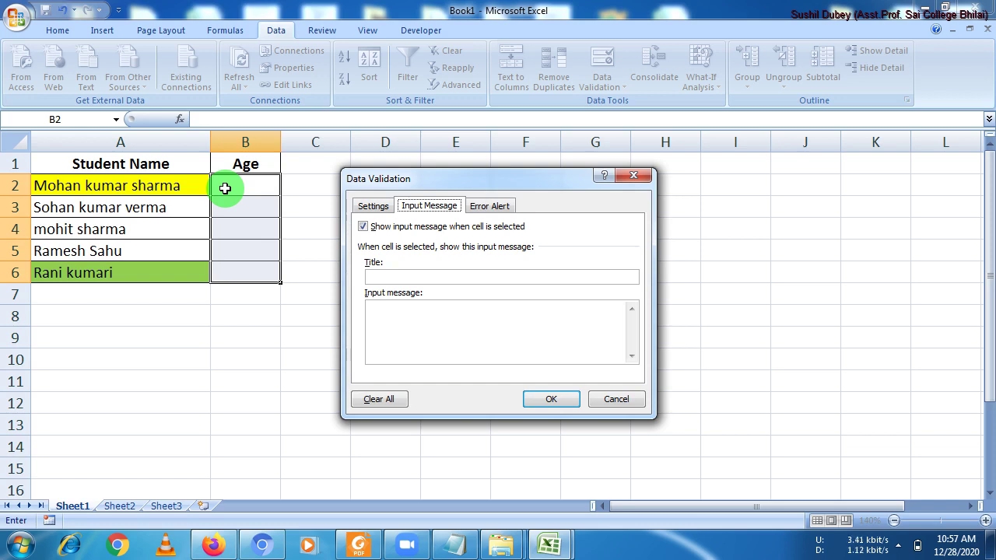
Step: Give the input message the title 'Sai College' and text 'Plz Enter age between 1 to 100.'
click(377, 278)
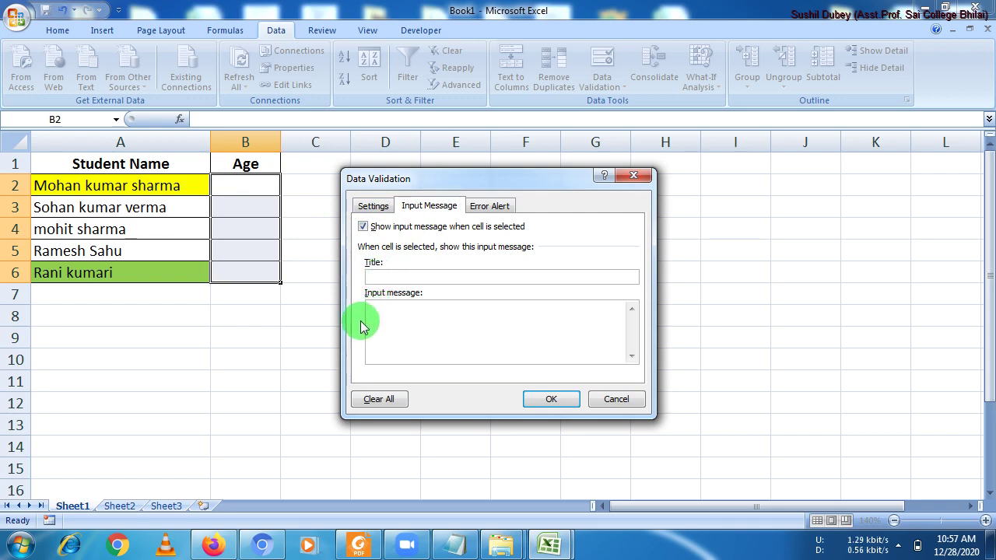
click(407, 278)
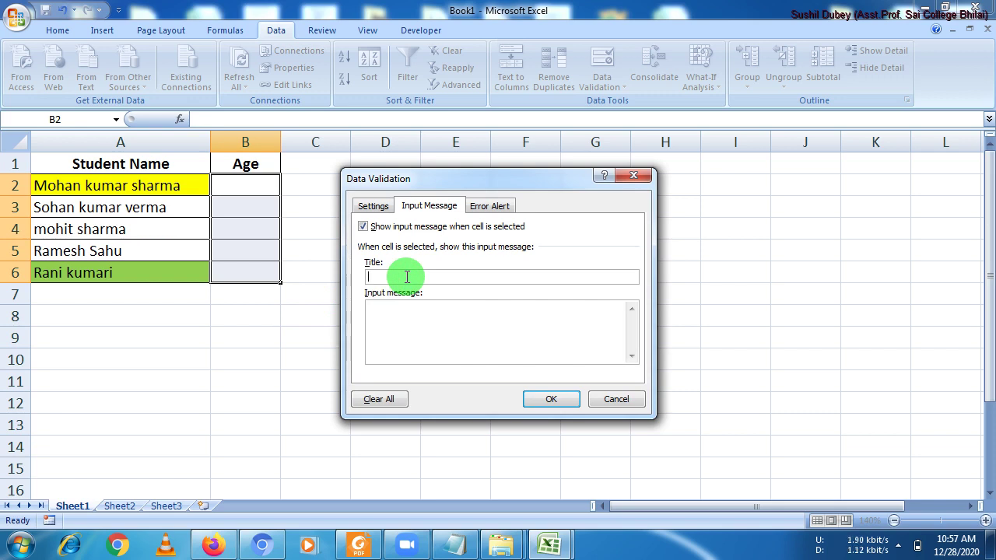
text(S)
text(i c)
text(Co)
text(llege)
click(401, 321)
text(Plz)
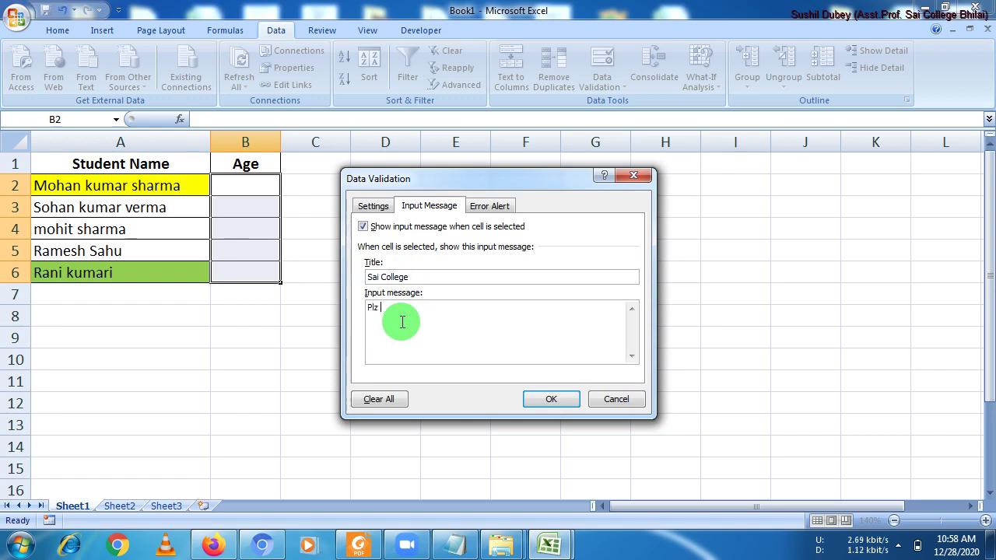
text(E)
text( between 1 to 100.)
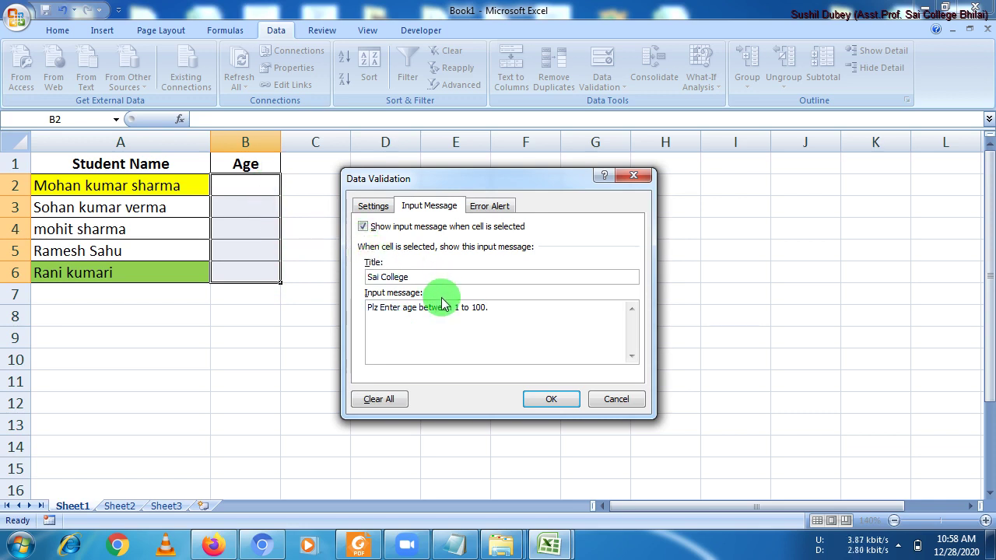
click(481, 207)
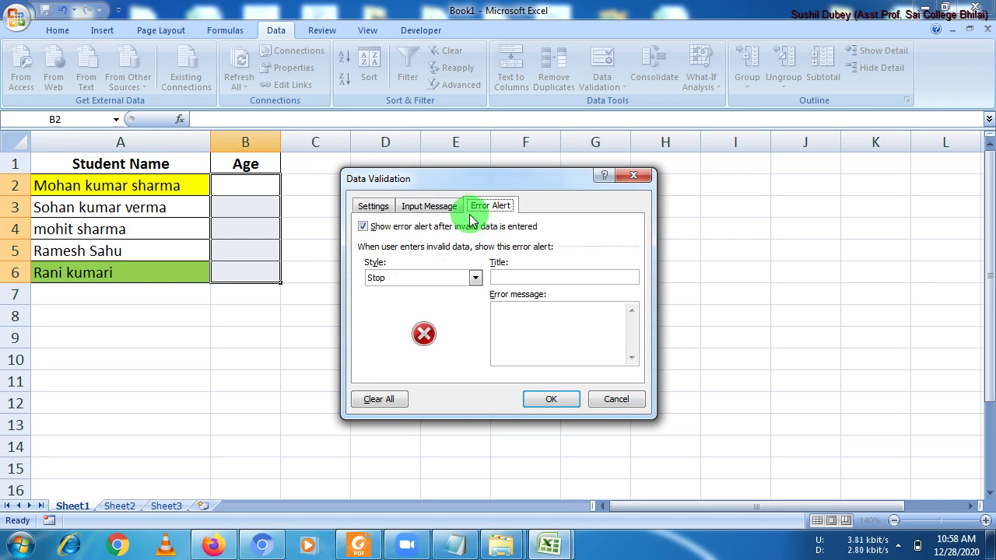
Step: Keep the Stop alert style with title 'Sai College' and message 'Invalid Age....'
click(389, 280)
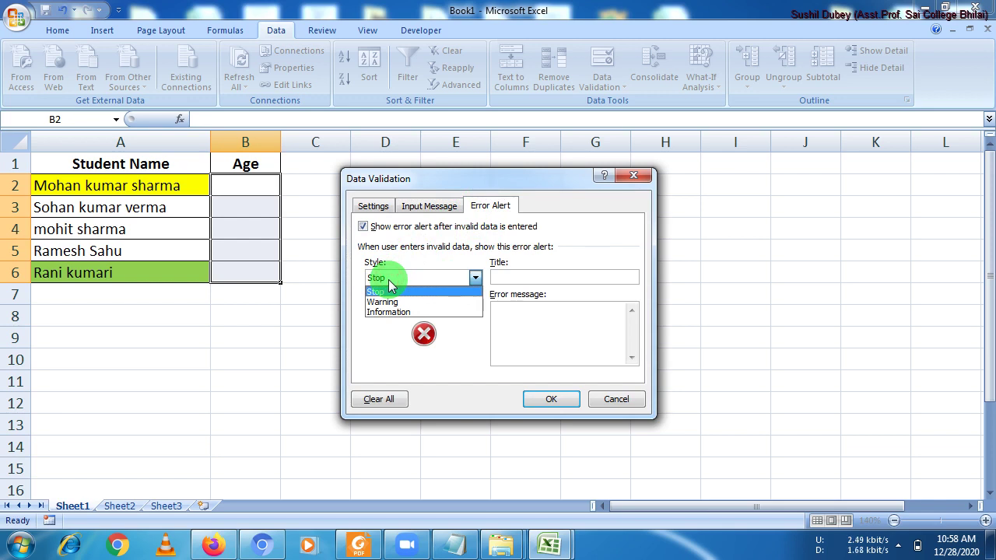
click(383, 302)
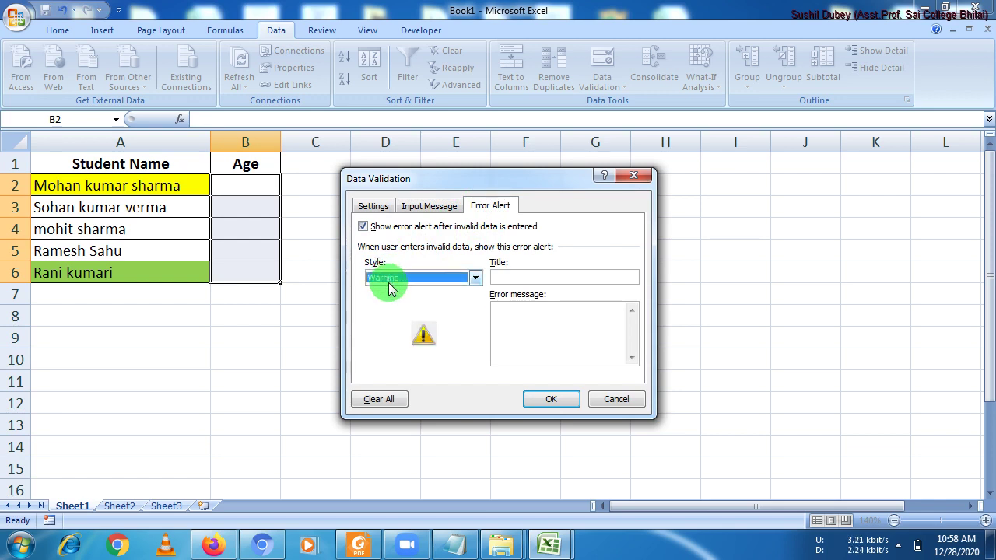
click(389, 279)
click(388, 299)
click(389, 279)
click(390, 290)
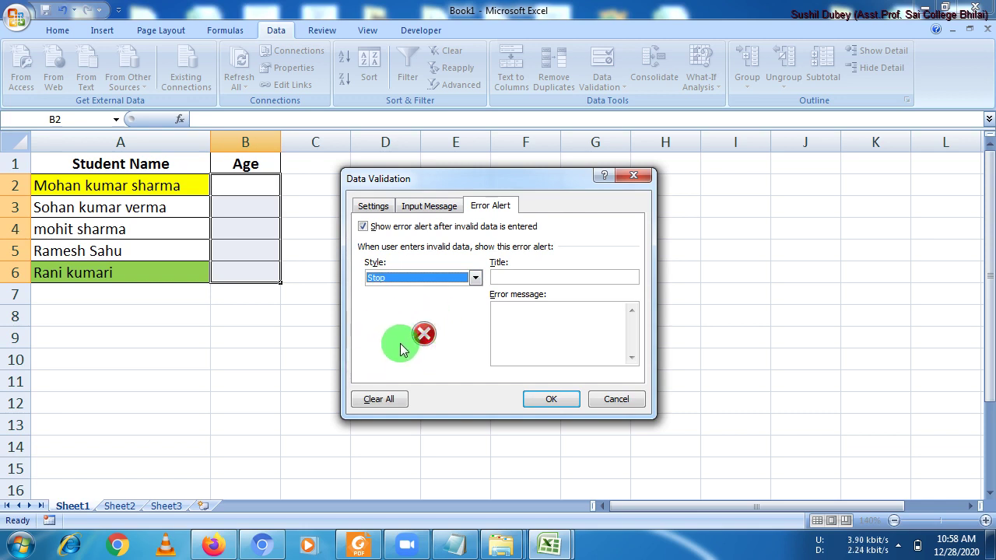
click(514, 277)
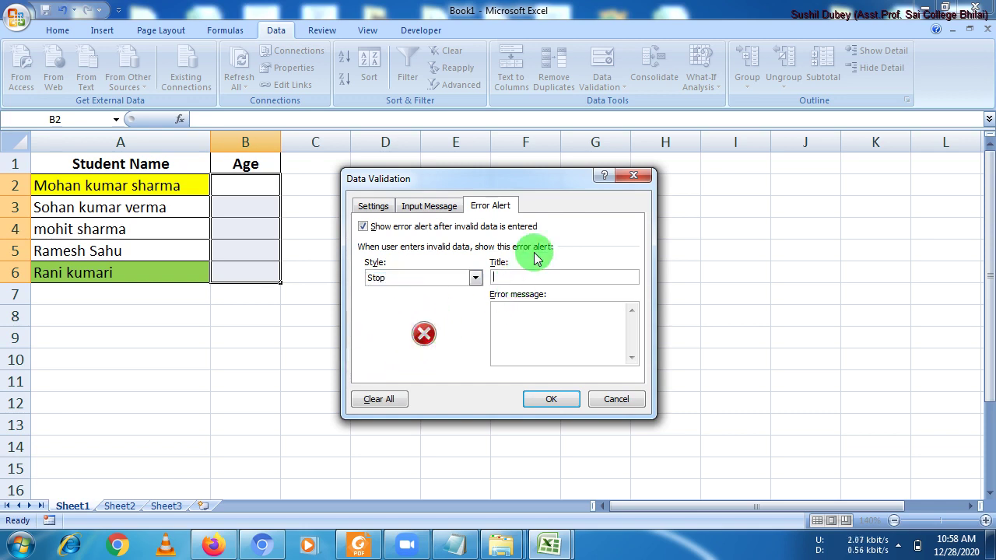
text(Sai College)
click(526, 311)
text(Invalid Age....)
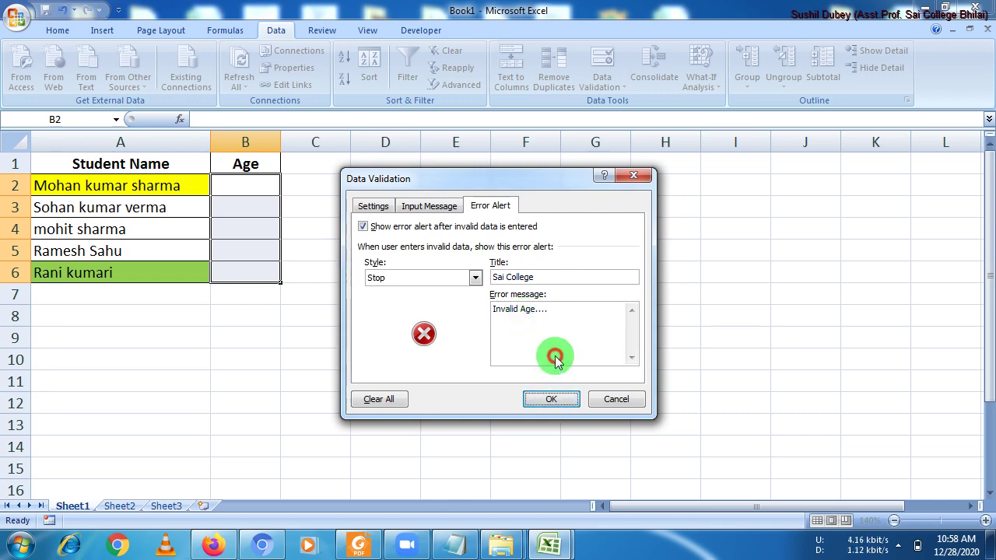
Step: Apply the validation, then enter ages 2 in B2 and 100 in B3
click(553, 399)
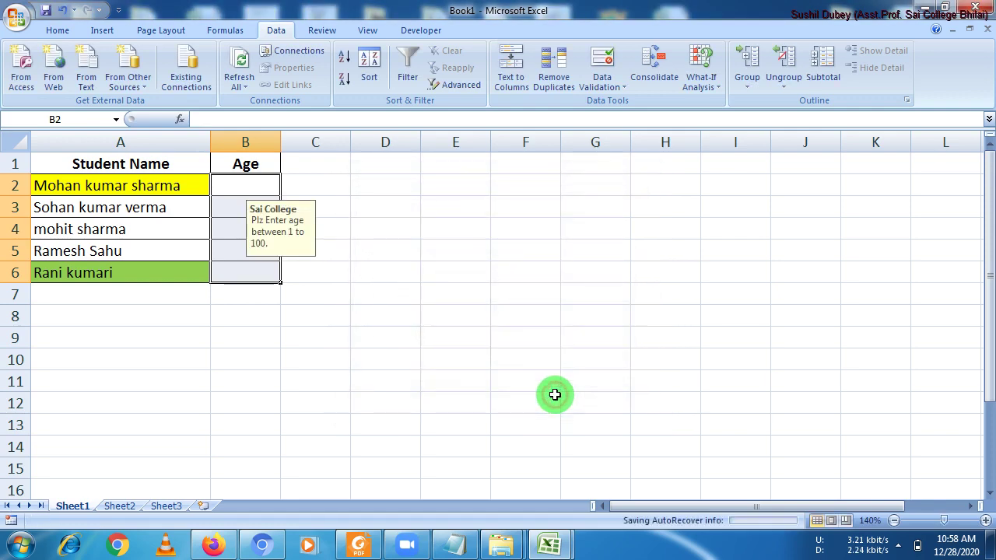
click(522, 278)
click(379, 183)
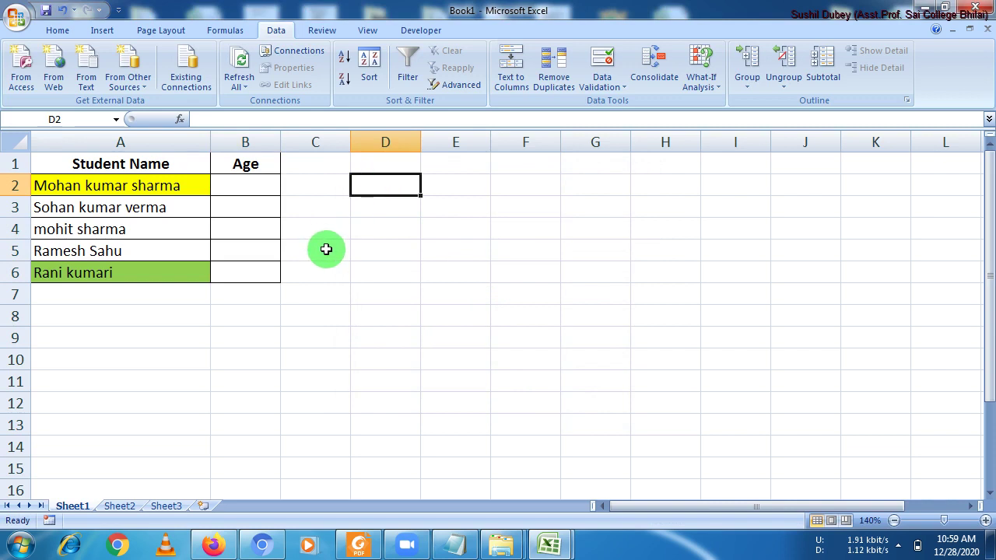
click(253, 187)
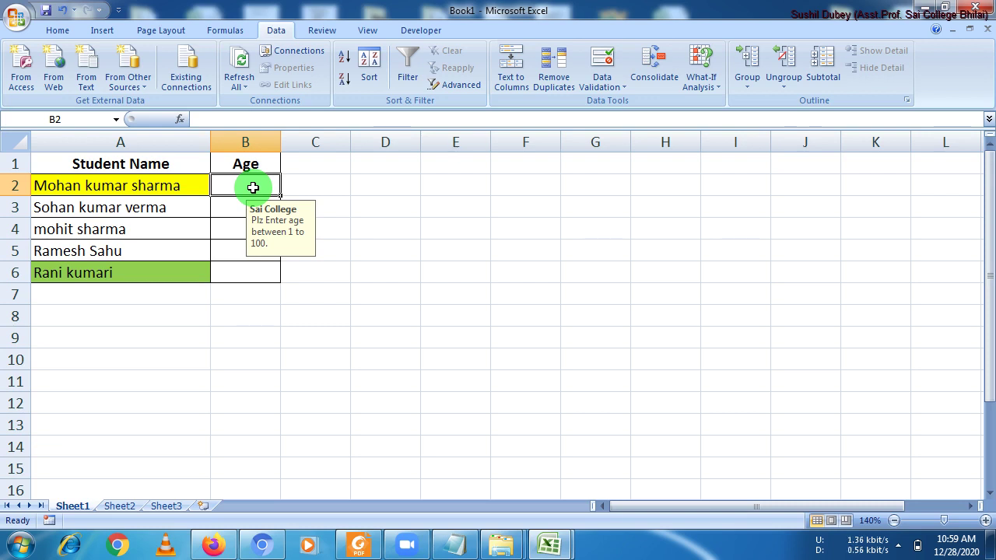
text(2)
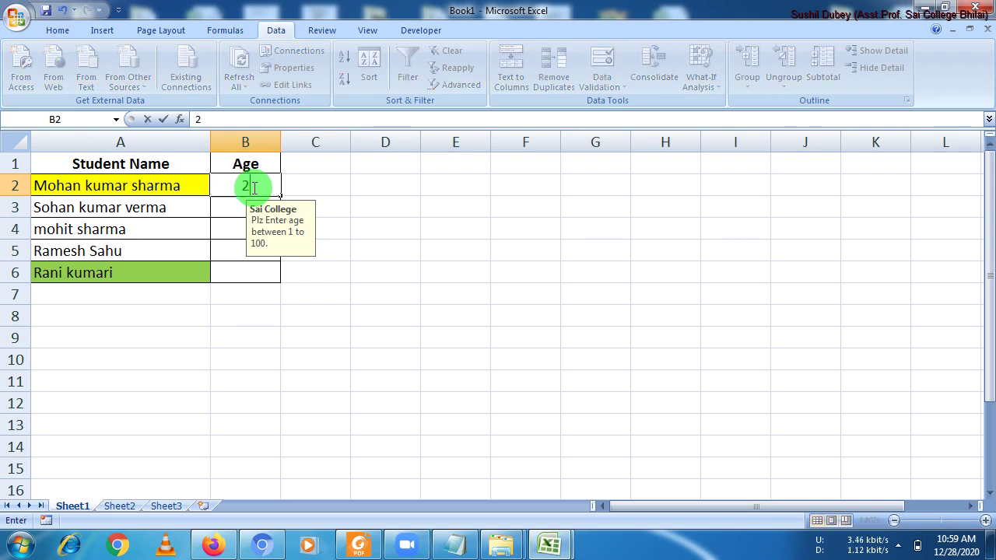
key(Return)
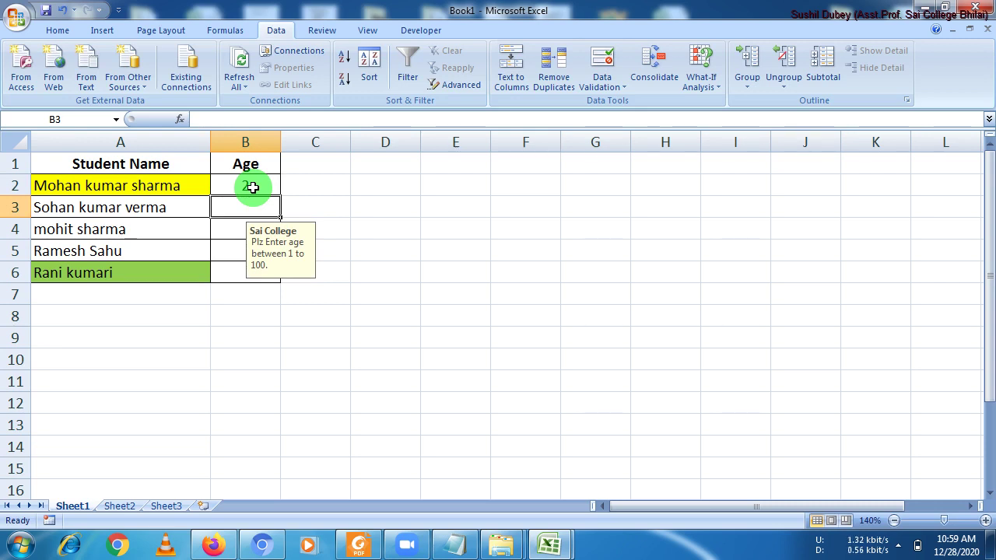
text(100)
key(Return)
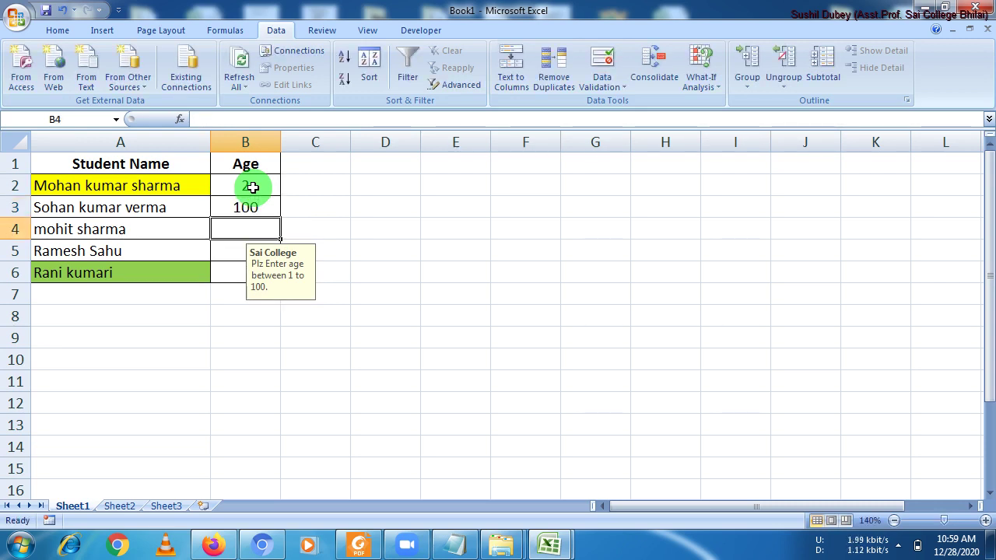
Step: Test 101 and 'ten' in B4, cancelling each Invalid Age rejection
text(101)
key(Return)
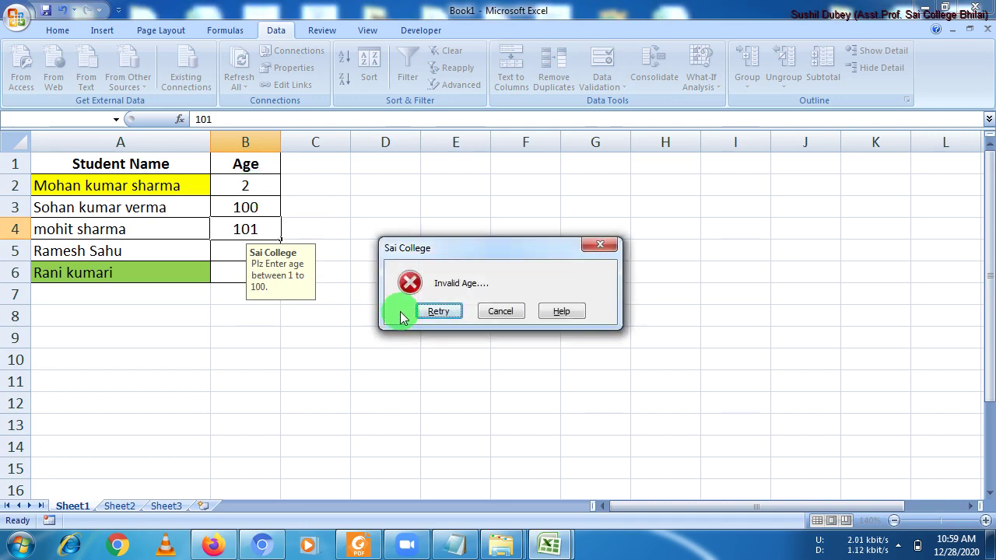
click(518, 311)
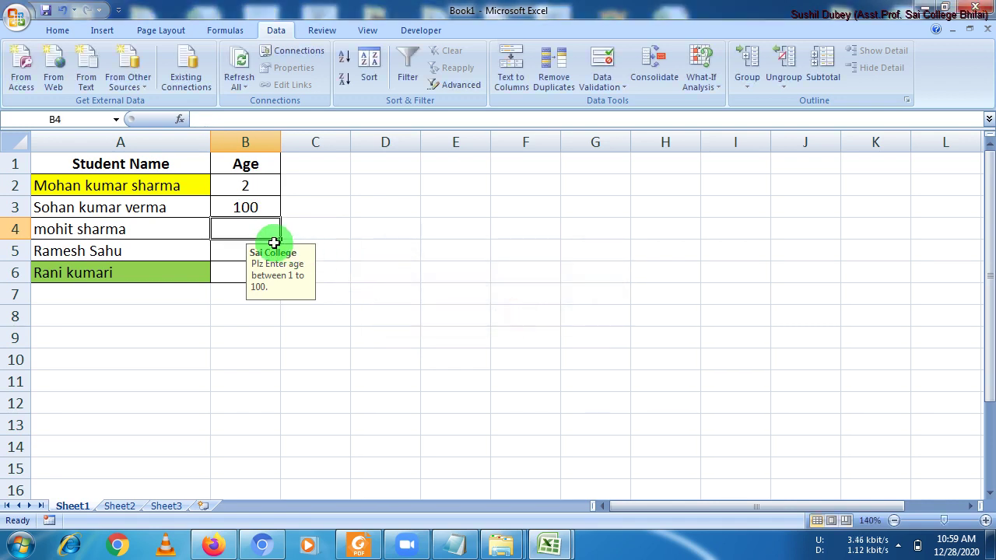
click(255, 224)
text(te)
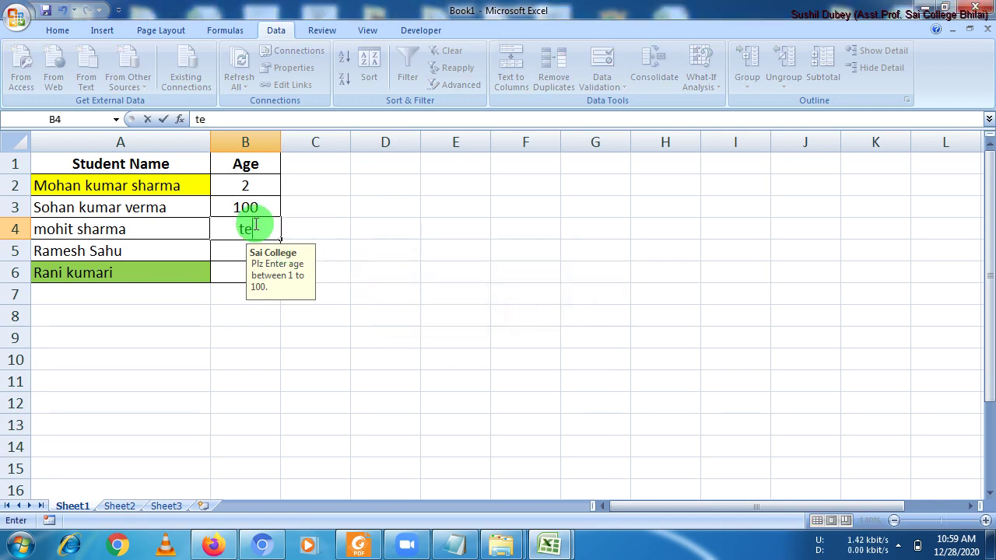
text(n)
key(Return)
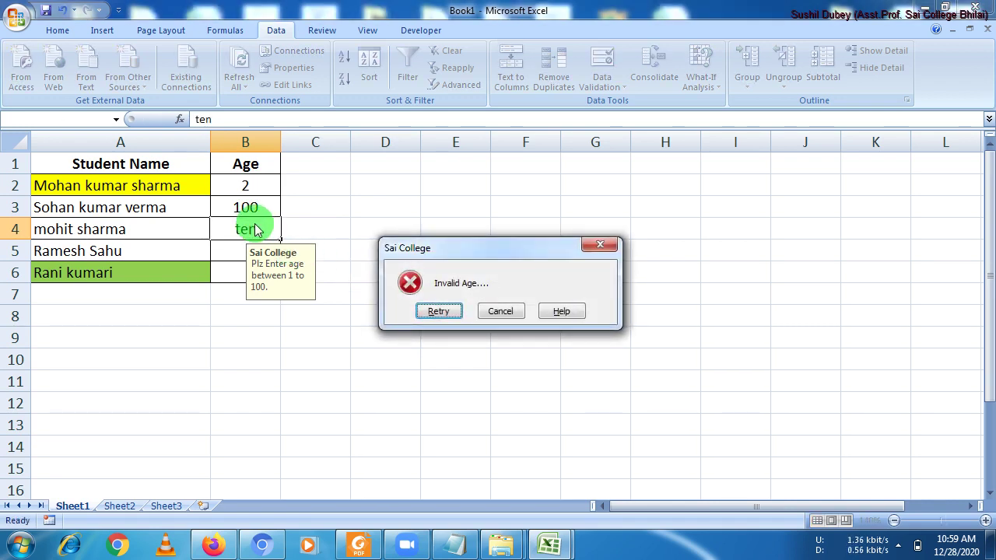
click(498, 310)
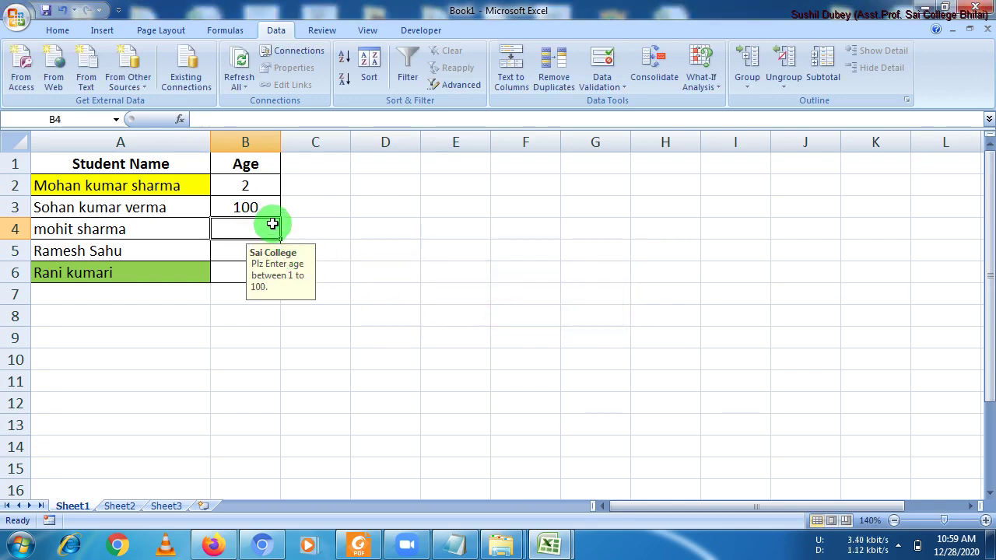
Step: Test -5 and =C4 in B4, cancelling the rejected entries
text(-5)
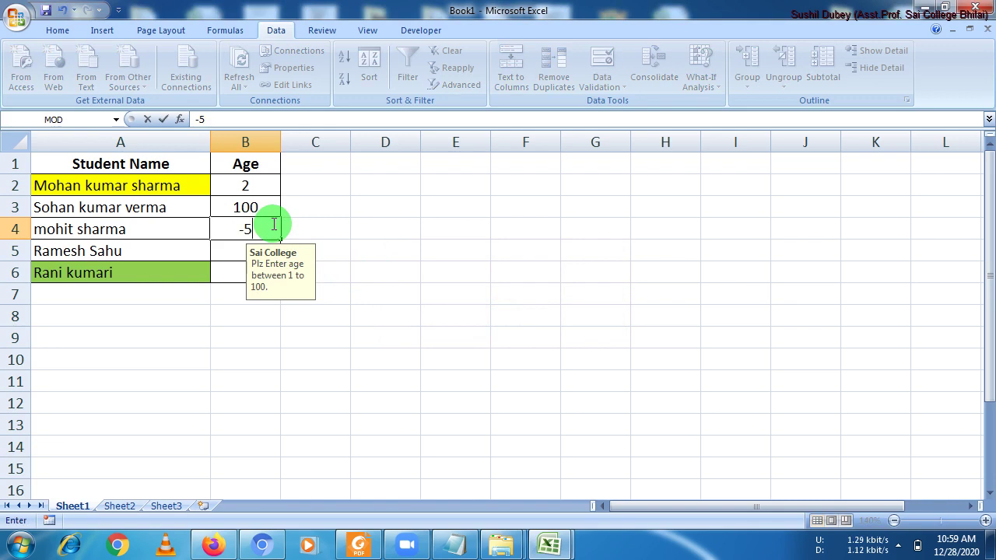
key(Return)
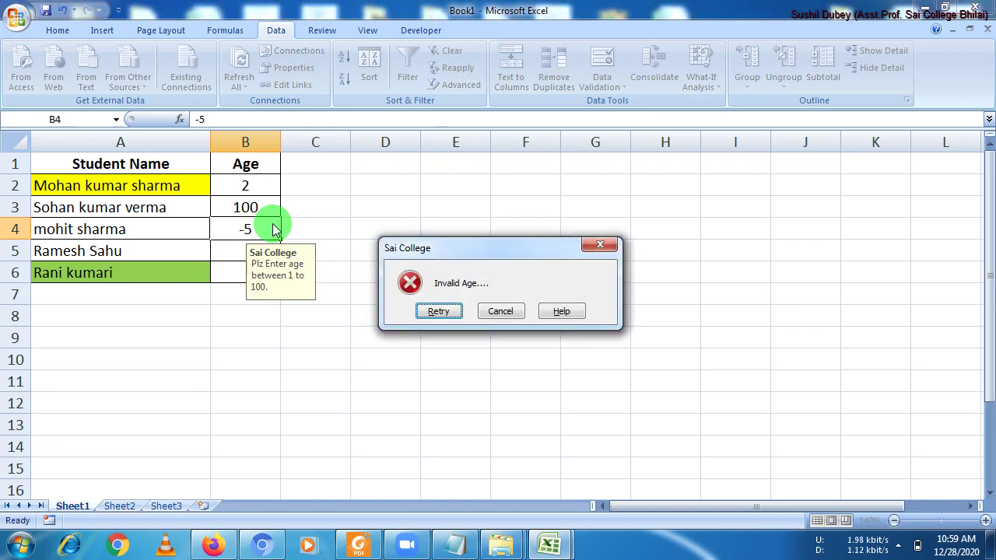
key(Return)
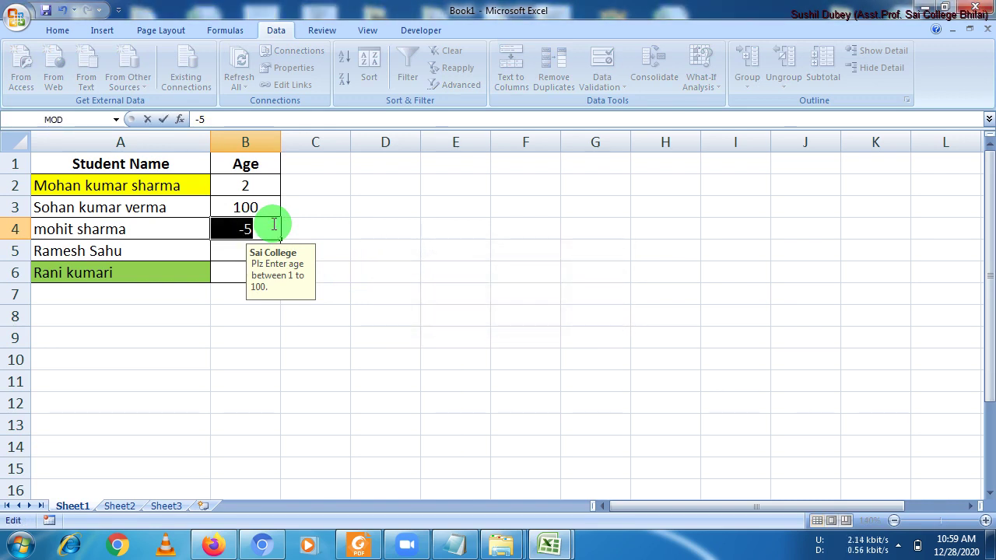
text(=)
click(287, 228)
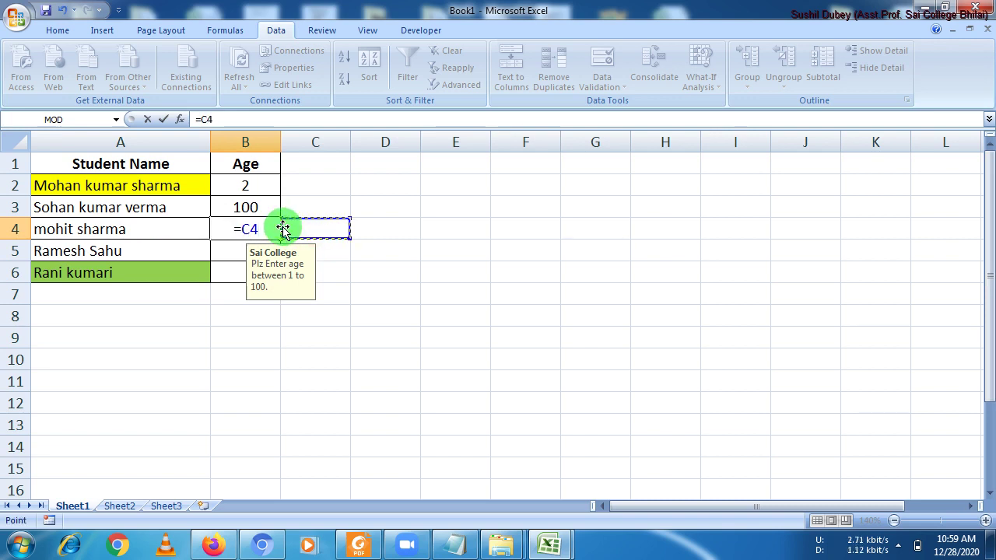
key(Return)
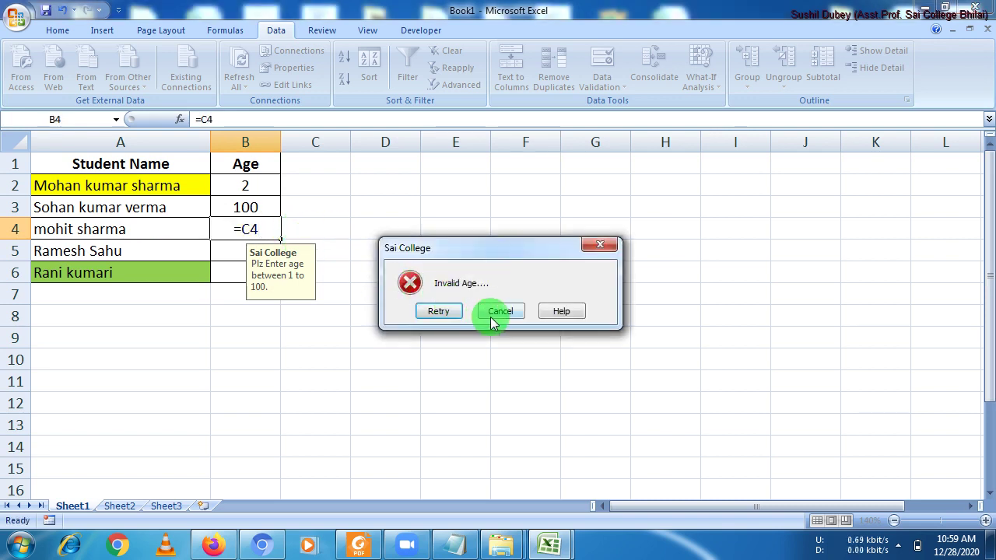
click(495, 313)
Step: Review the Age cells' validation criteria and circle any invalid data in B2:B6
drag(265, 190, 257, 264)
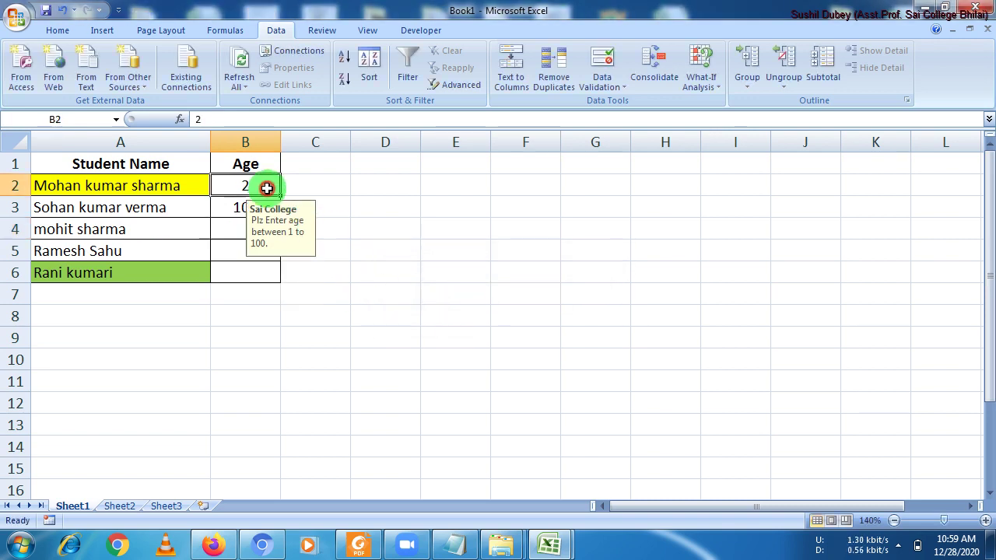
click(615, 81)
click(630, 103)
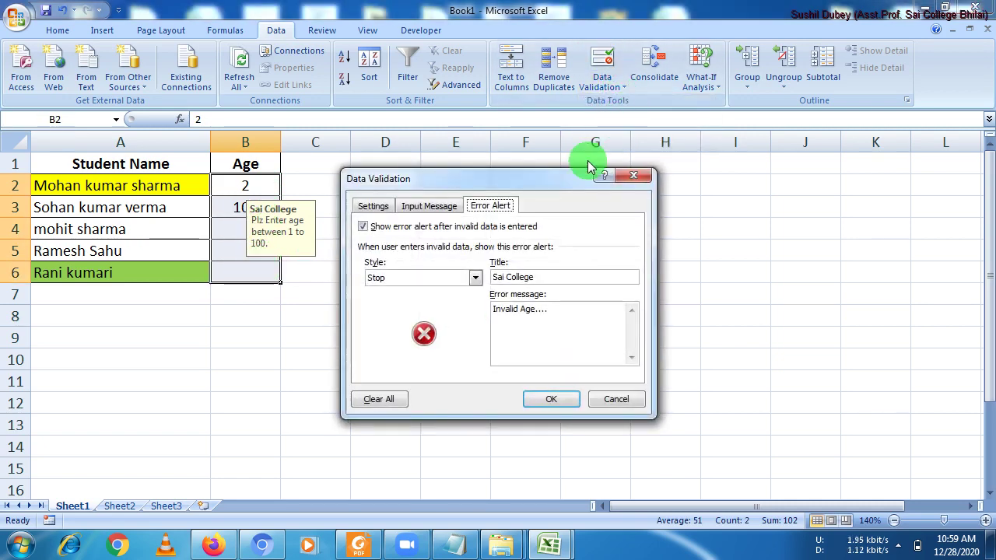
click(377, 208)
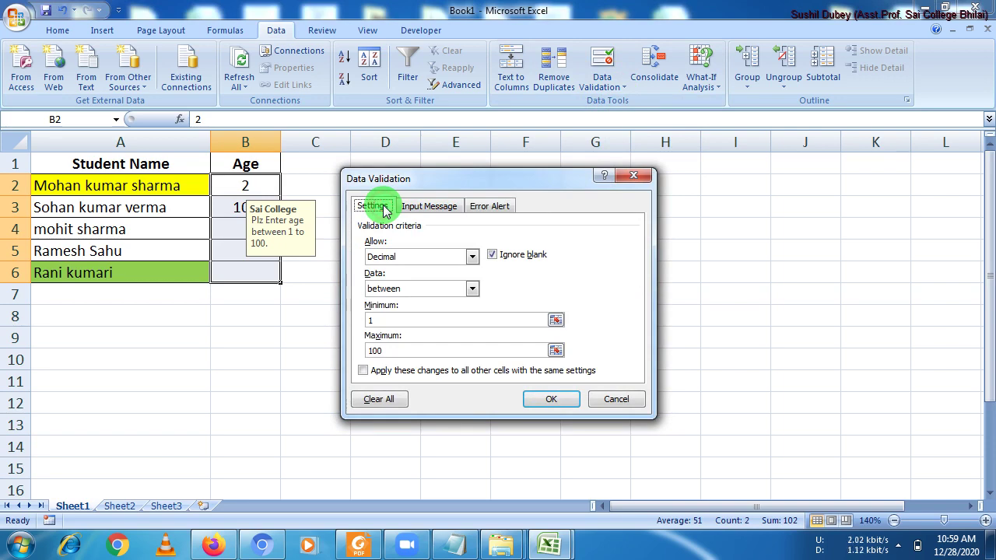
click(617, 399)
click(401, 272)
drag(262, 187, 269, 270)
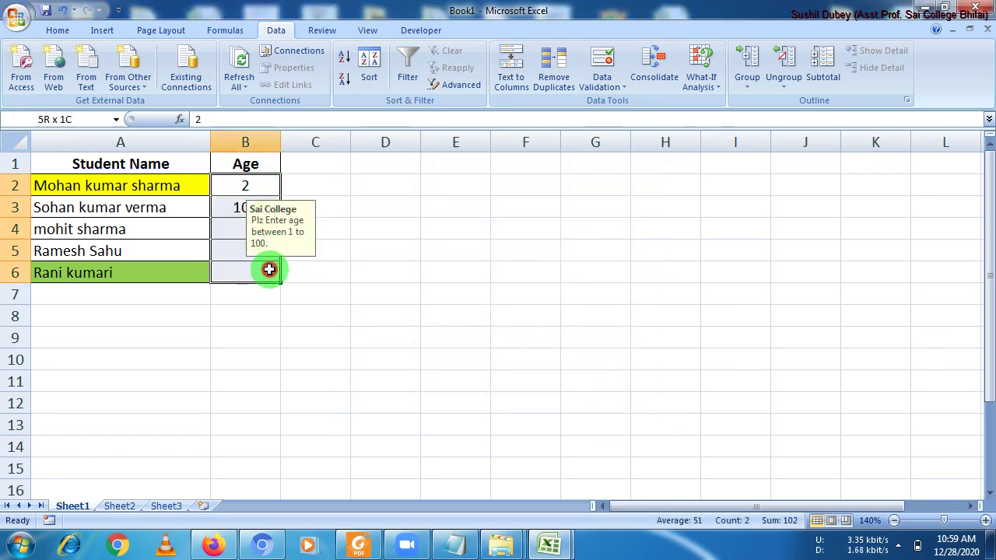
click(616, 89)
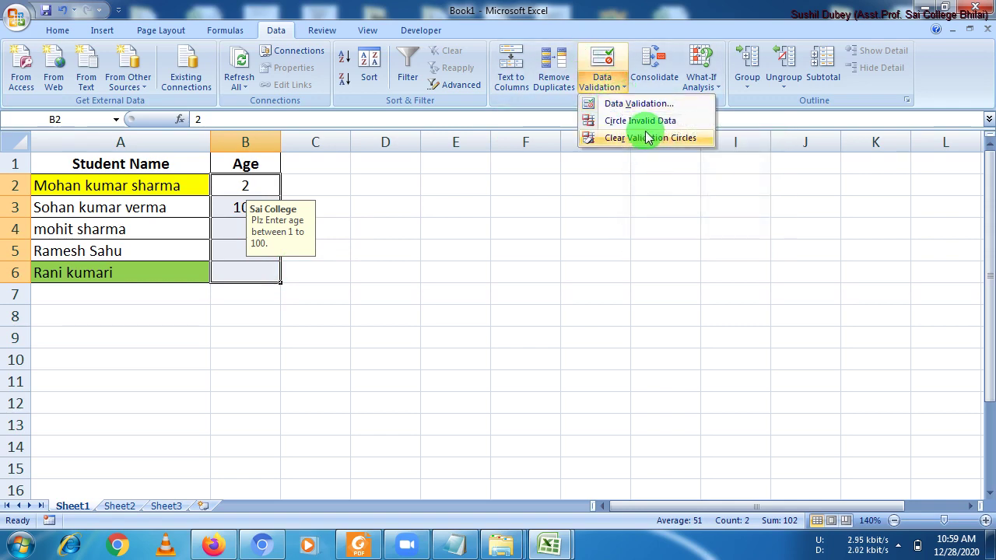
click(643, 123)
Step: Clear all validation rules from the Age cells B2:B6
click(623, 92)
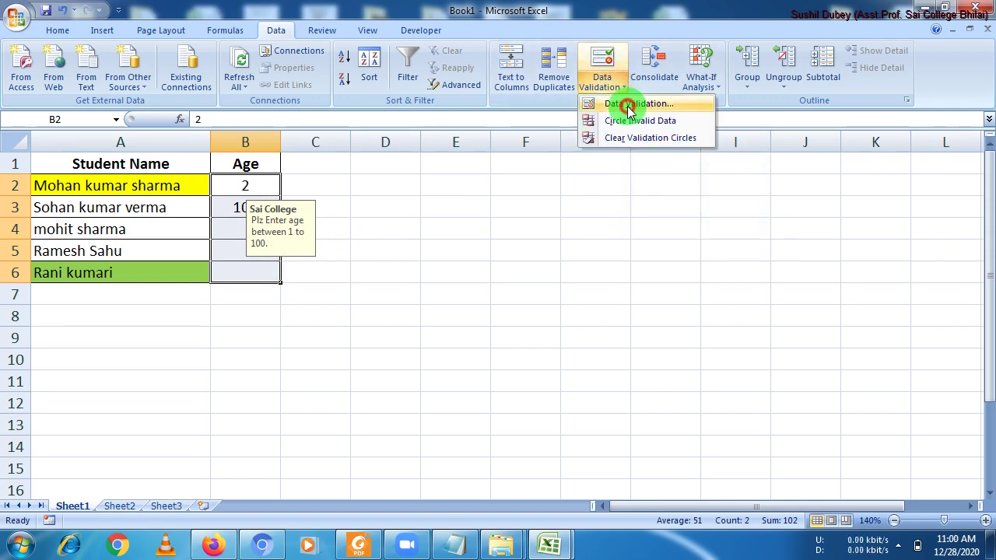
click(629, 101)
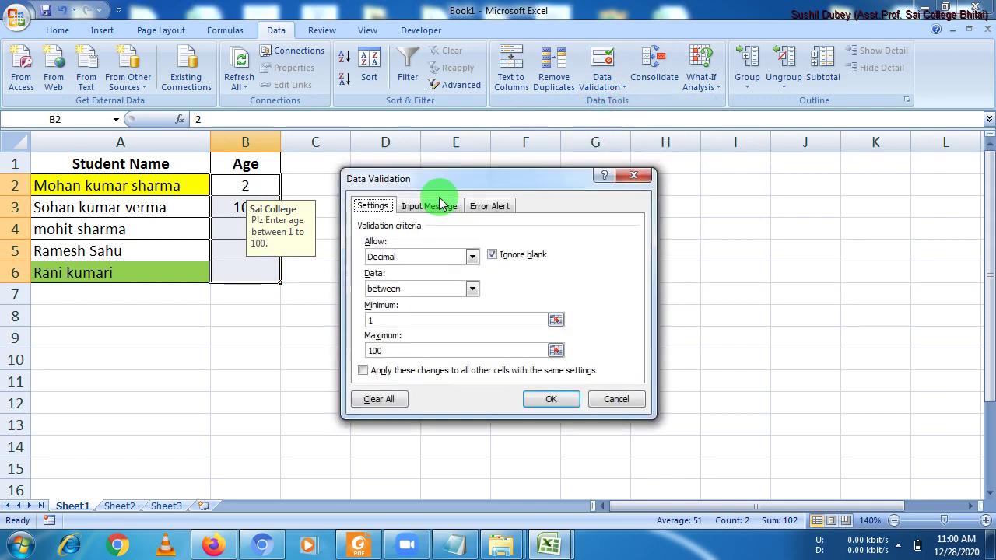
click(382, 397)
click(540, 405)
click(312, 293)
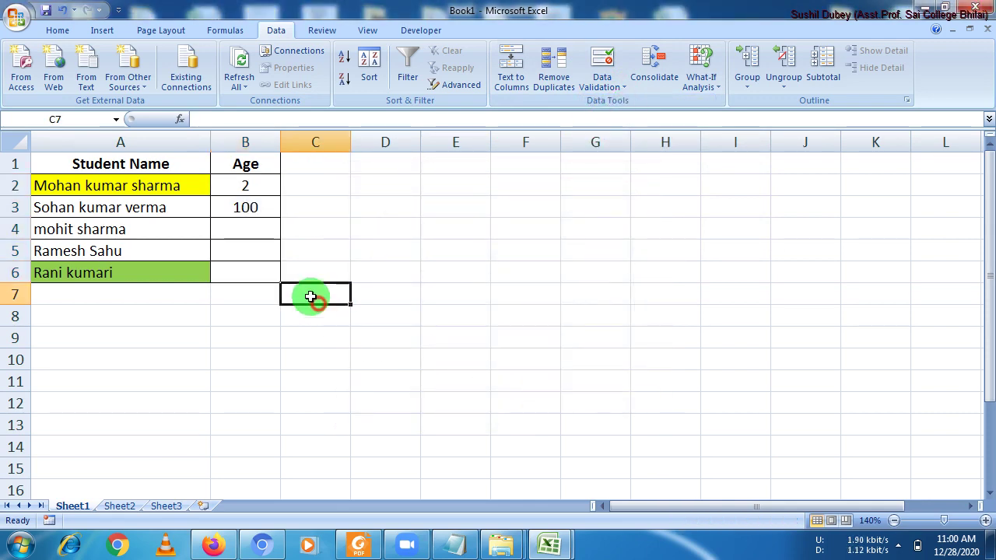
Step: Confirm 6666 is now accepted in B2, then empty B2:B6
click(253, 183)
text(6666)
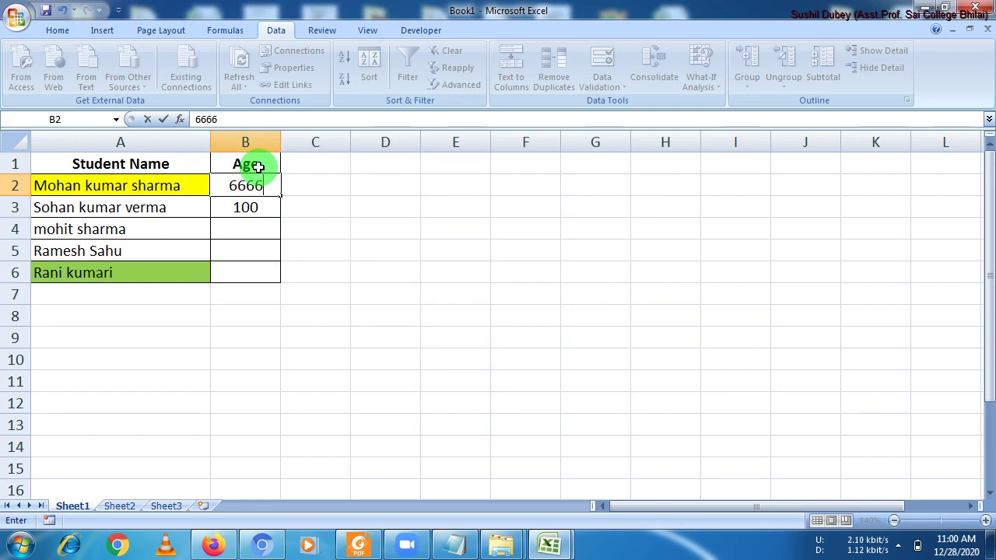
key(Return)
drag(257, 185, 261, 277)
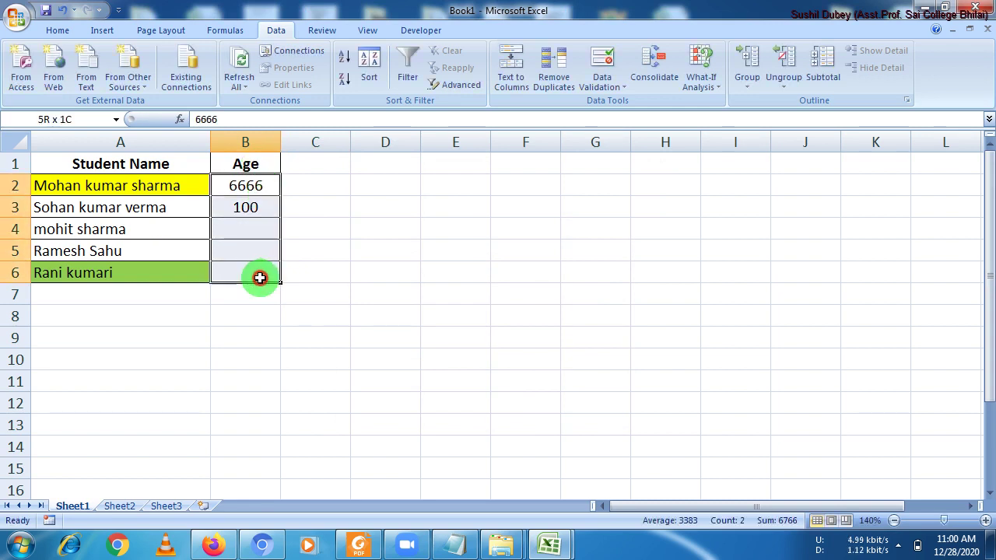
key(Delete)
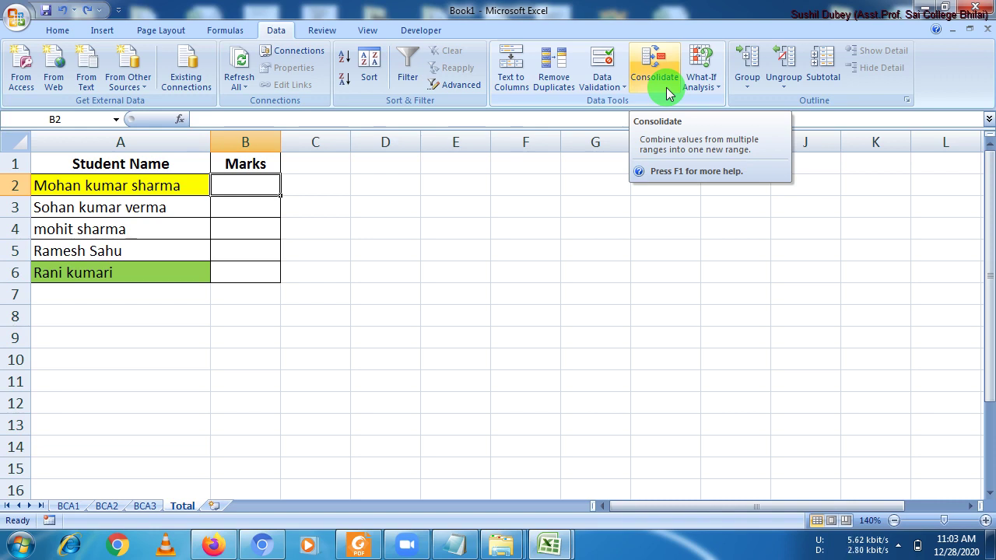
Step: Review the marks on the BCA1, BCA2 and BCA3 sheets
click(68, 506)
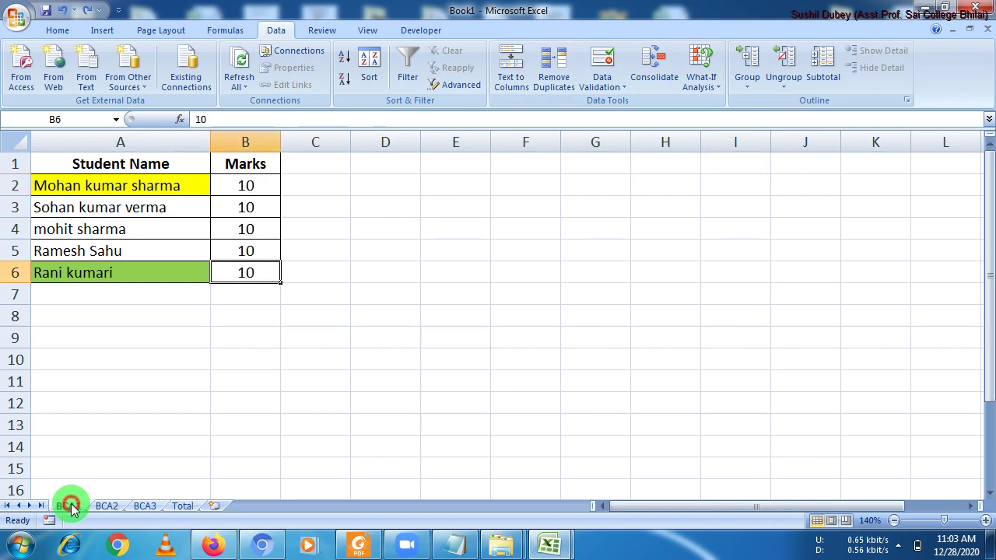
click(104, 507)
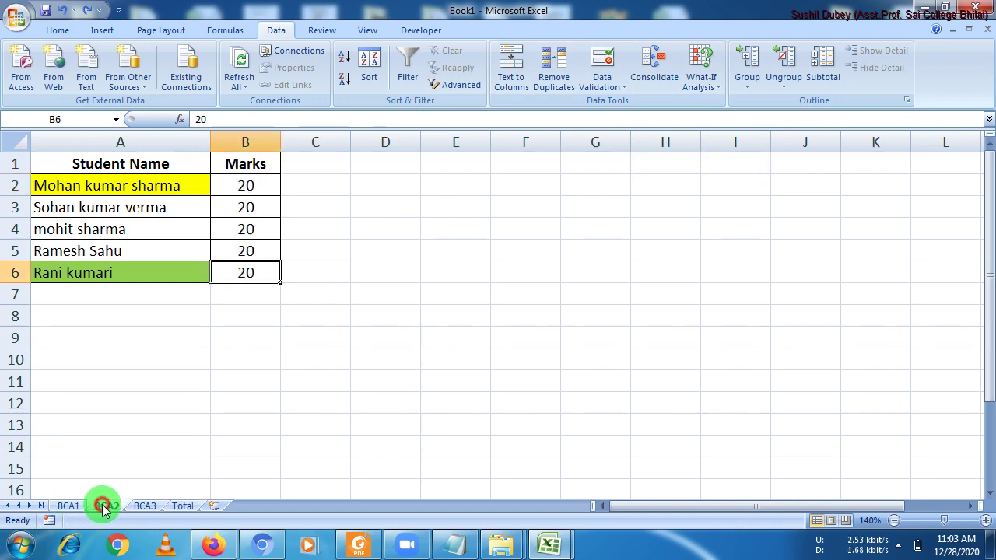
click(142, 507)
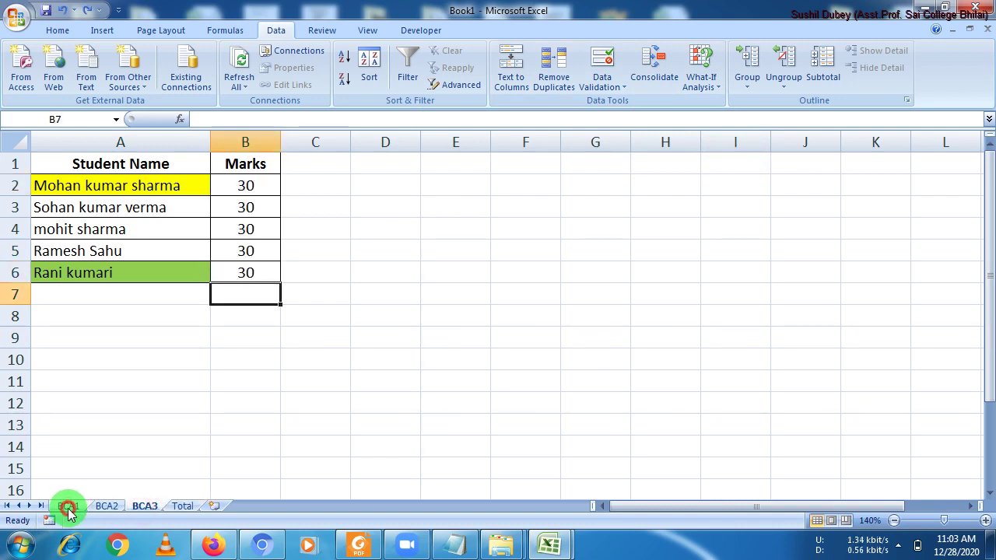
click(69, 507)
click(107, 507)
click(144, 506)
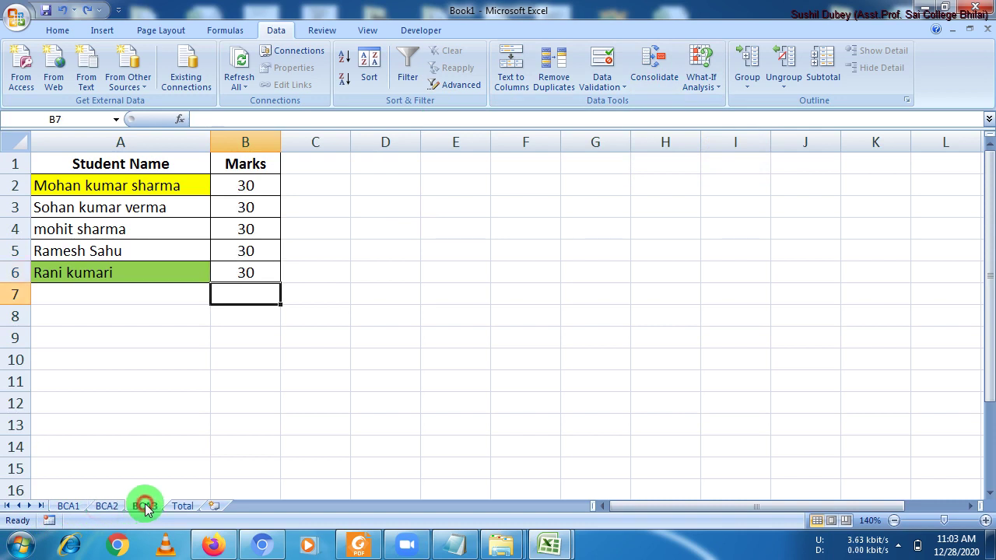
click(68, 507)
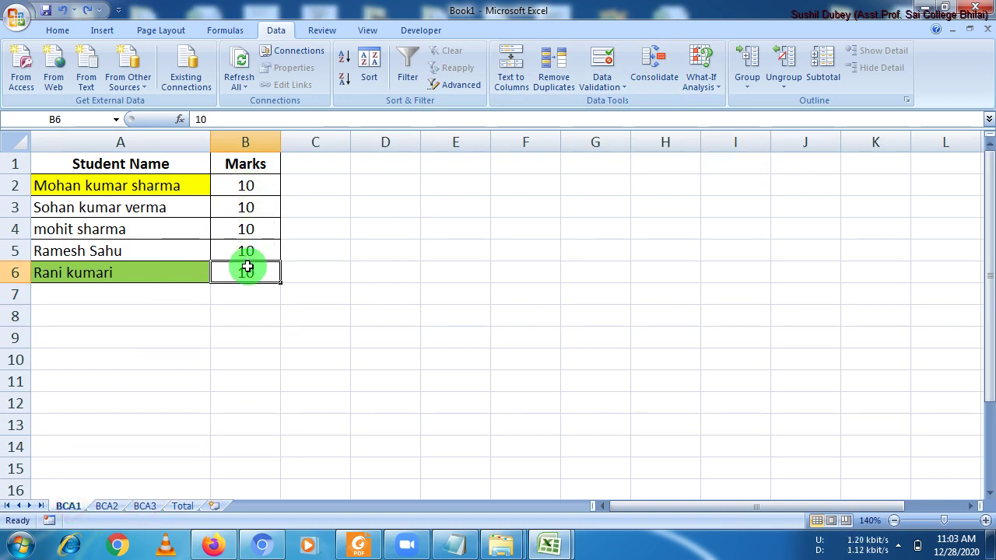
click(109, 507)
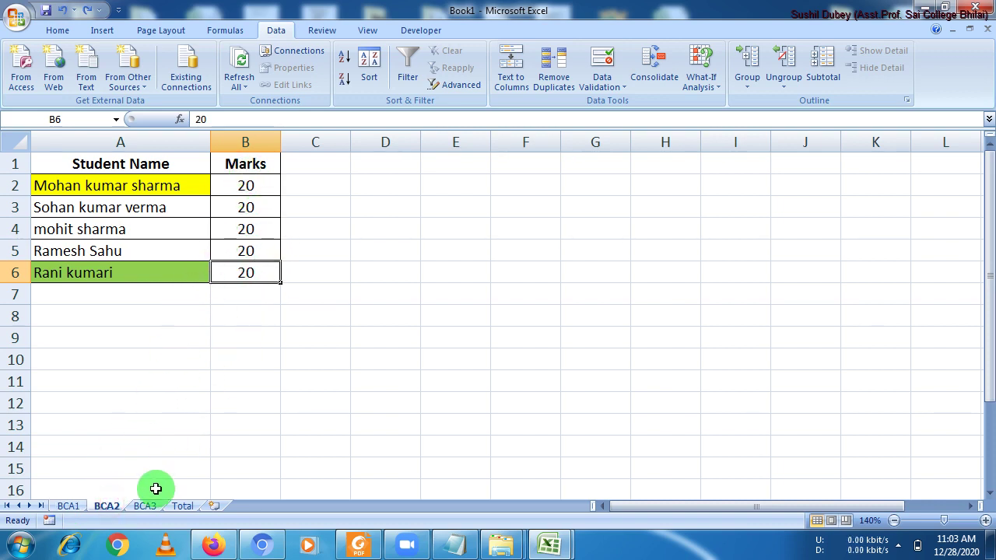
click(145, 507)
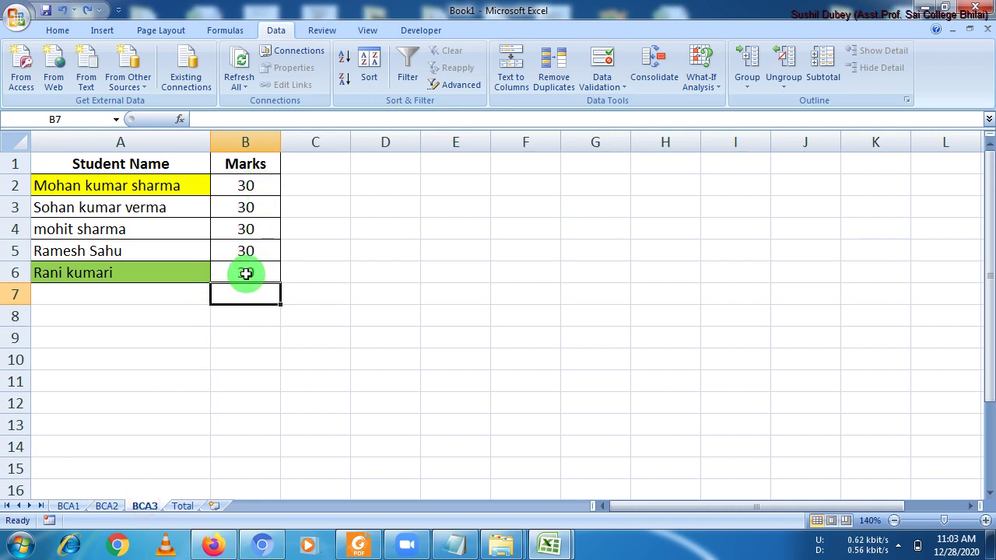
click(67, 507)
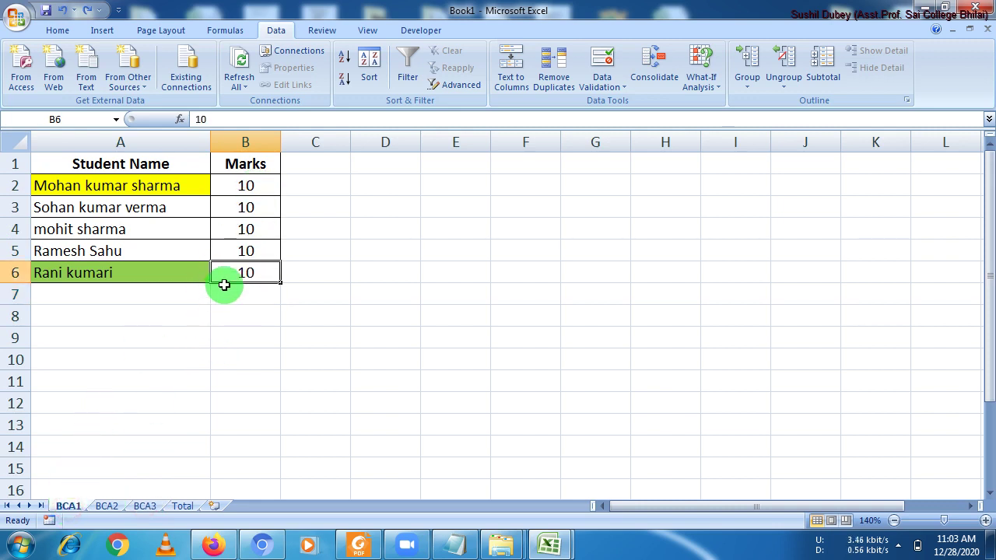
Step: Enter a mark of 20 on BCA1, then check cell B6 on BCA3
text(20)
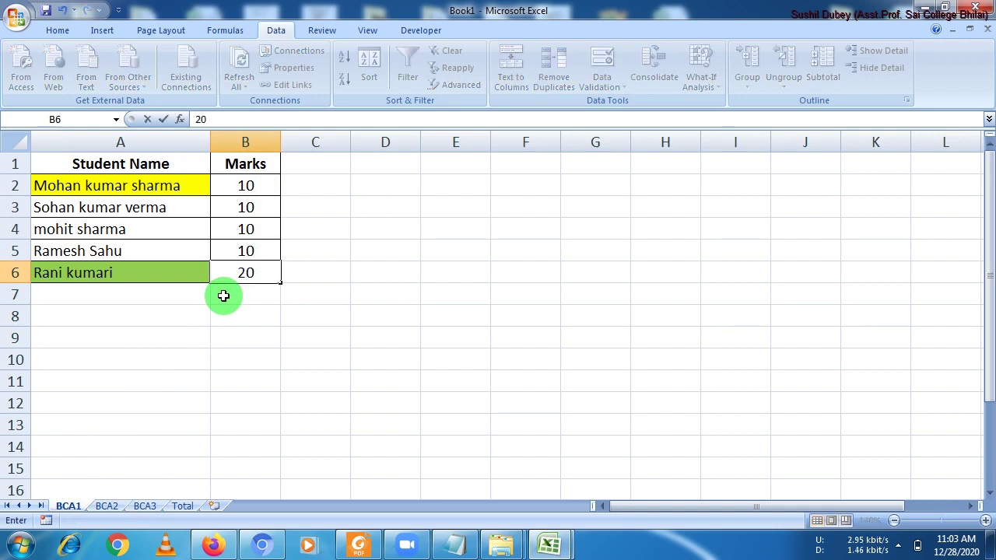
click(107, 506)
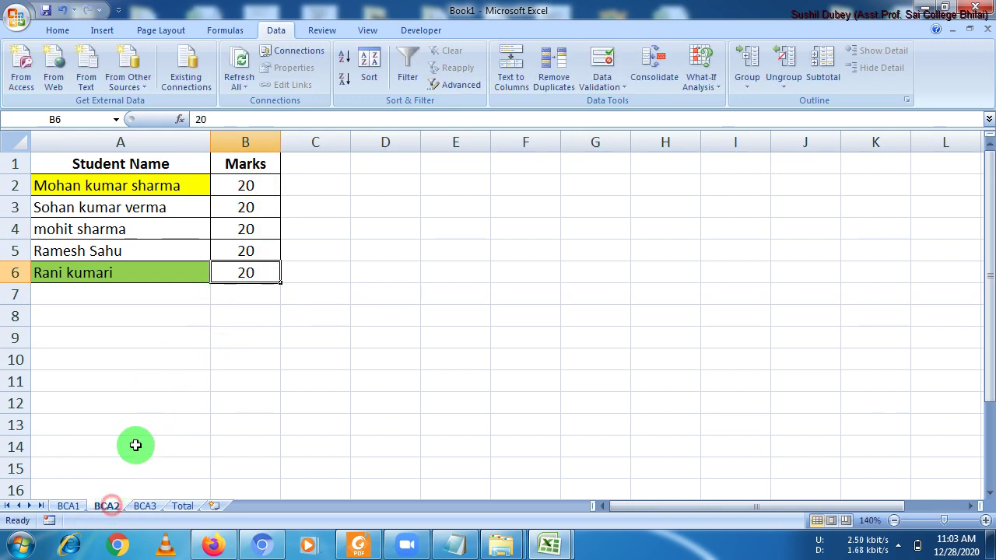
click(145, 507)
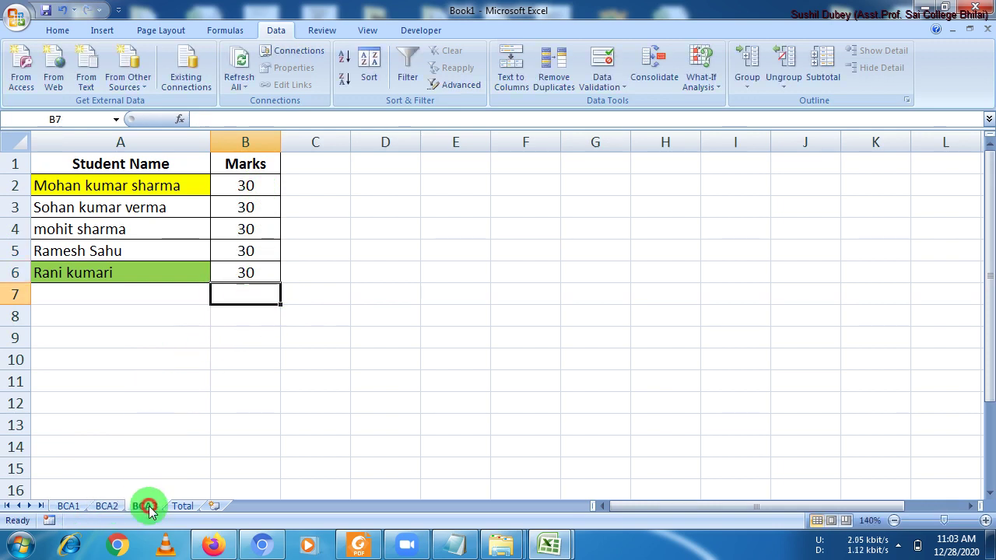
click(249, 270)
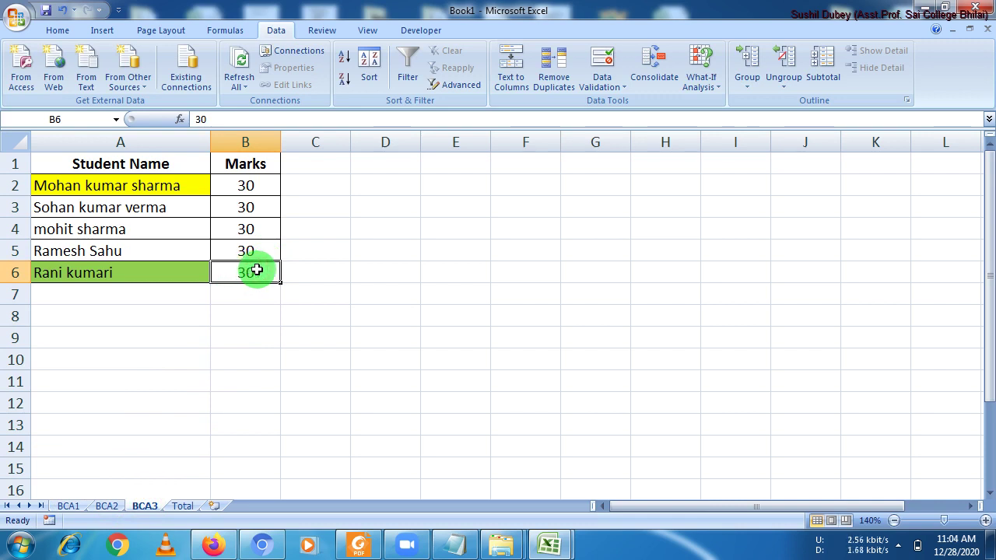
Step: Highlight the B2:B6 marks on BCA1, BCA2 and BCA3 to compare them
click(69, 507)
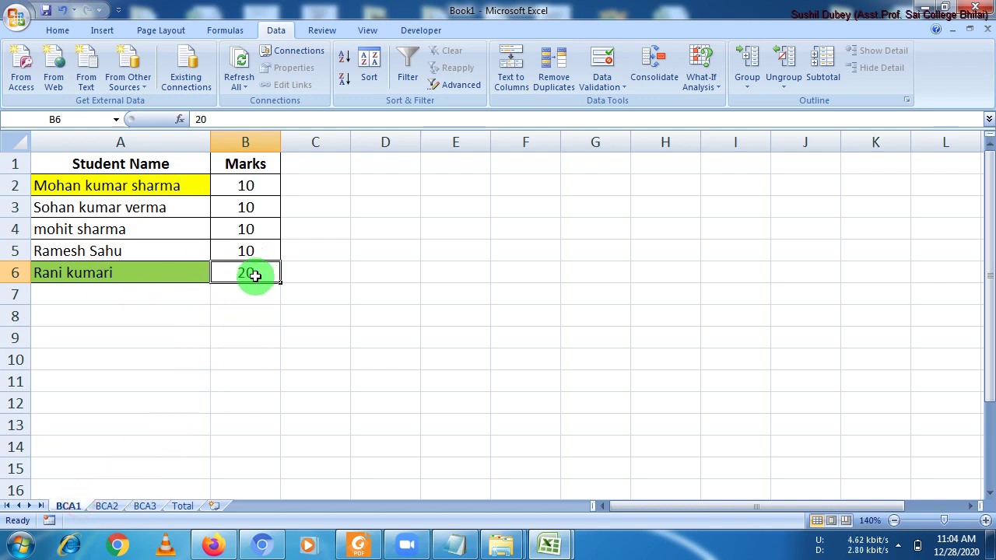
drag(254, 185, 245, 272)
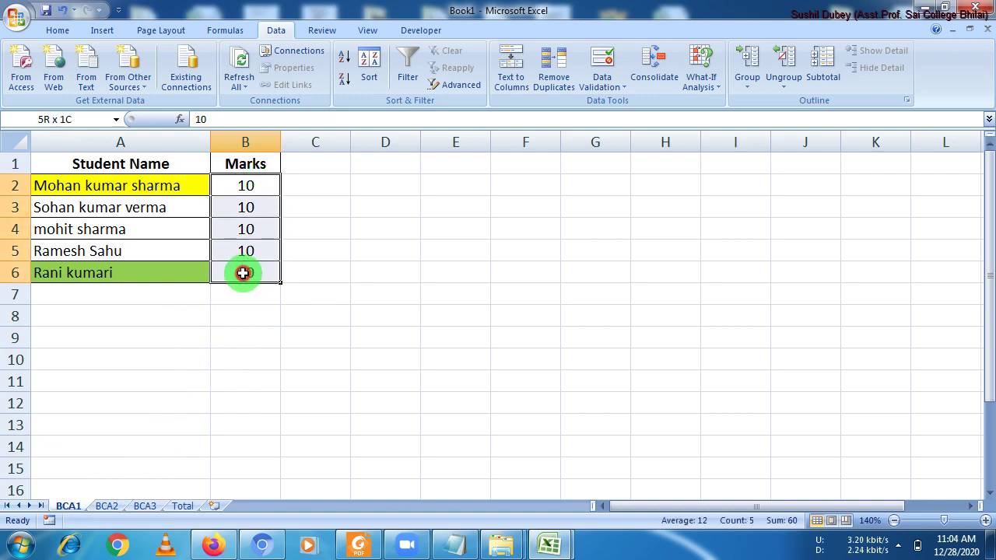
click(106, 506)
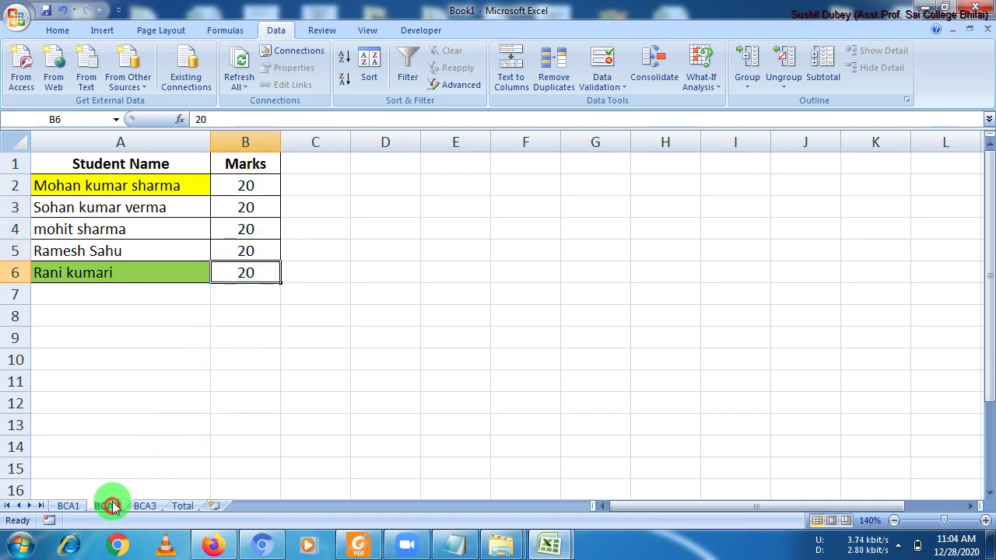
drag(245, 189, 243, 301)
click(145, 506)
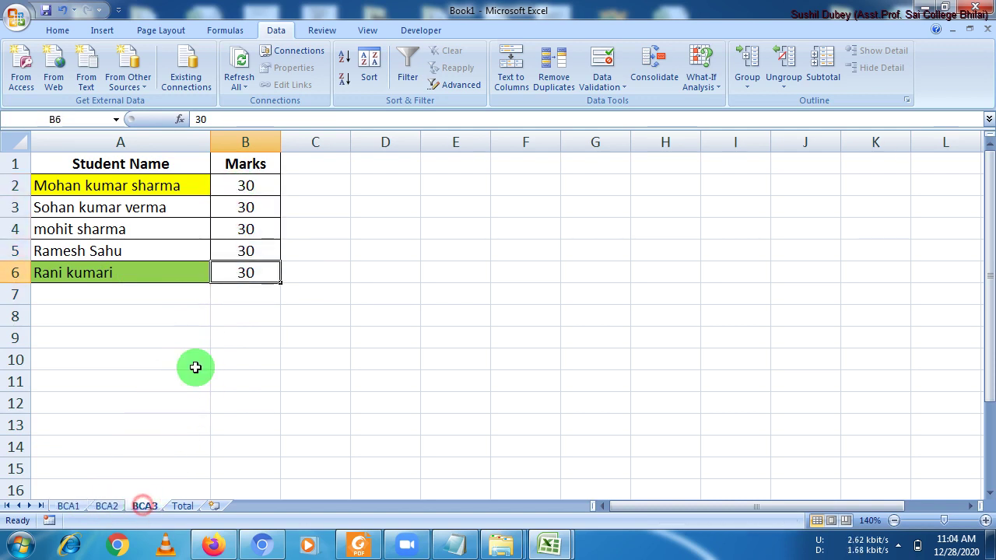
drag(240, 187, 241, 273)
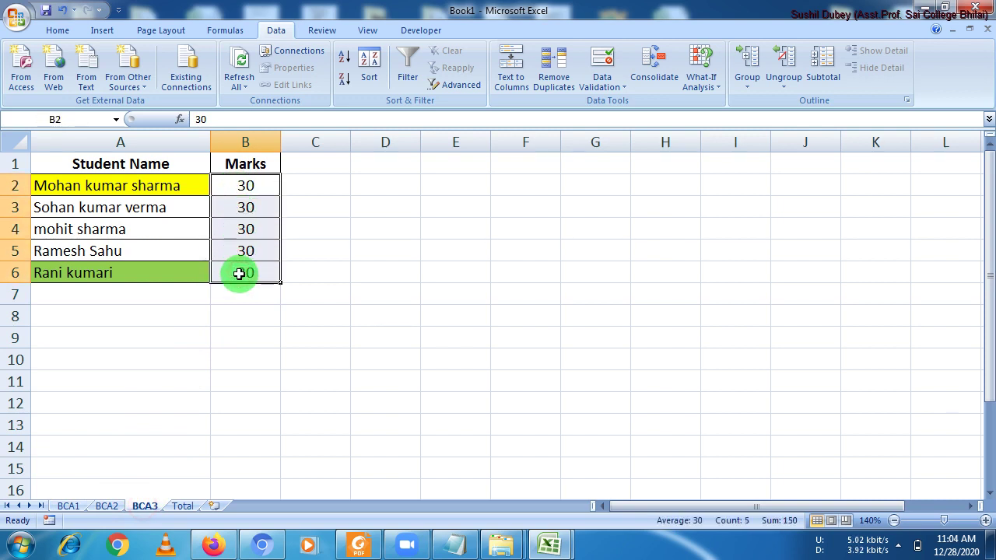
click(225, 343)
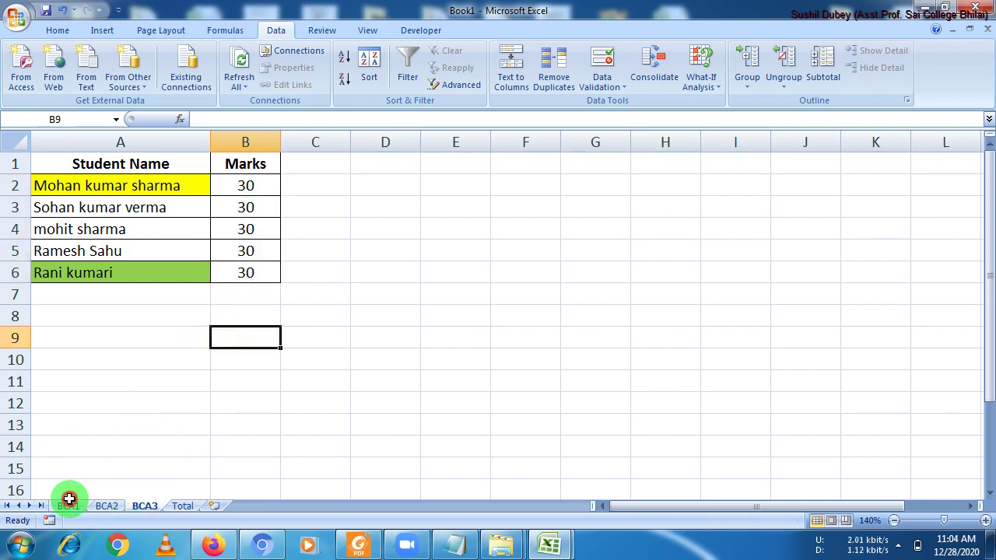
click(67, 493)
click(68, 506)
click(97, 507)
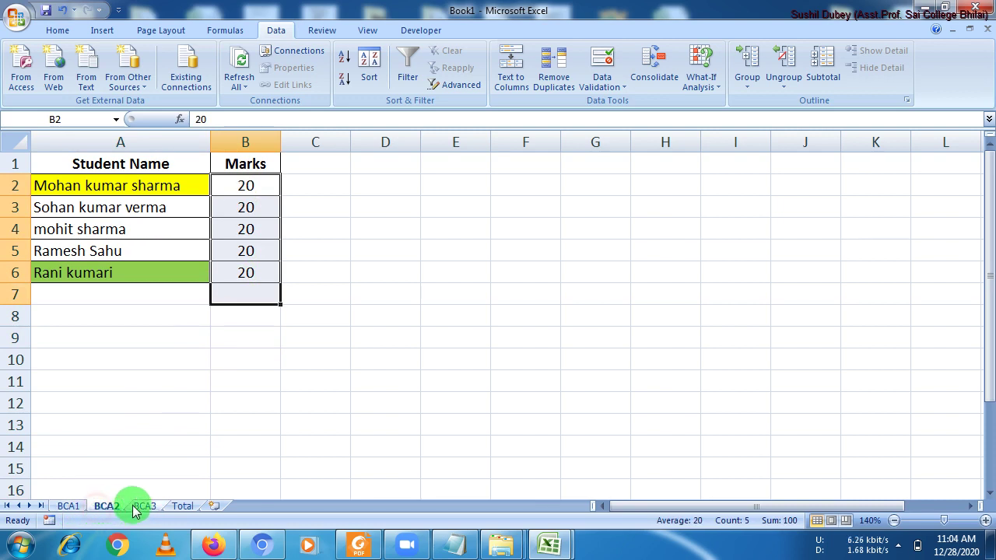
click(156, 506)
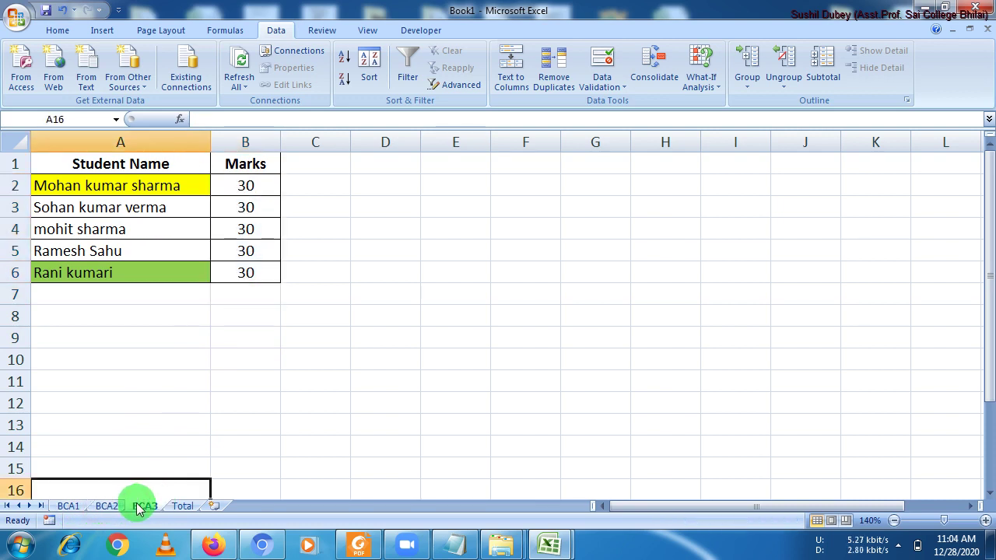
Step: Return to the Total sheet and select the empty Marks cells from B2
click(181, 507)
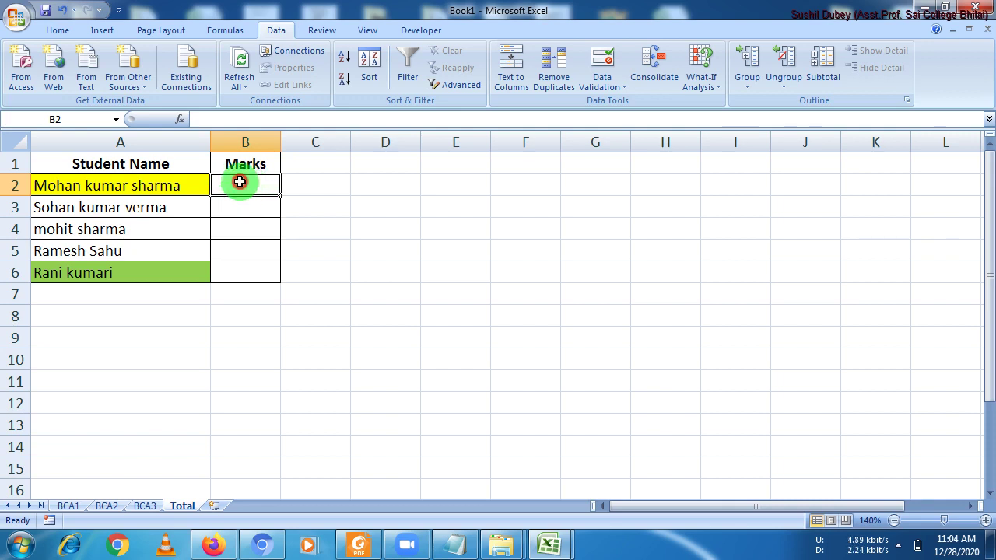
drag(244, 184, 241, 272)
click(247, 189)
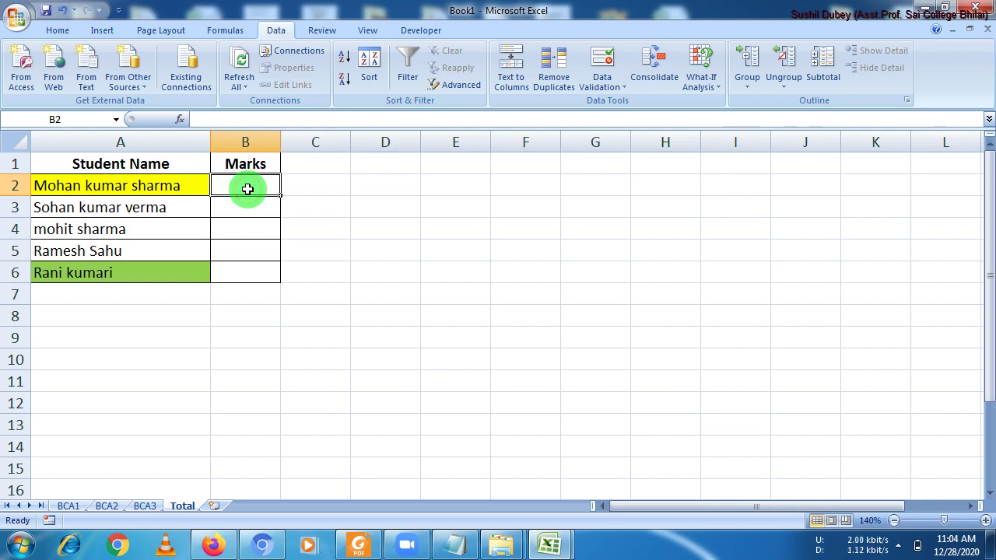
drag(248, 190, 251, 254)
Step: Make B2 the destination and delete the old BCA1, BCA2 and BCA3 references in Consolidate
click(246, 200)
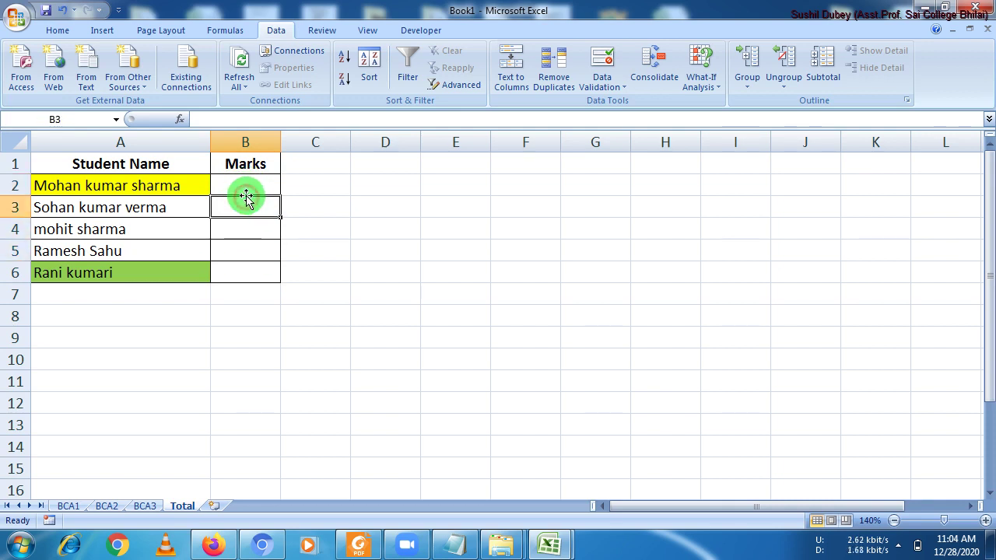
click(246, 181)
click(280, 28)
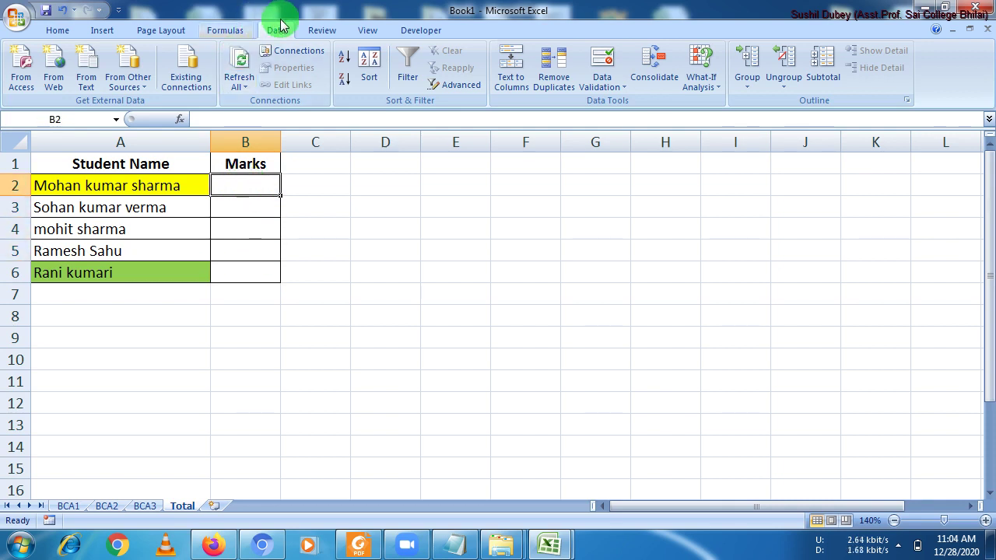
click(654, 81)
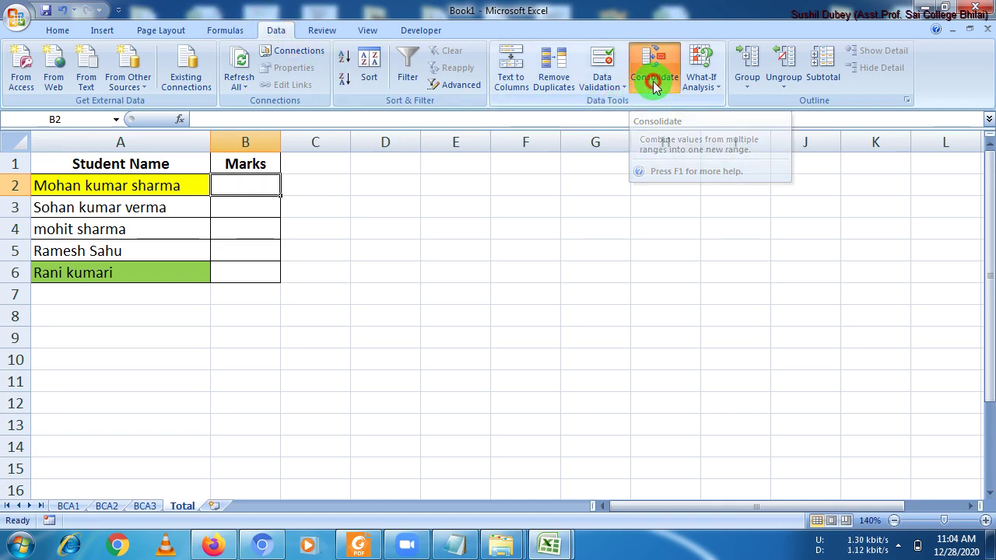
drag(487, 196, 511, 194)
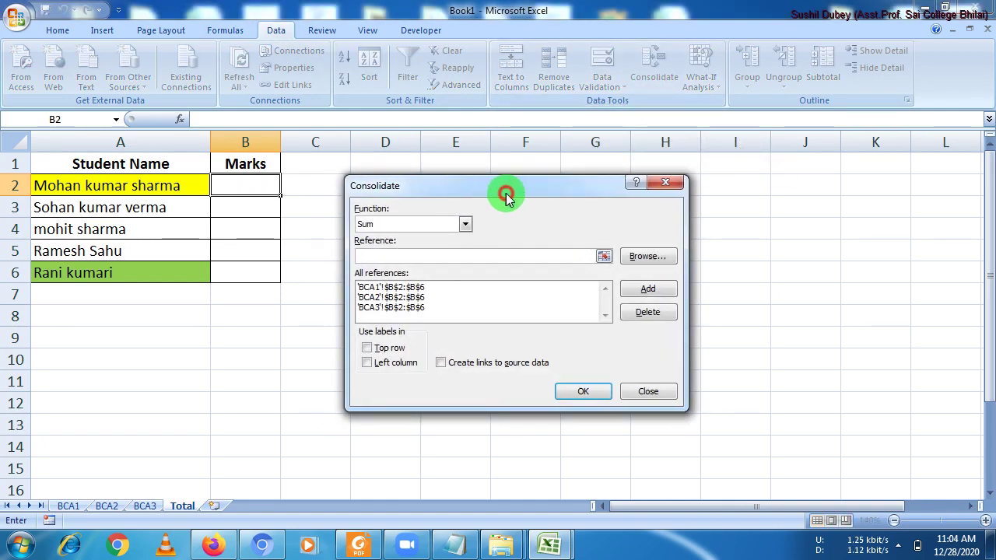
click(445, 286)
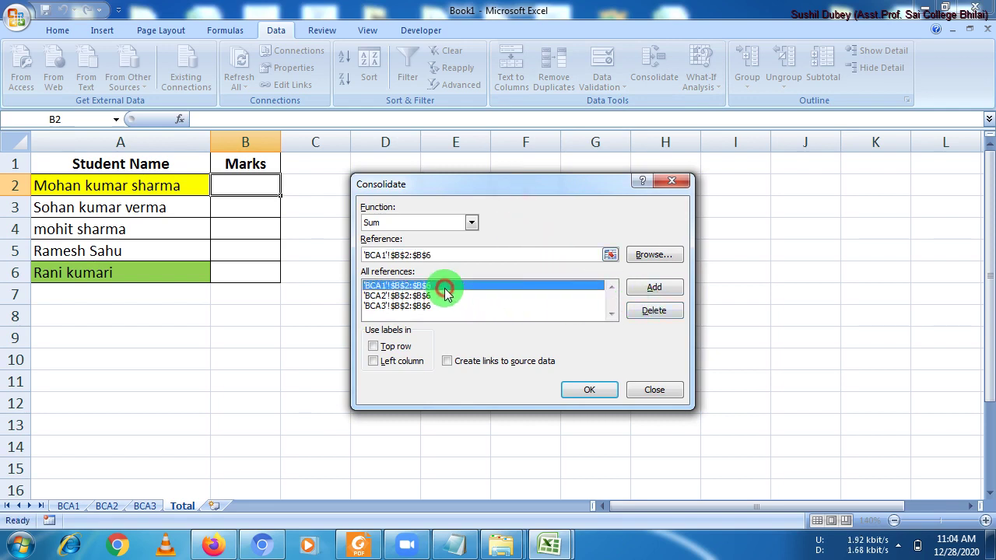
click(651, 310)
click(461, 296)
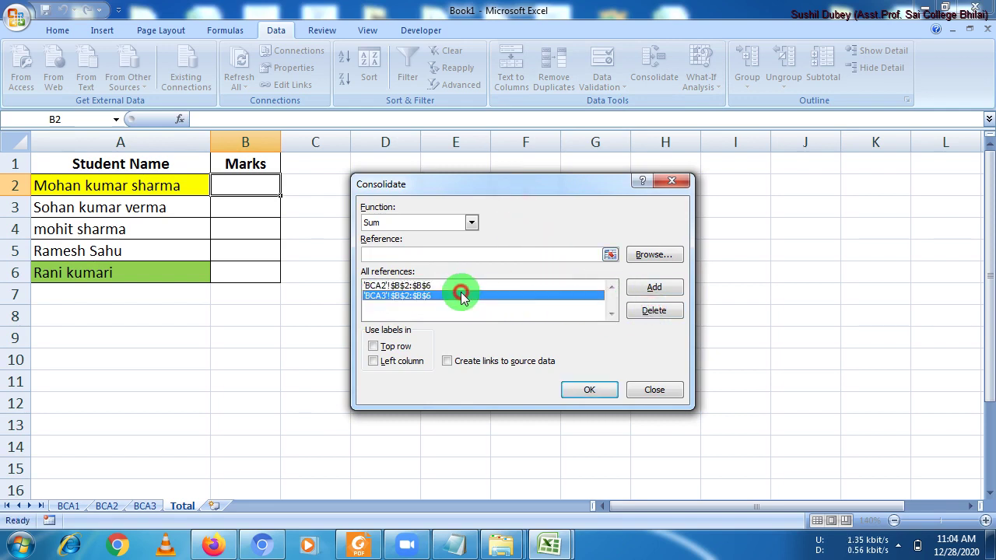
click(654, 310)
click(499, 293)
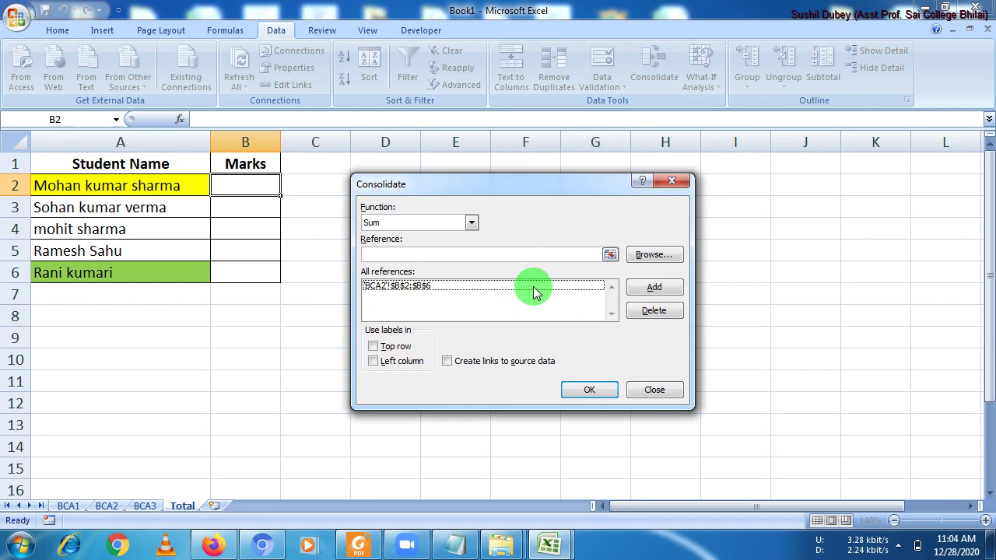
click(536, 287)
click(646, 311)
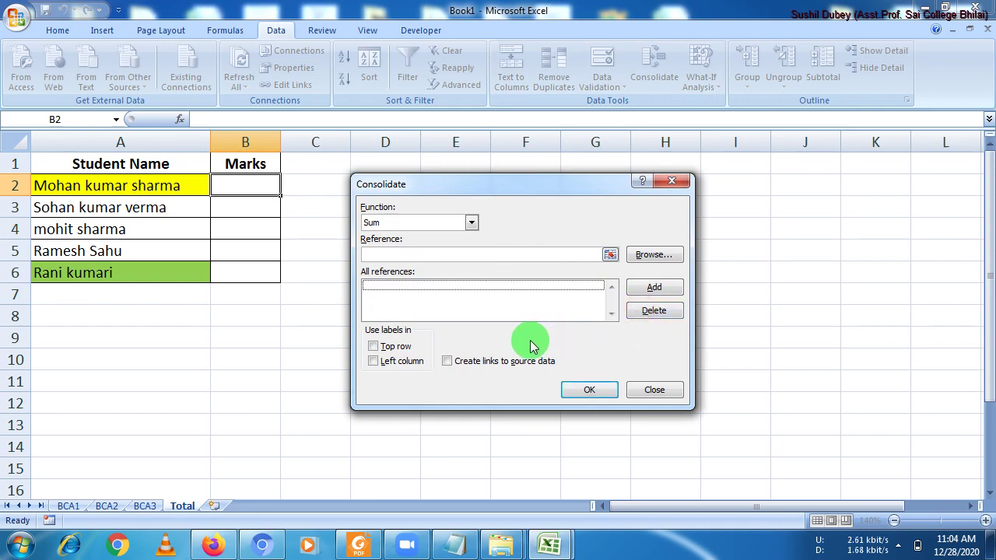
Step: Keep Sum as the Consolidate summary function
drag(457, 198, 494, 205)
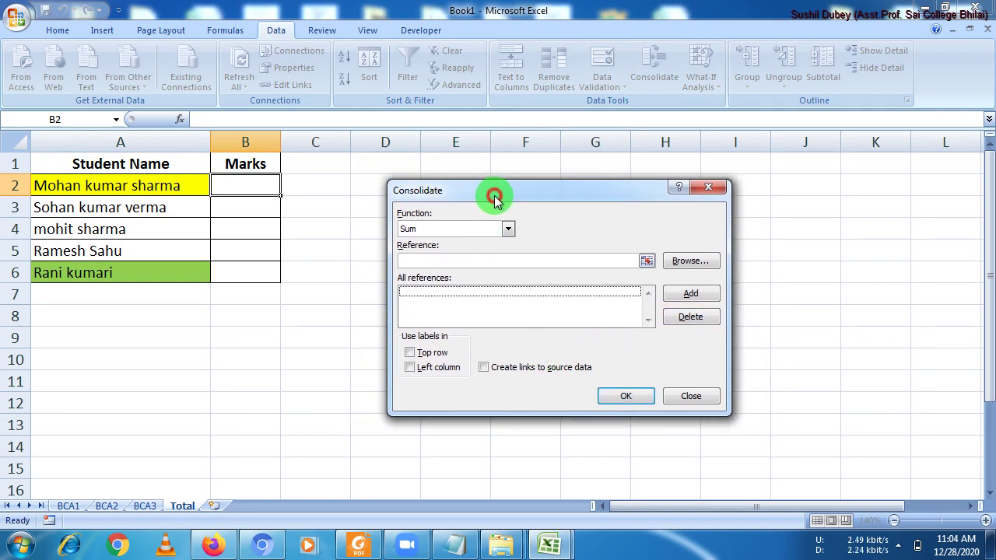
click(467, 230)
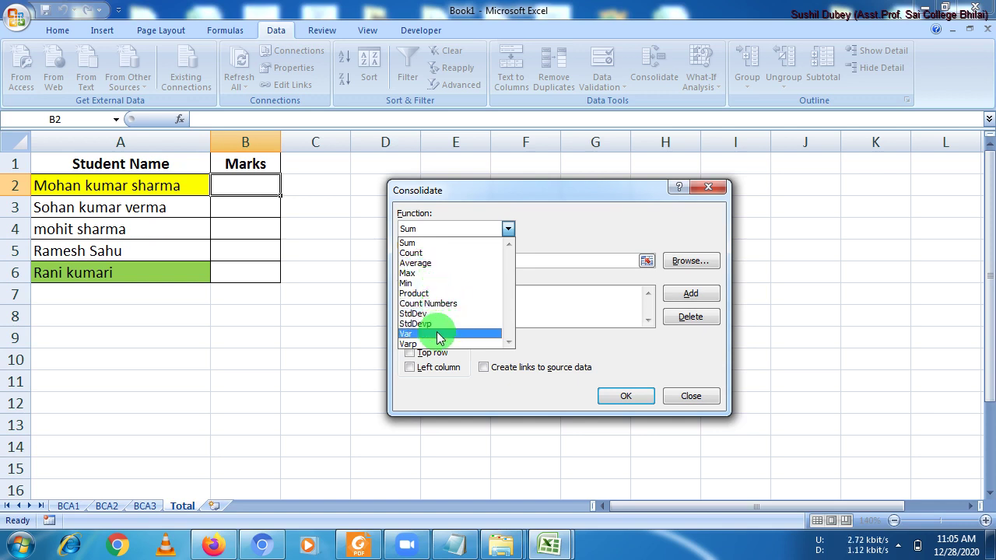
click(414, 243)
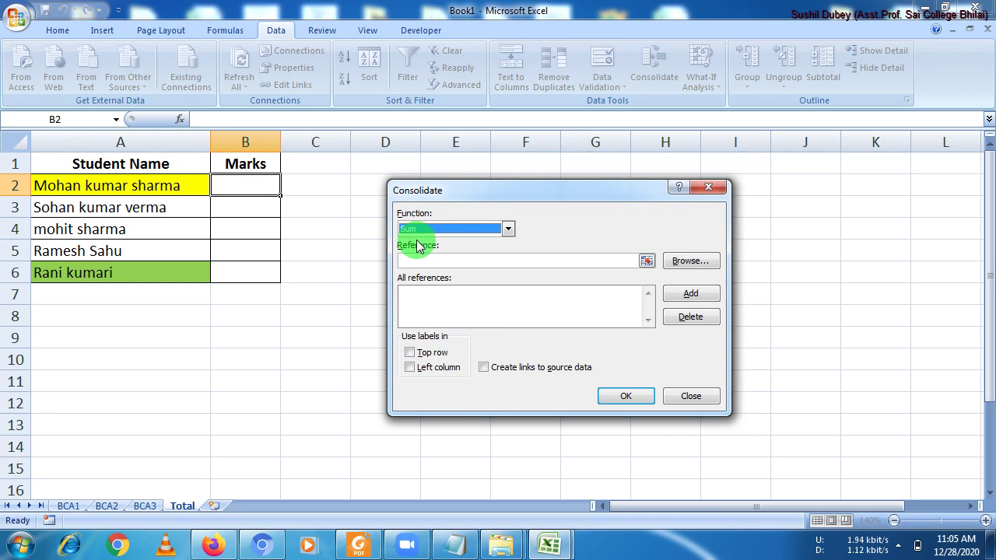
drag(517, 190, 631, 189)
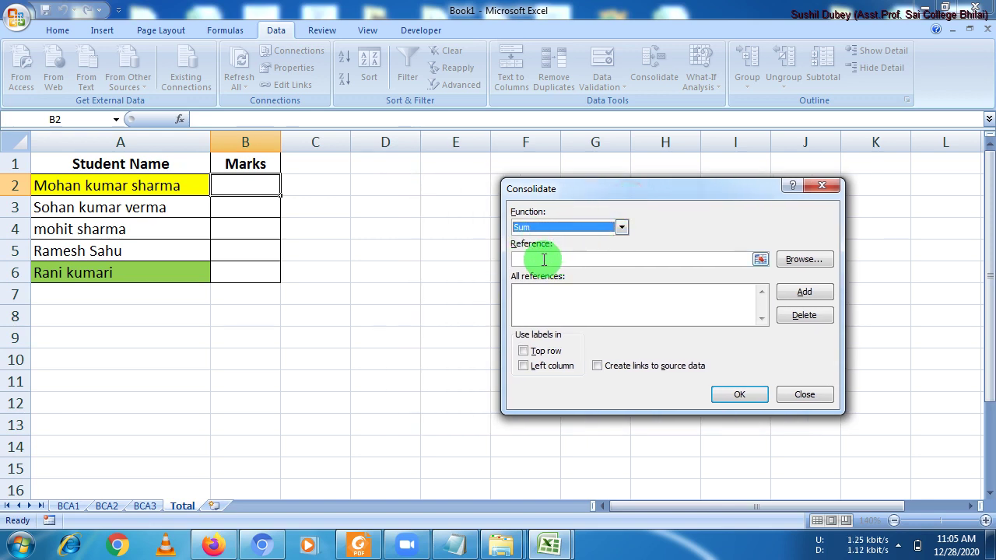
click(542, 260)
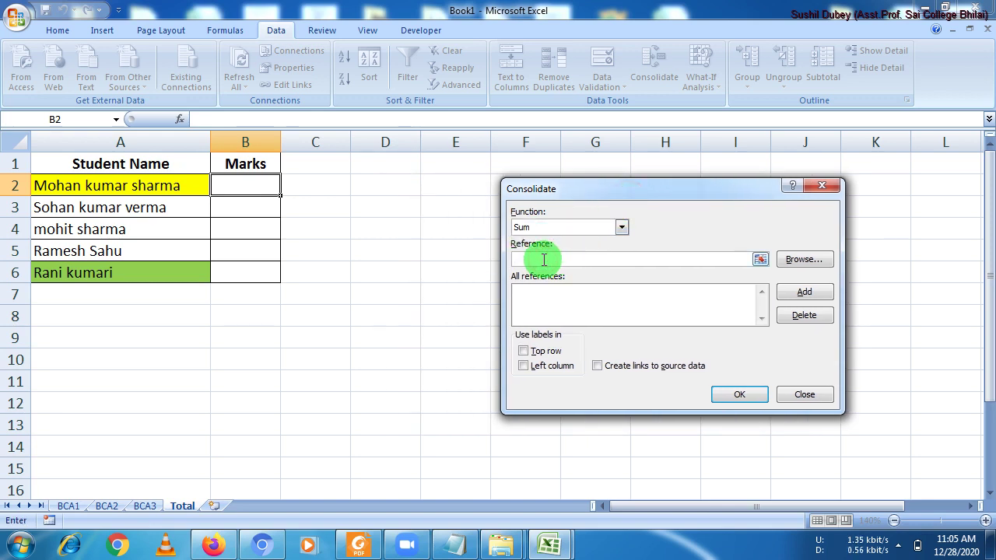
click(534, 260)
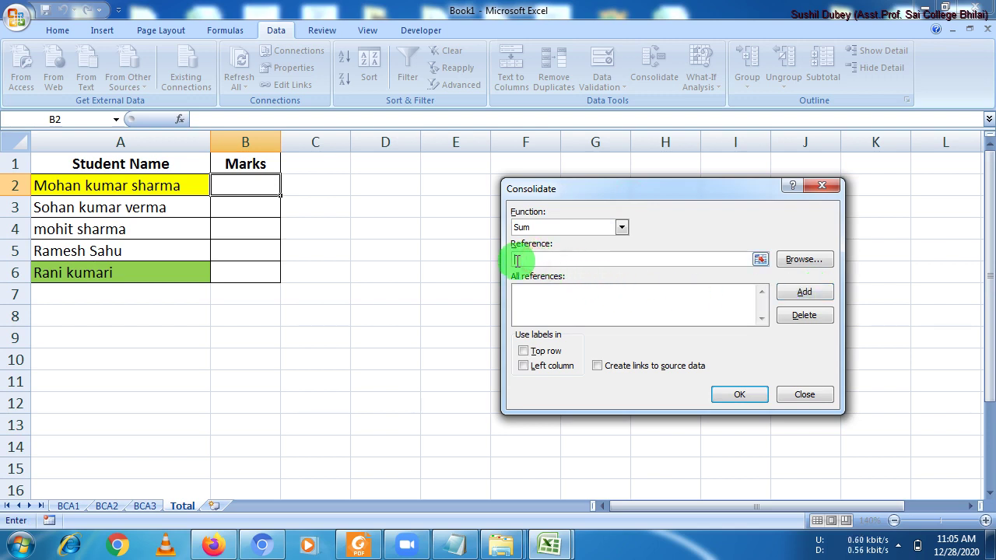
Step: Add B2:B6 from BCA1, BCA2 and BCA3 as consolidation source references
click(67, 507)
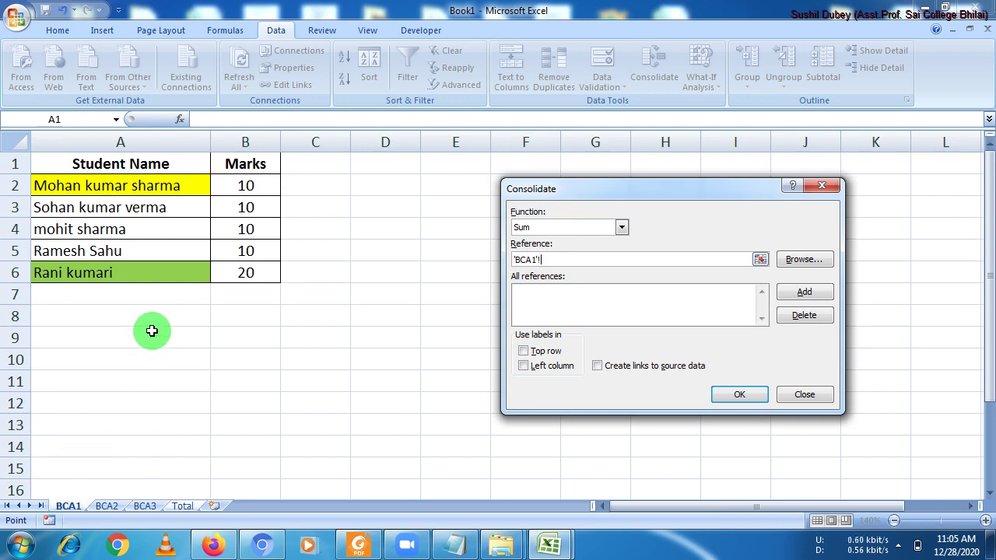
drag(250, 187, 257, 276)
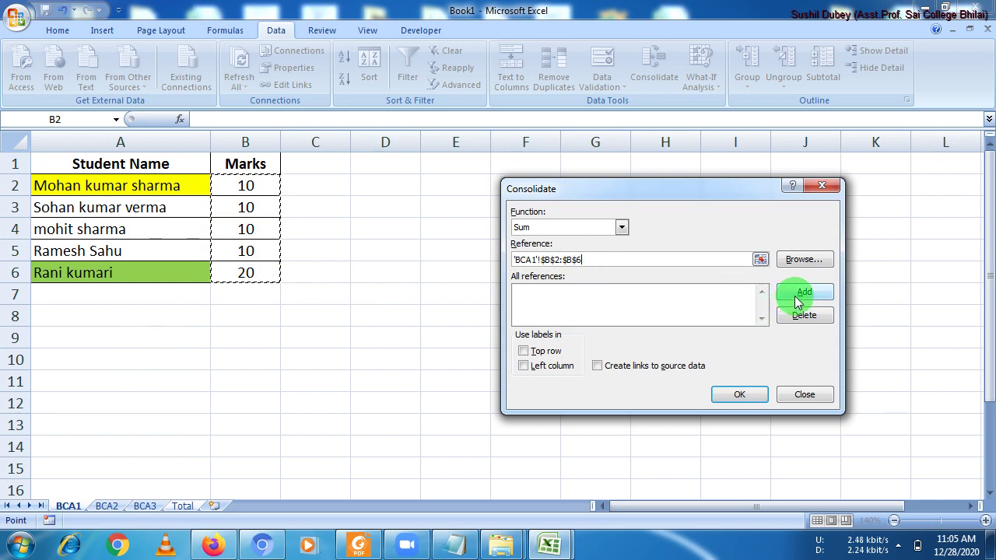
click(800, 295)
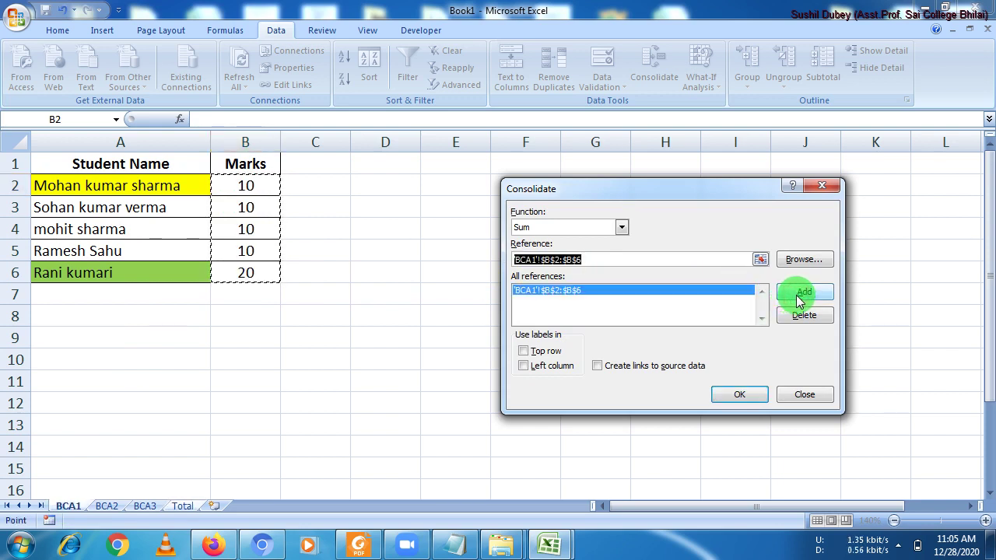
click(113, 506)
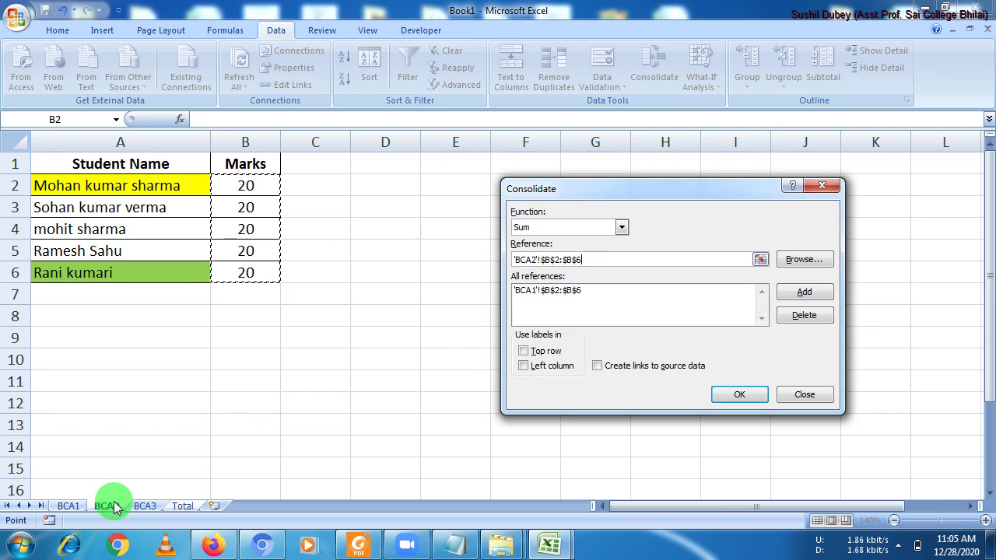
drag(262, 187, 263, 276)
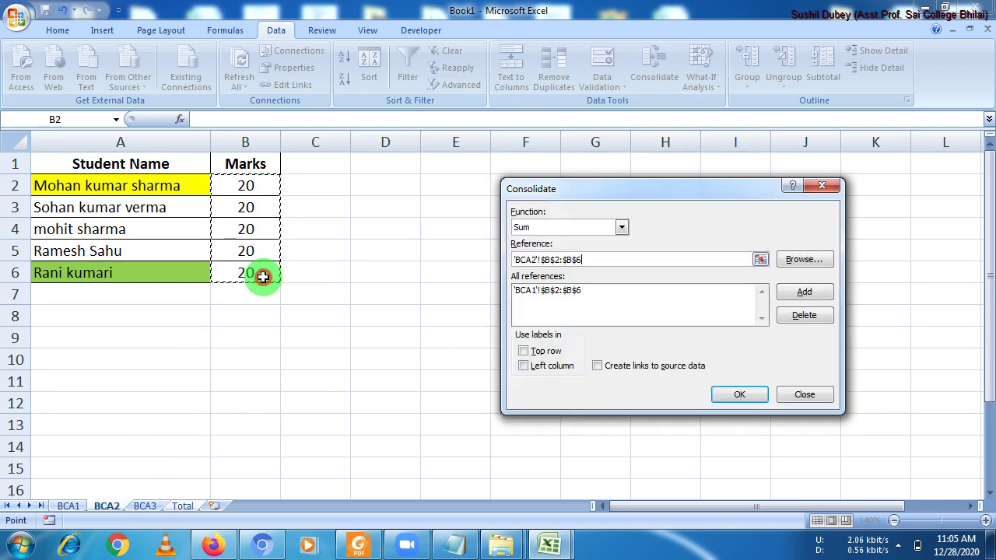
click(788, 293)
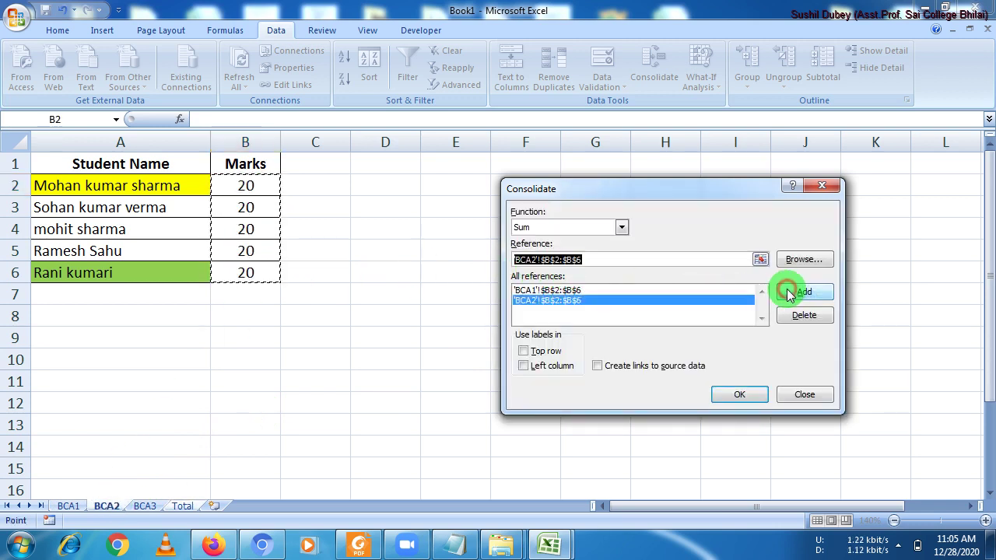
click(149, 506)
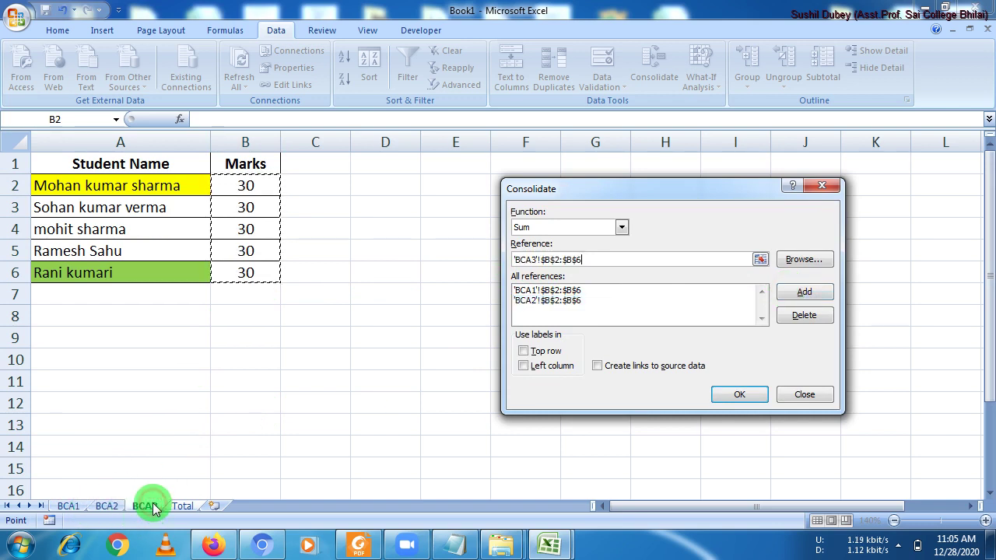
drag(261, 187, 262, 276)
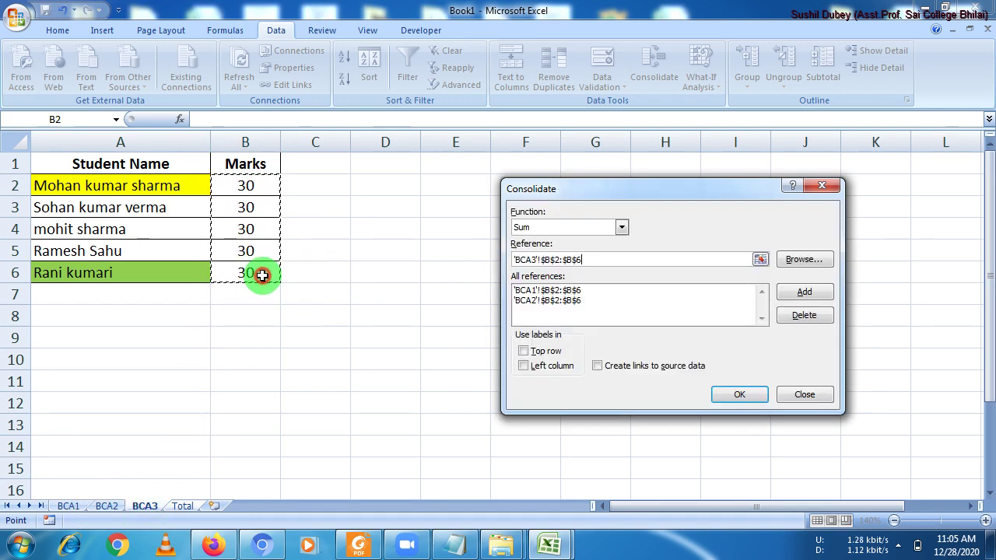
click(804, 294)
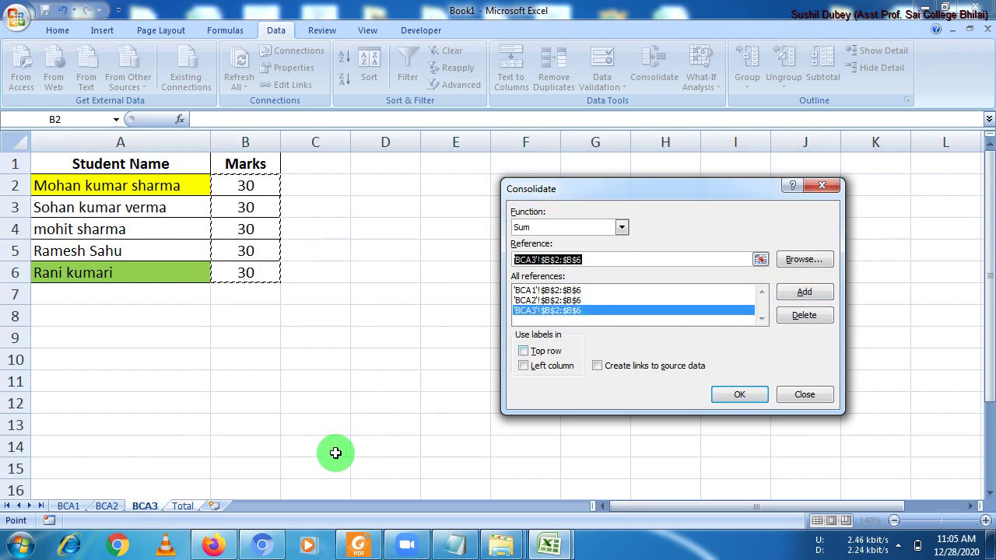
Step: Apply the consolidation and check Marks B2:B6 show 60 and 70
click(741, 395)
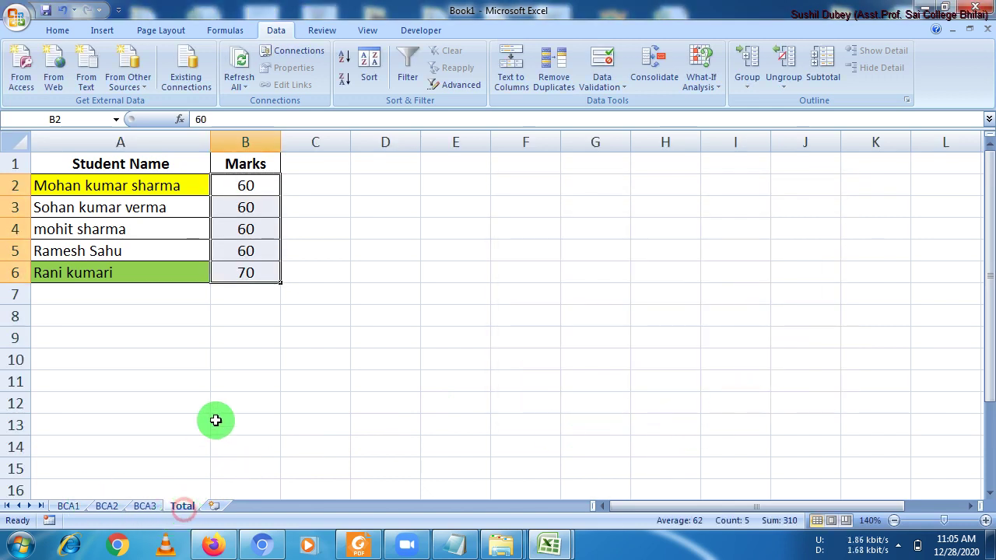
click(249, 189)
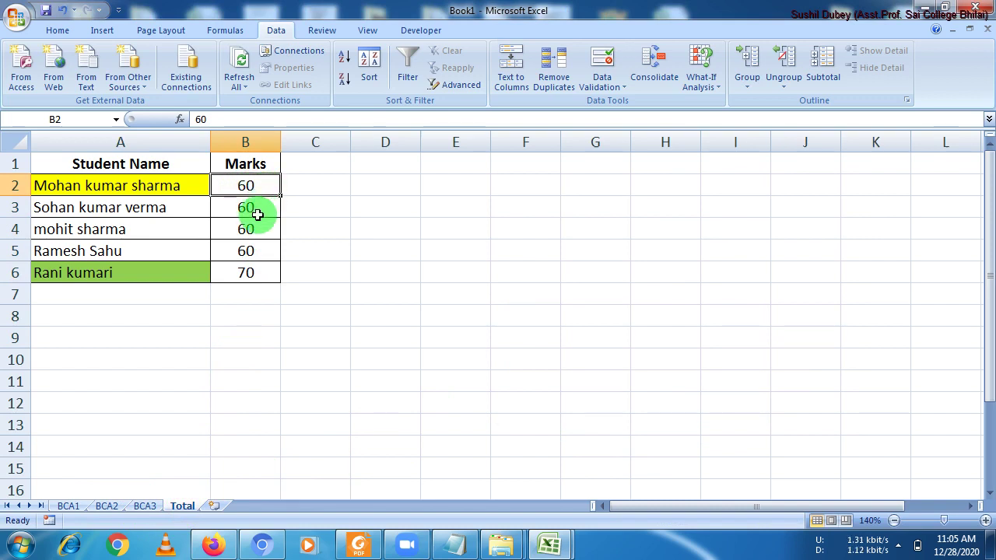
click(256, 209)
click(260, 228)
click(257, 259)
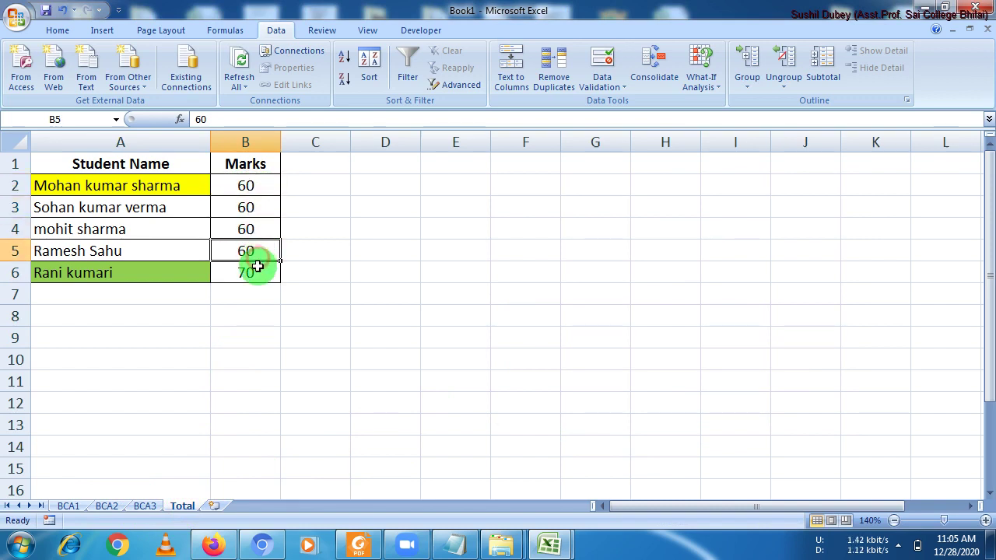
click(256, 275)
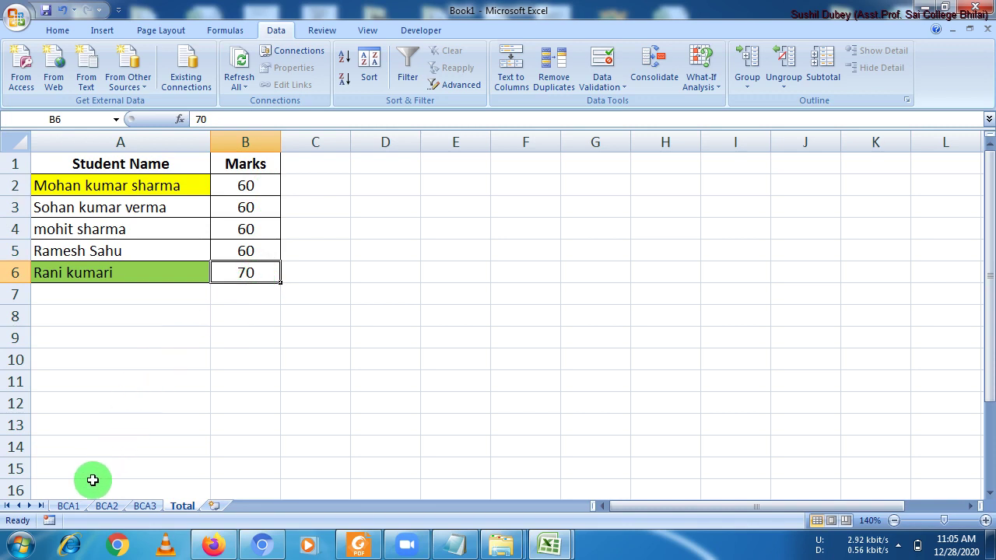
Step: Compare against the BCA1, BCA2 and BCA3 sheets, then return to Total
click(68, 506)
click(246, 272)
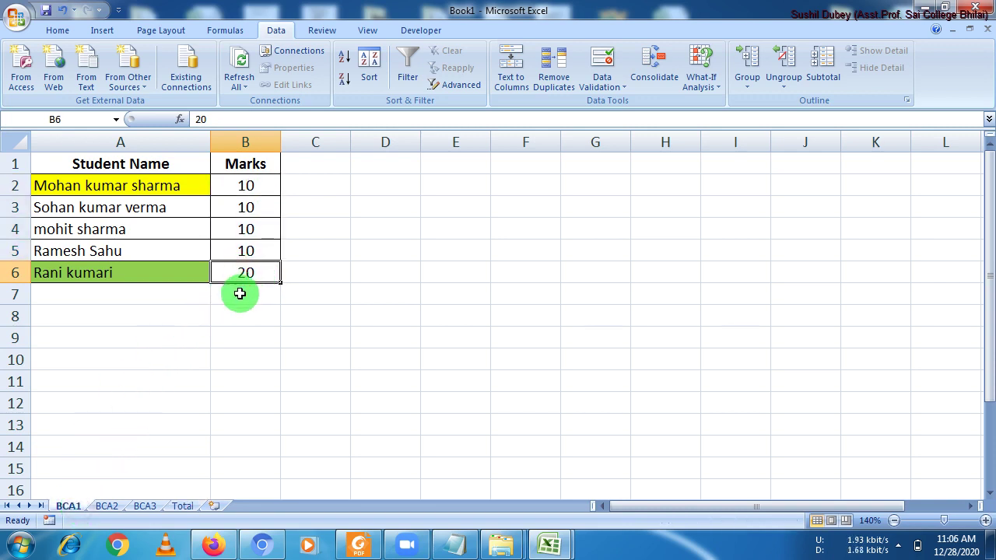
click(70, 508)
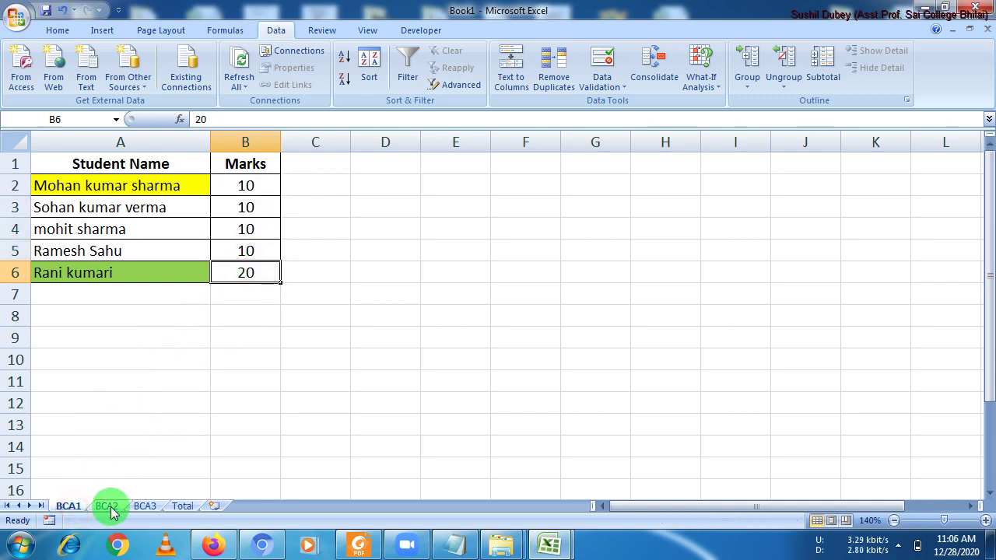
click(109, 508)
click(141, 506)
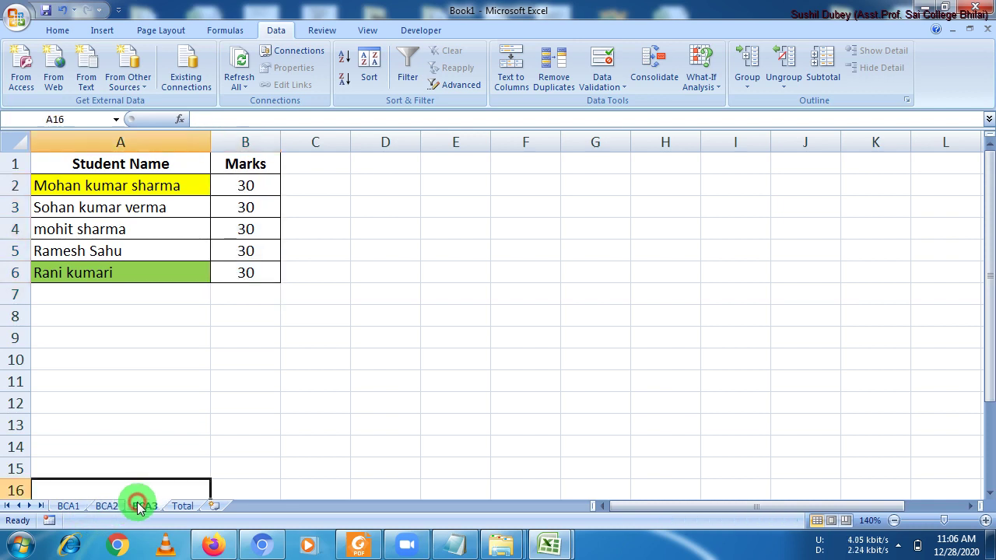
click(183, 508)
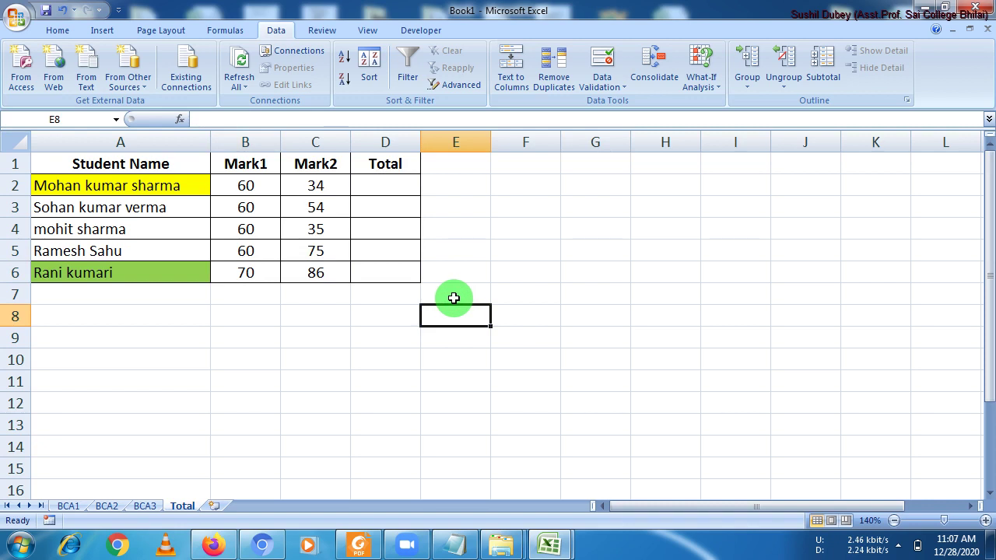
click(719, 92)
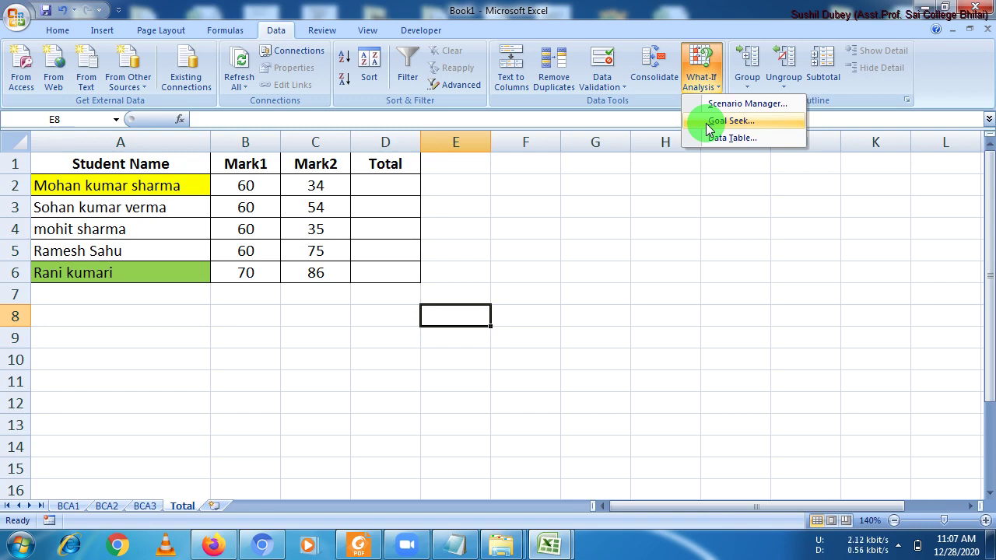
click(672, 153)
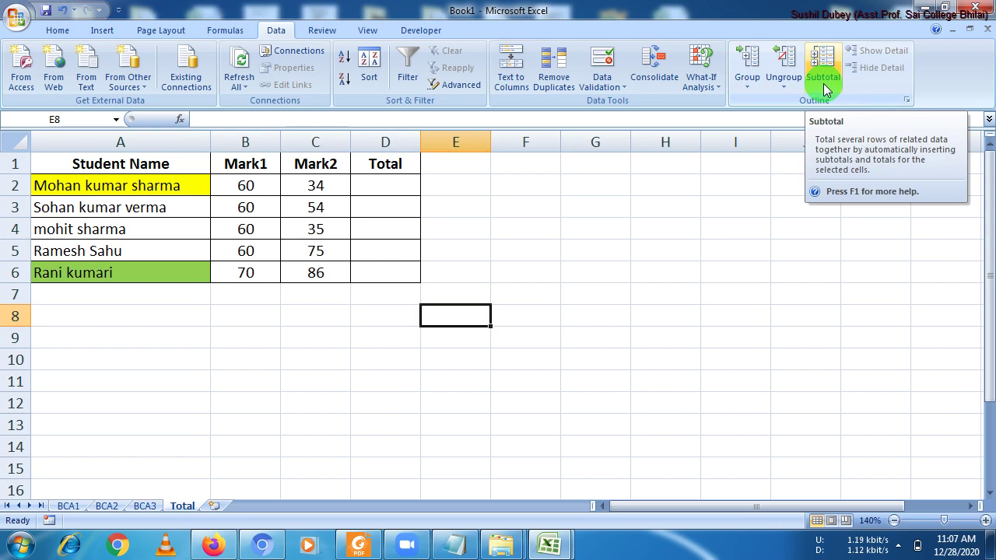
click(708, 86)
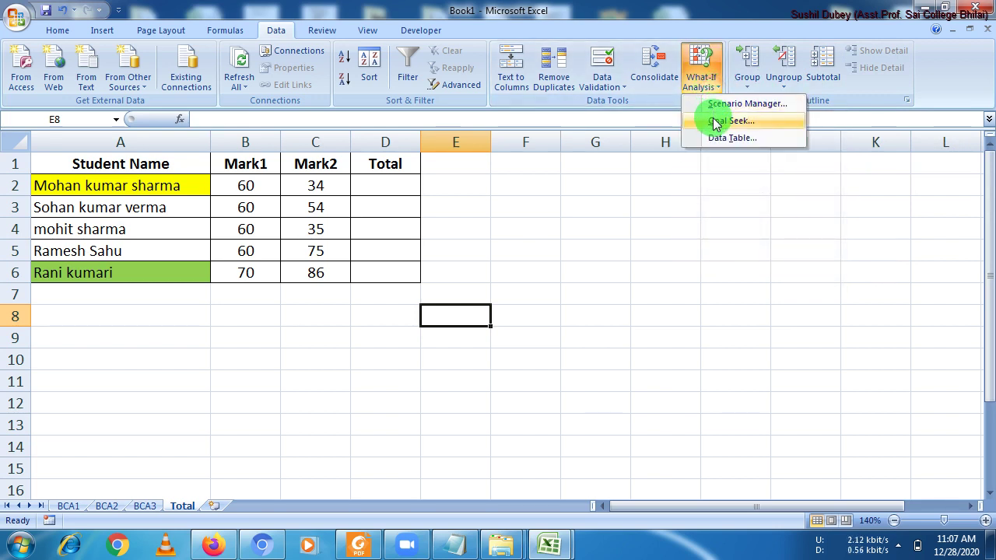
click(595, 226)
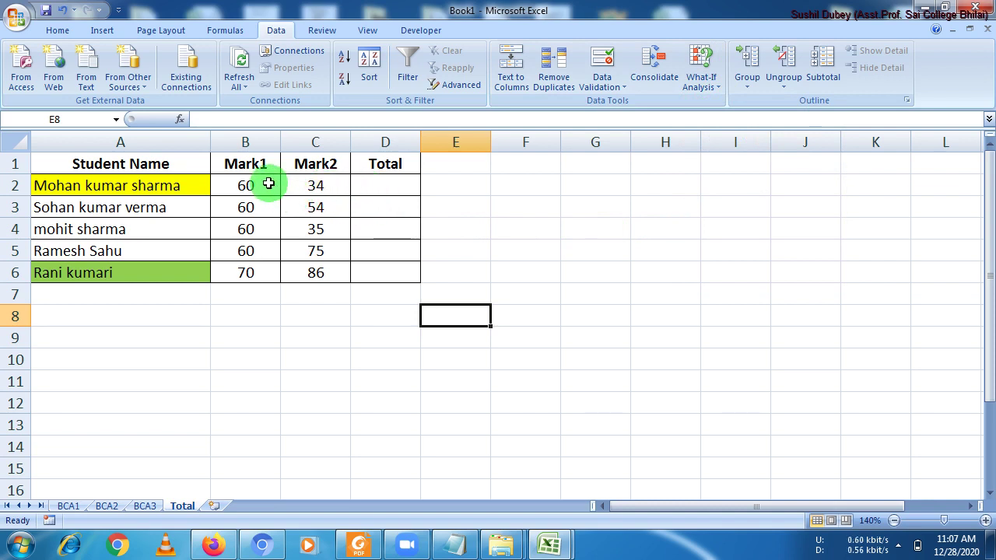
drag(268, 184, 344, 187)
click(389, 185)
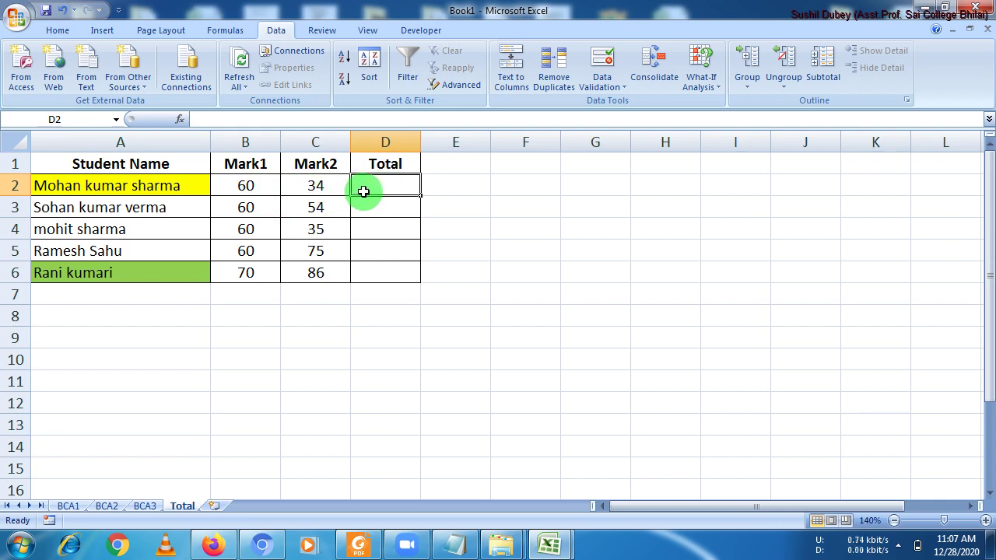
Step: Enter =SUM(B2,C2) in D2 and fill it down to D6
text(=)
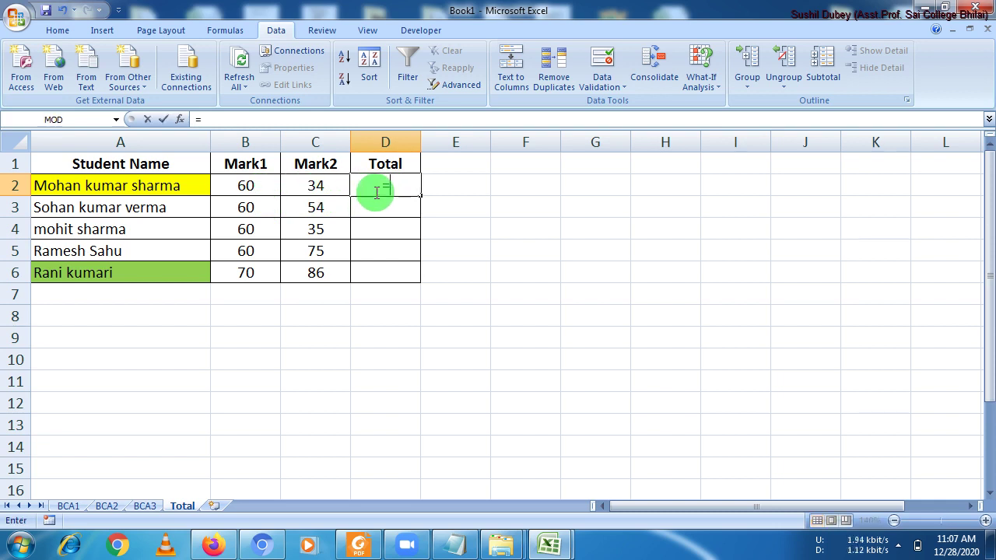
text(sum()
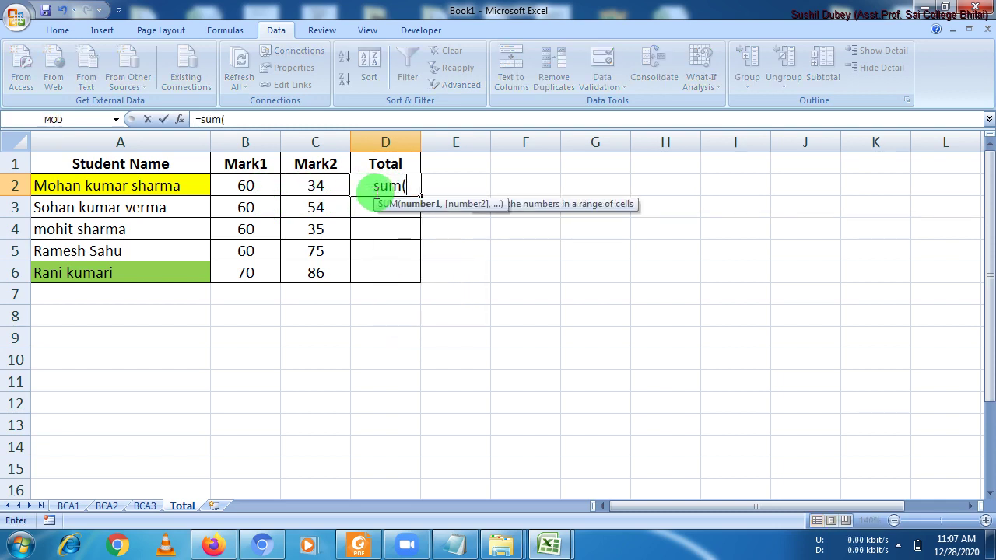
click(274, 184)
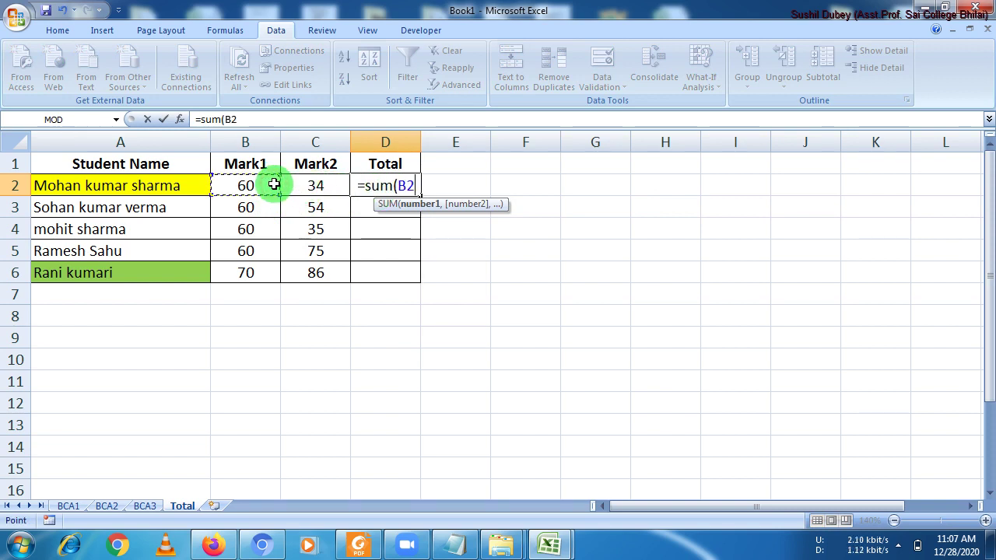
text(,)
click(308, 183)
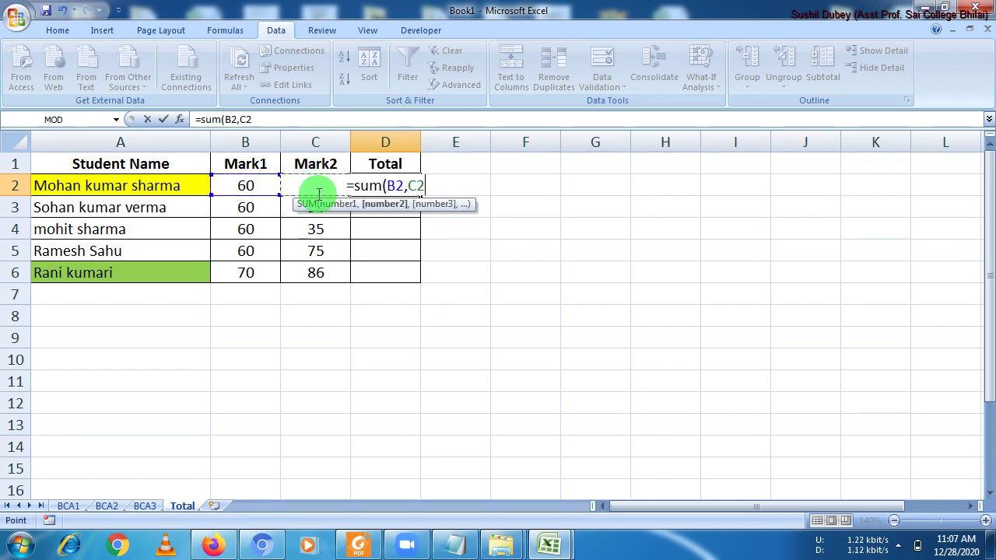
key(Return)
click(402, 179)
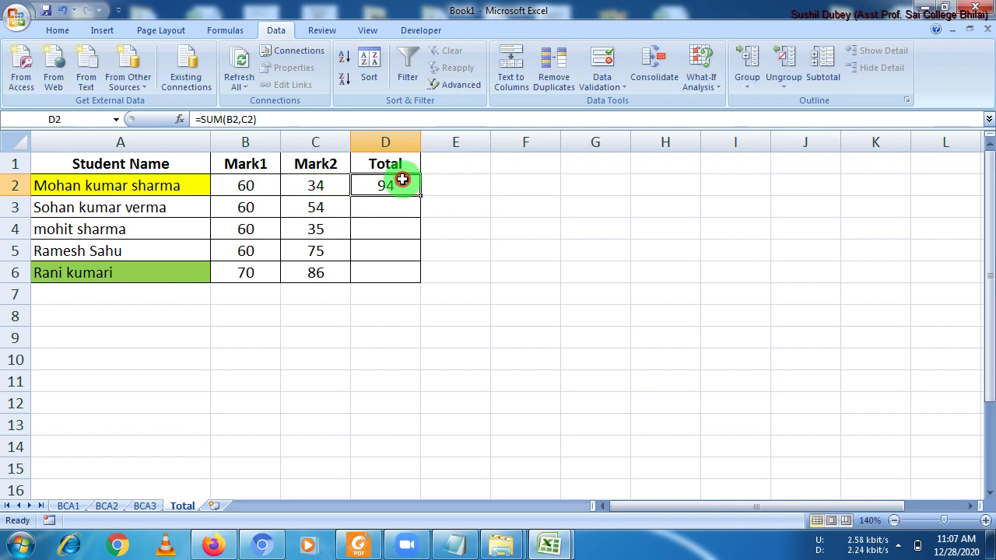
drag(420, 195, 424, 279)
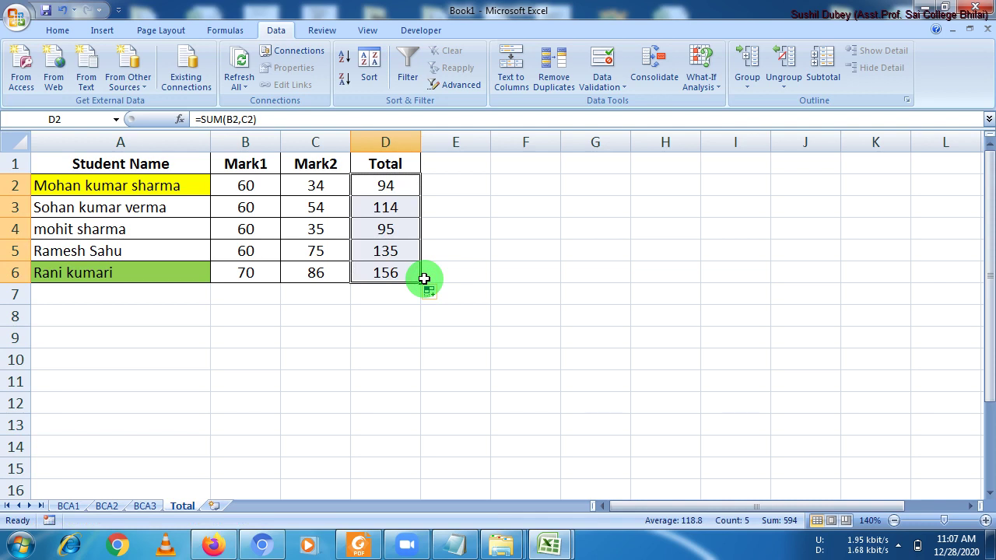
click(411, 315)
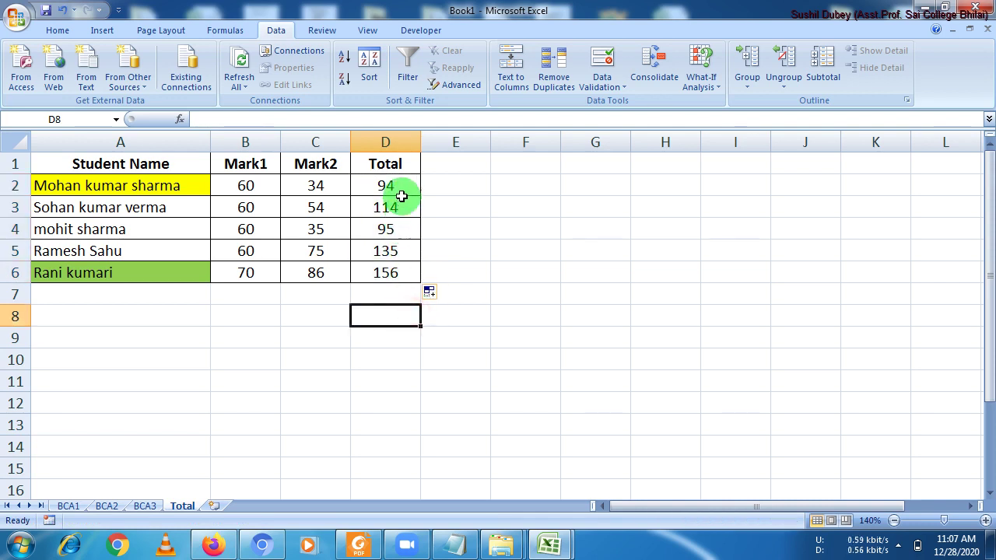
Step: Review the totals 94, 114, 95, 135 and 156 against each row's marks
drag(394, 190, 403, 269)
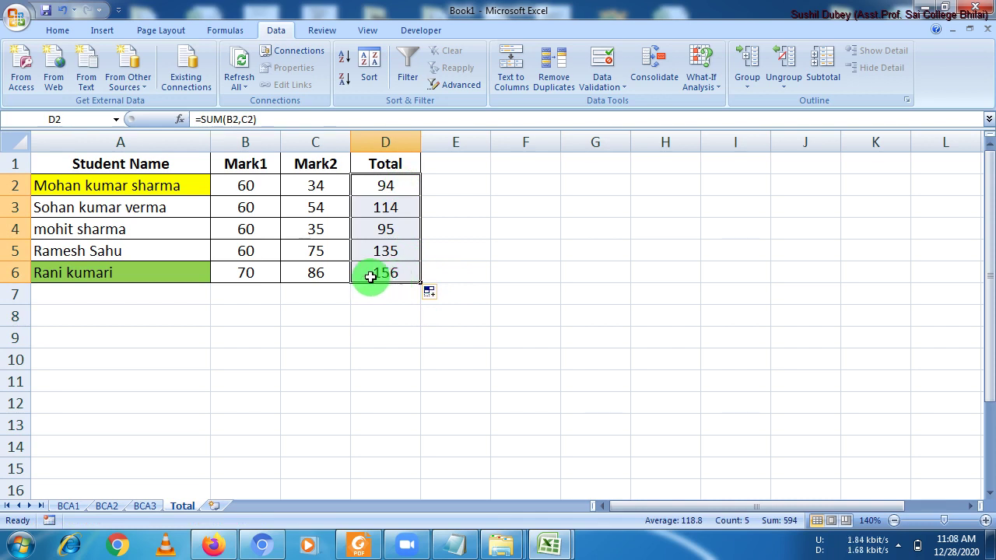
drag(264, 193, 371, 176)
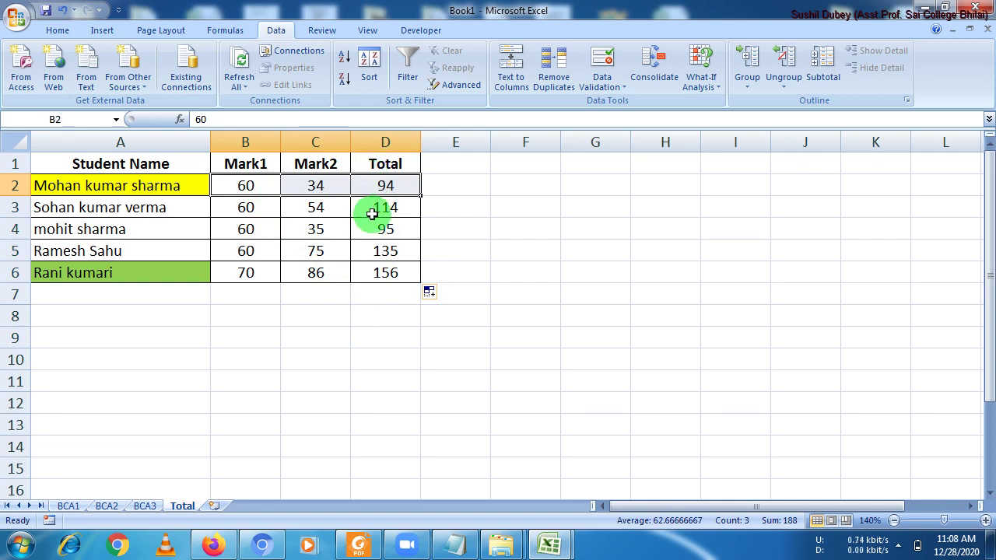
click(372, 209)
click(374, 185)
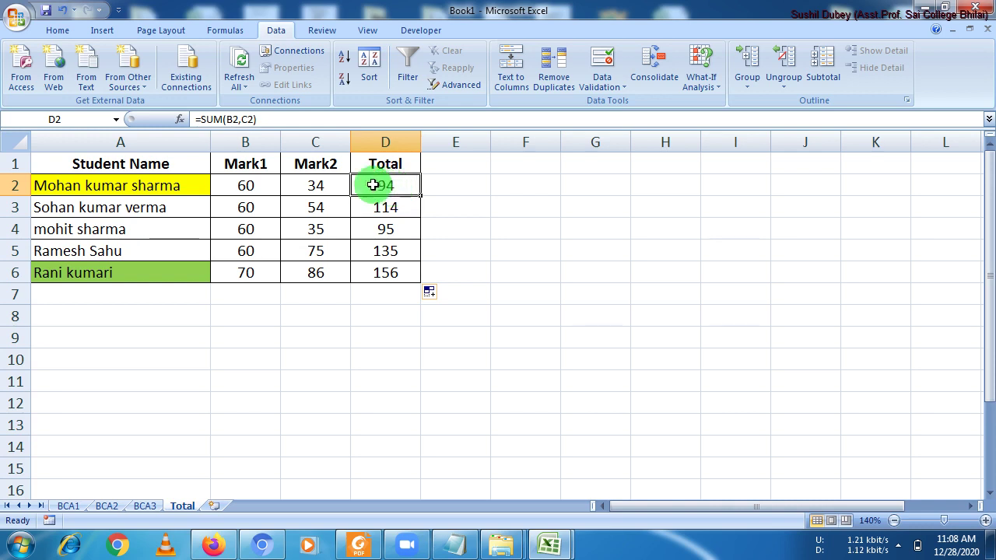
click(315, 187)
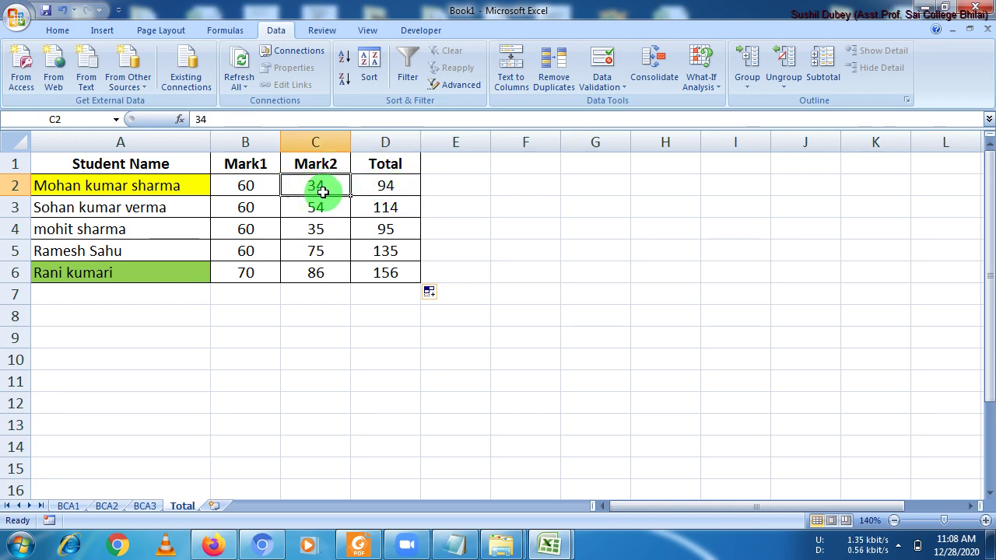
Step: Cancel the stray edit so C2 keeps 34, and put a placeholder in D8
text(?)
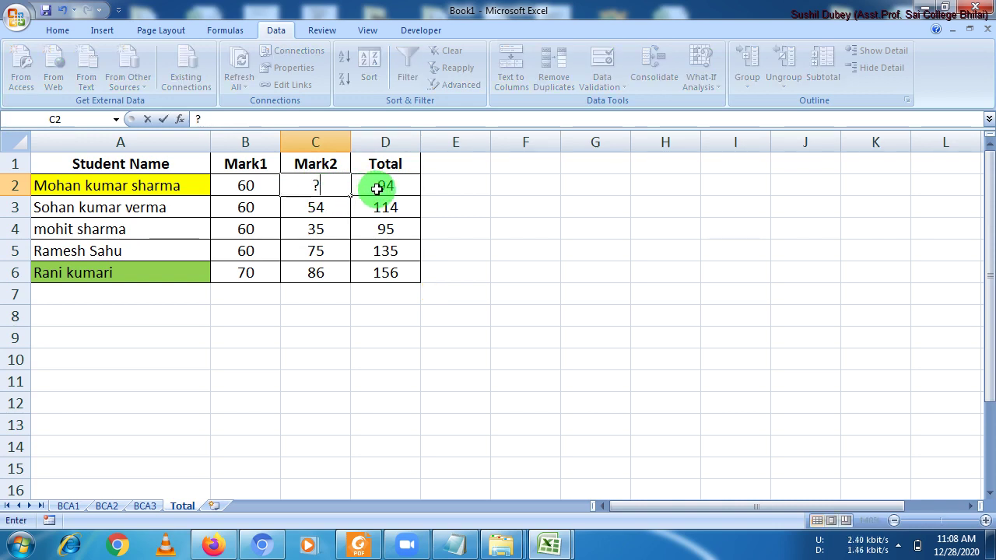
key(Escape)
click(366, 321)
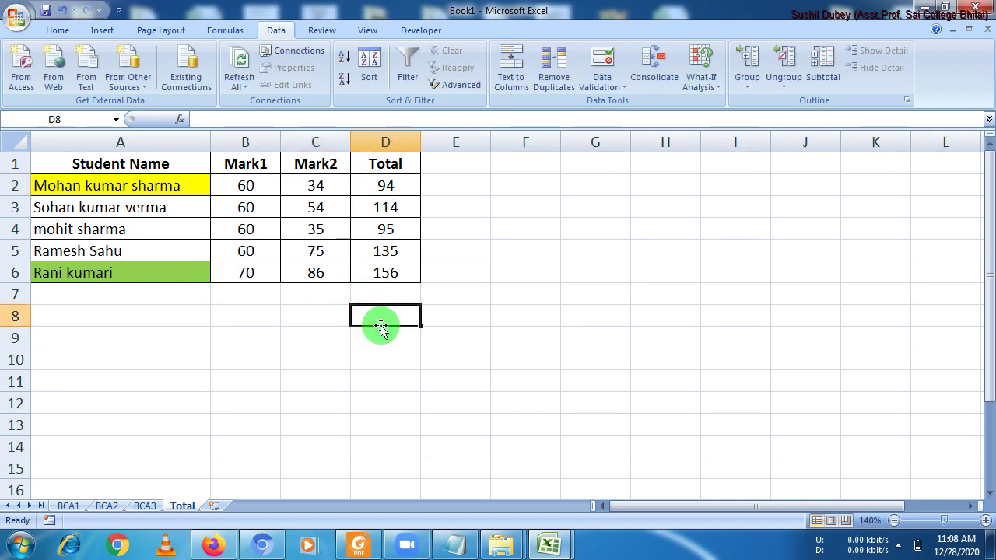
text(?)
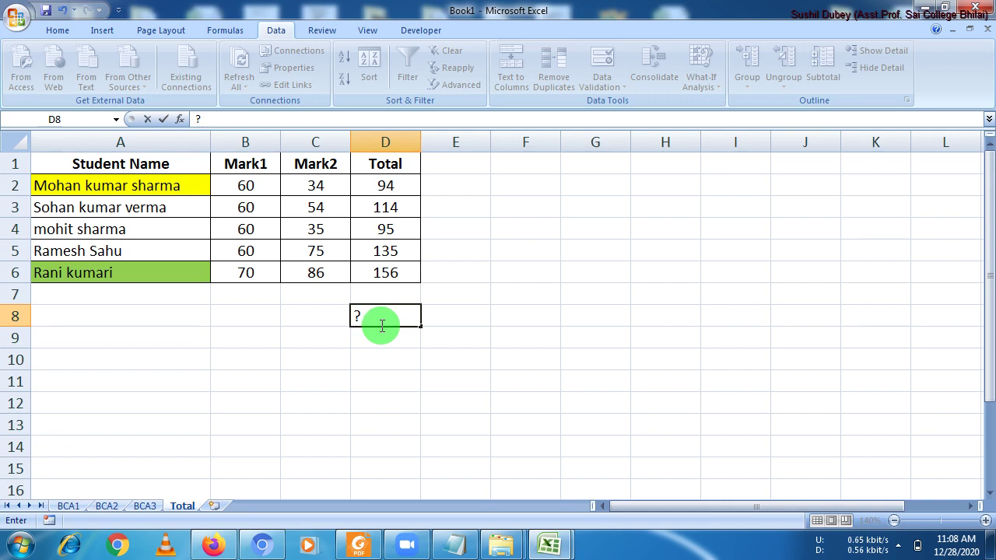
key(Left)
key(Left)
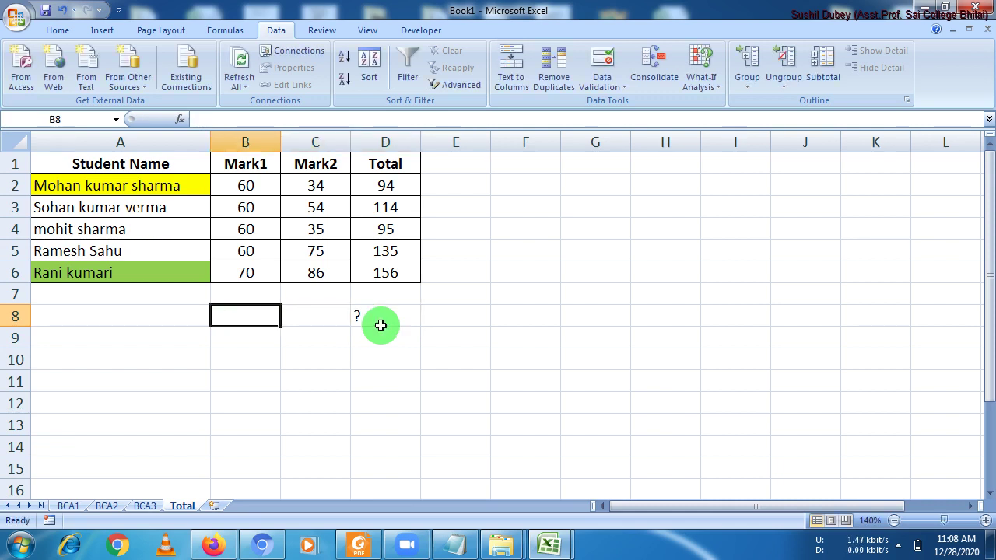
Step: Label B8 as i/p and enter the target value 100 in D8
text(i/p)
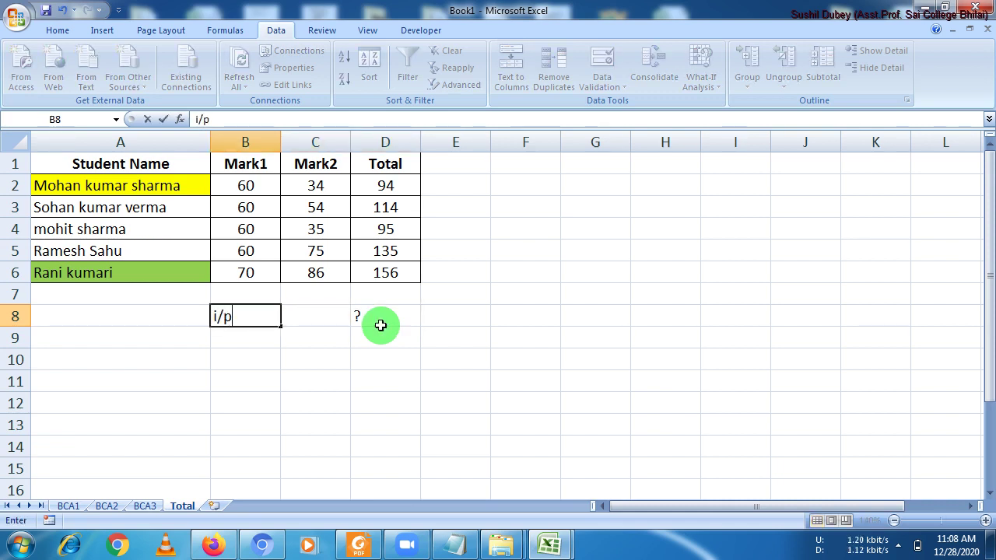
key(Right)
key(Right)
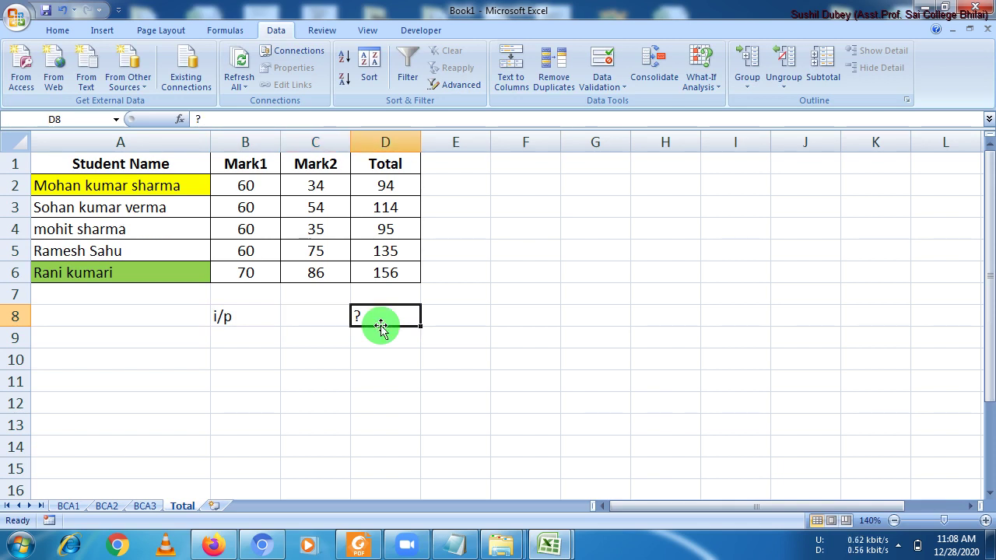
text(100)
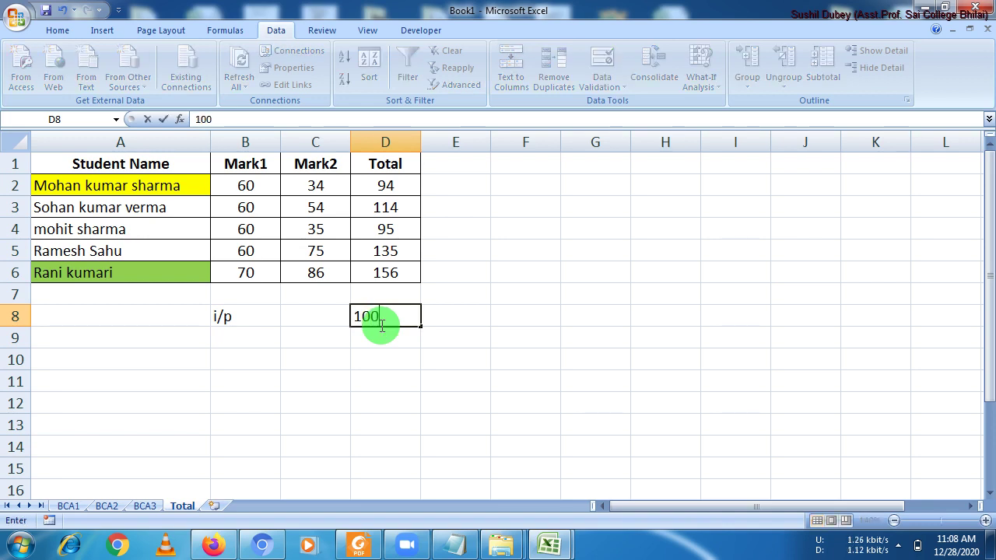
key(Left)
key(Left)
key(Left)
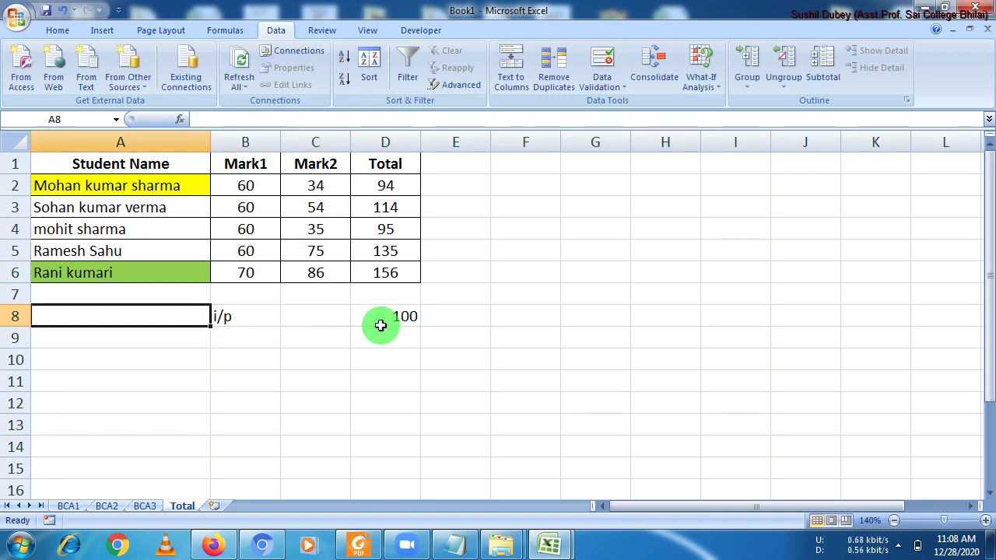
key(Right)
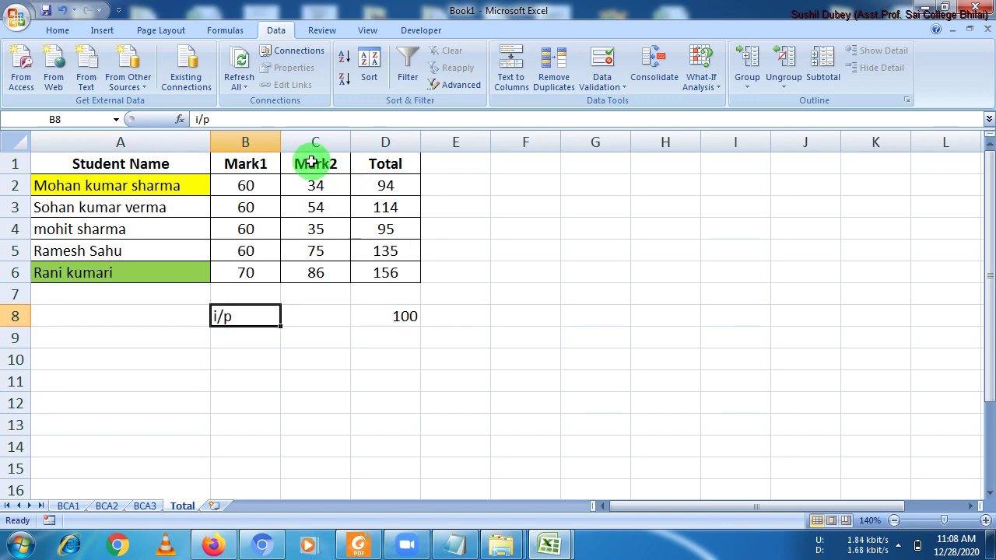
drag(260, 185, 359, 186)
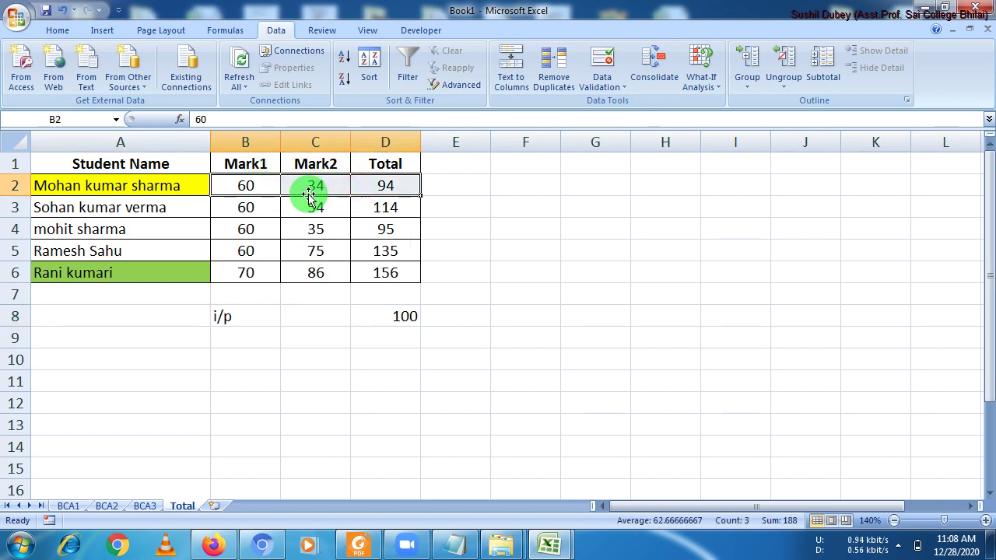
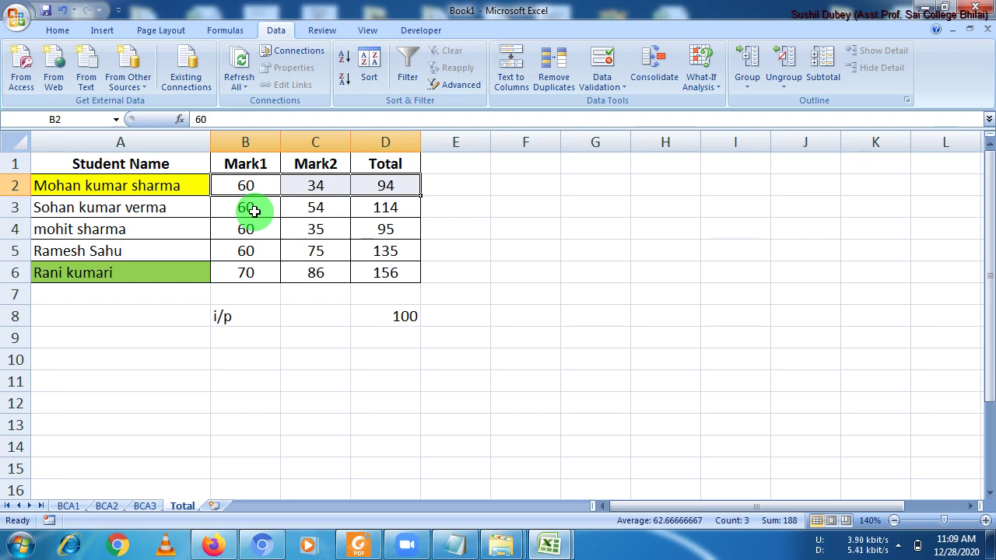
Step: Check the Total formula in D2 and Mark2 in C2, then select D2
click(395, 183)
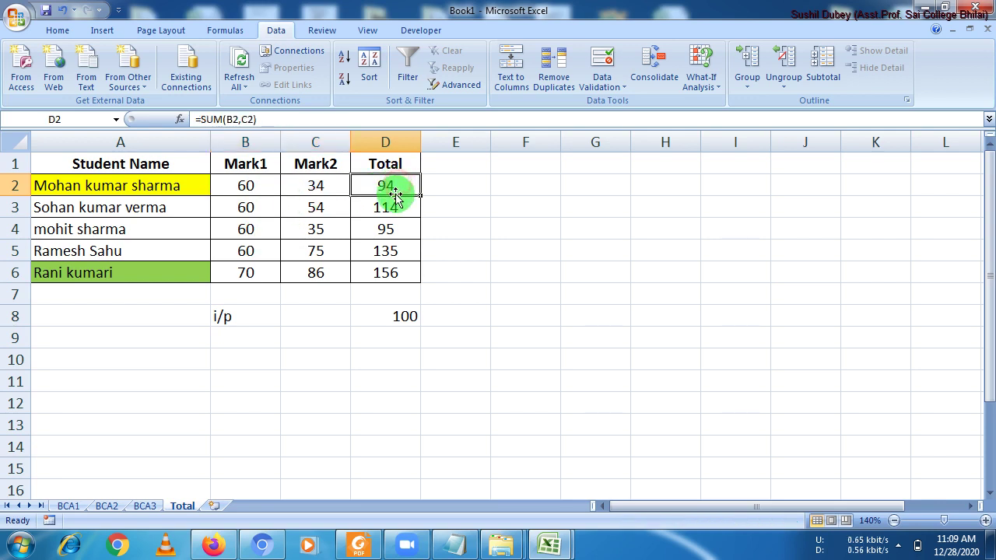
click(313, 184)
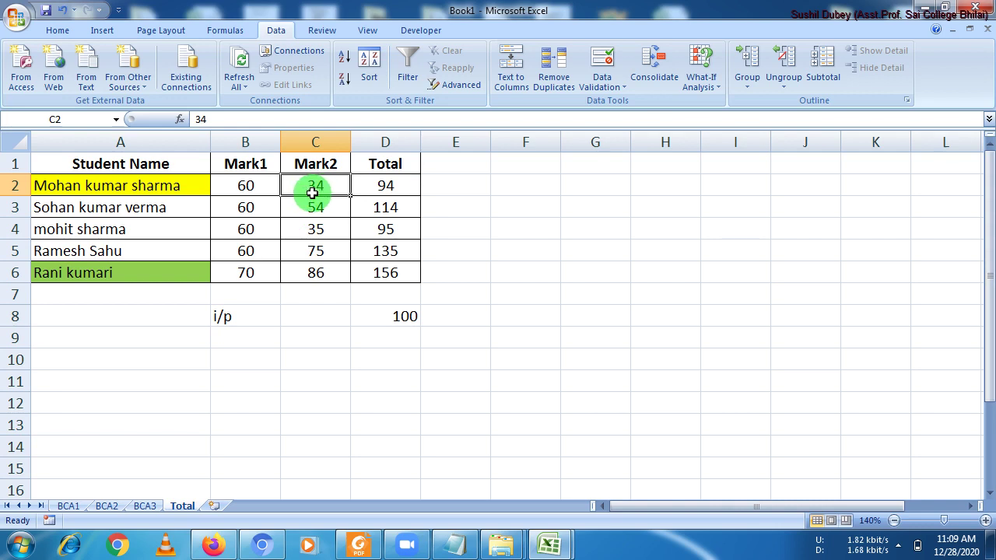
click(389, 186)
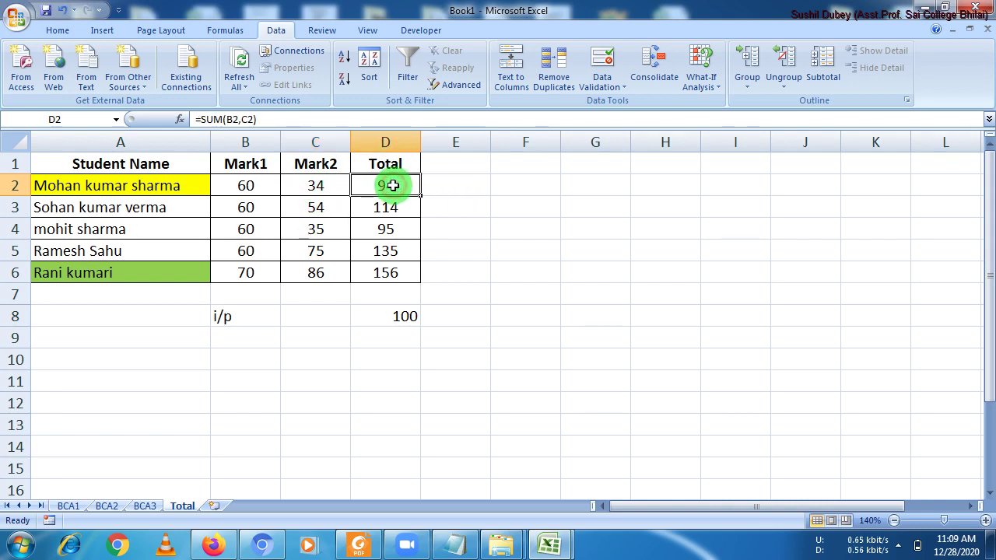
click(337, 186)
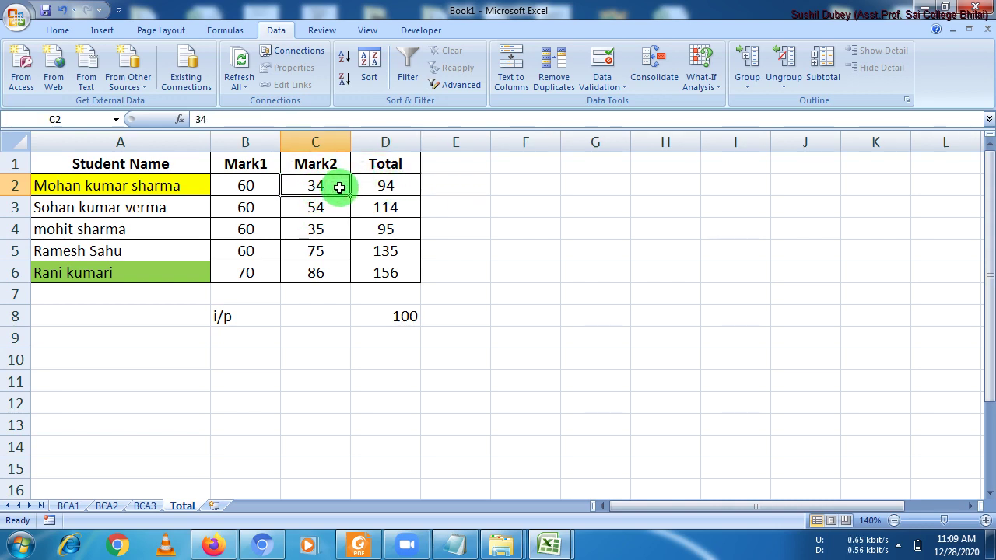
click(371, 187)
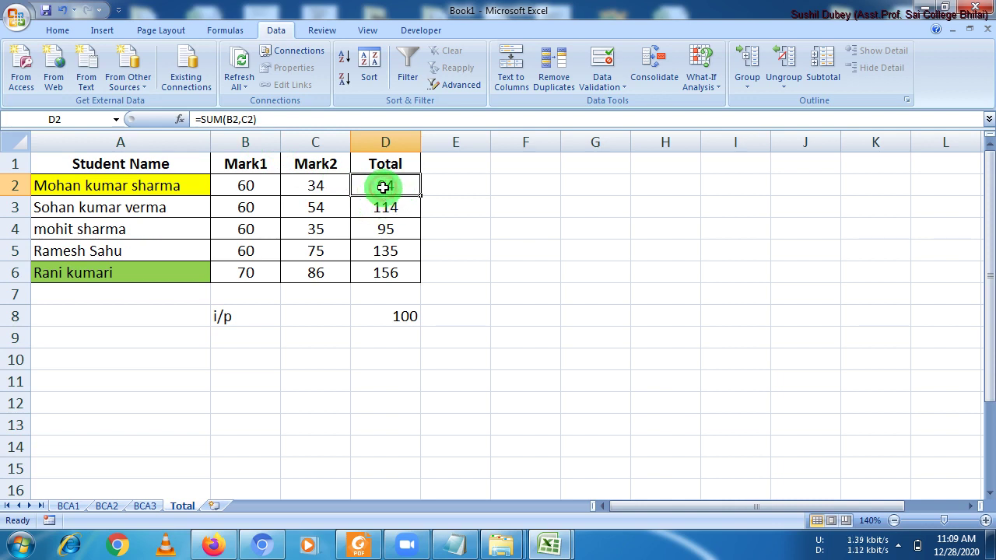
Step: Goal-seek D2 to a value of 100 by changing C2
click(276, 30)
click(704, 82)
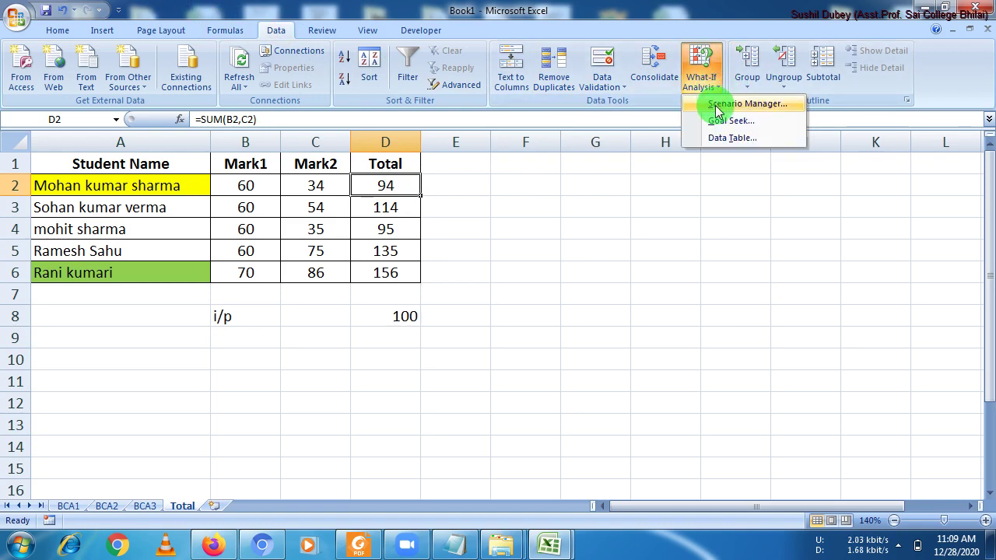
click(722, 124)
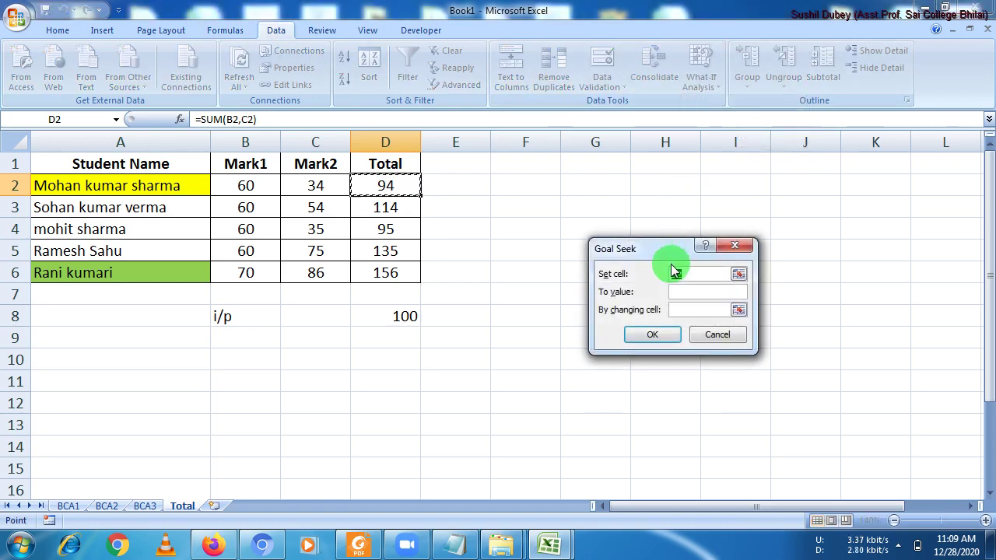
mouse_move(668, 251)
mouse_down()
mouse_move(675, 176)
mouse_move(562, 202)
mouse_up()
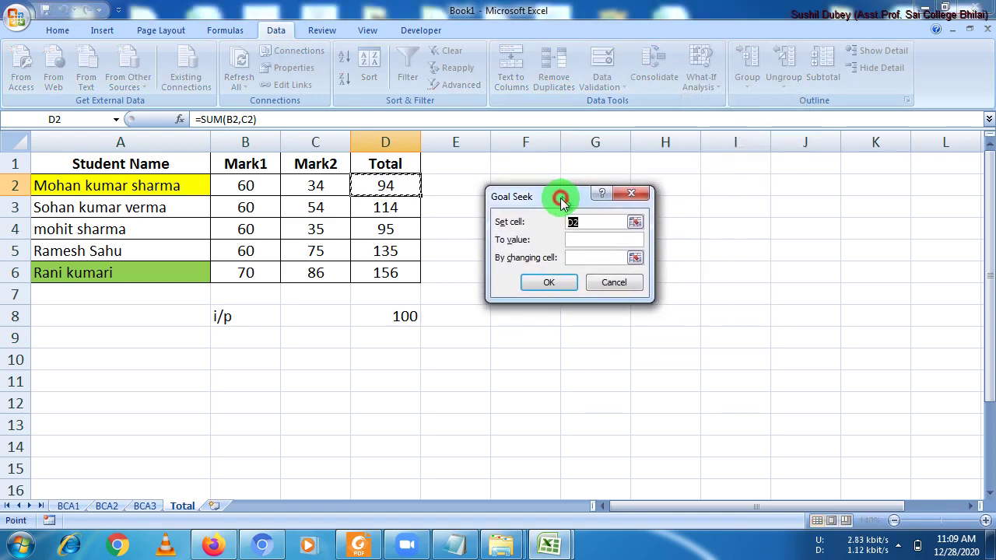
click(574, 240)
text(100)
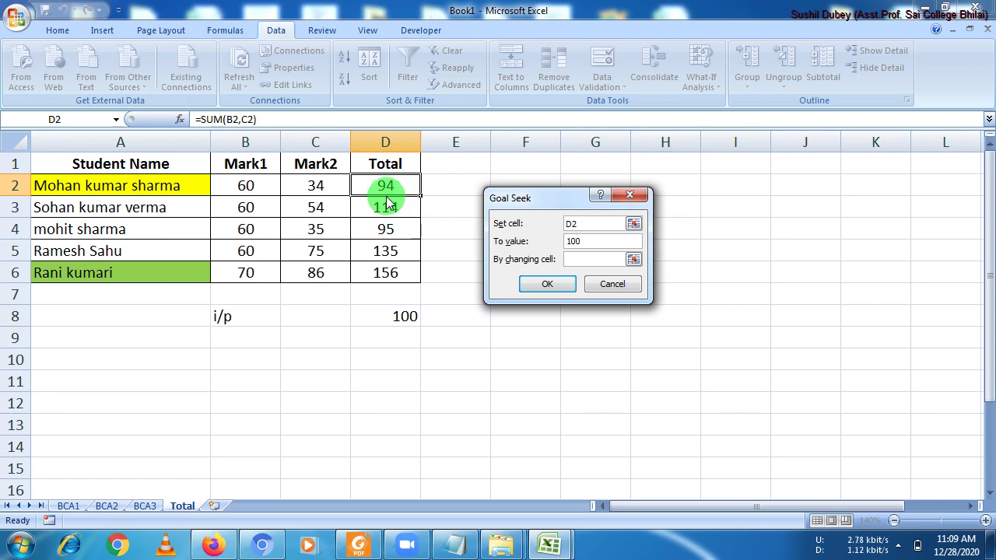
click(593, 263)
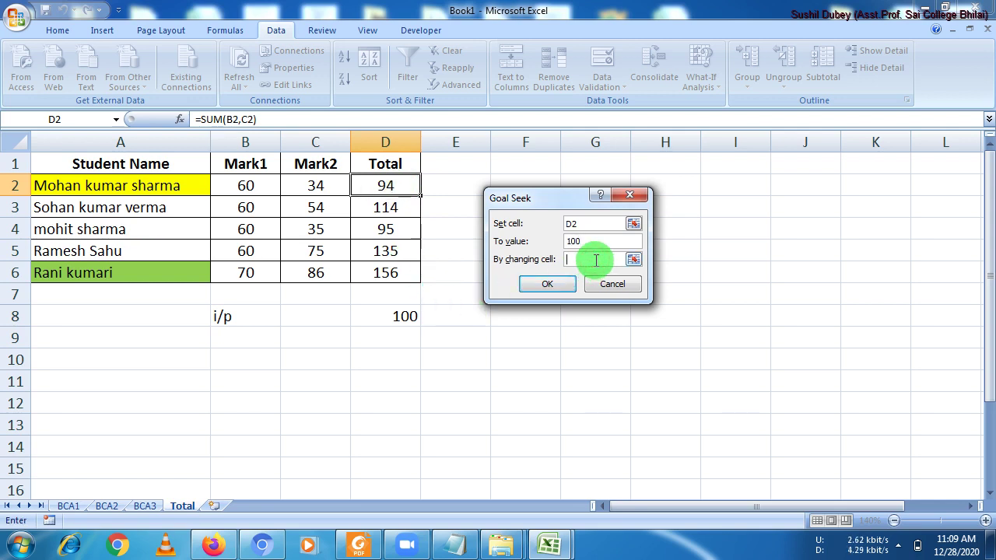
click(322, 187)
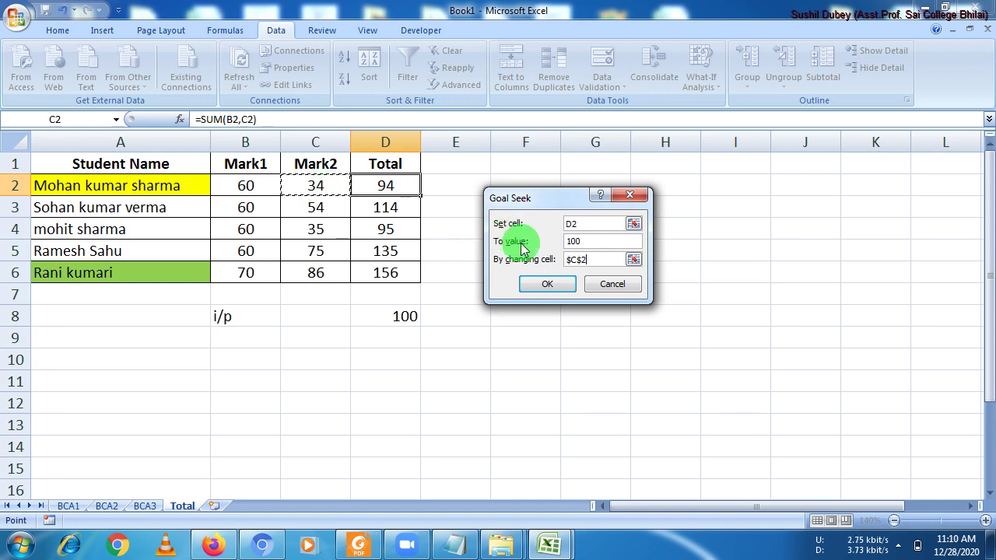
double_click(586, 241)
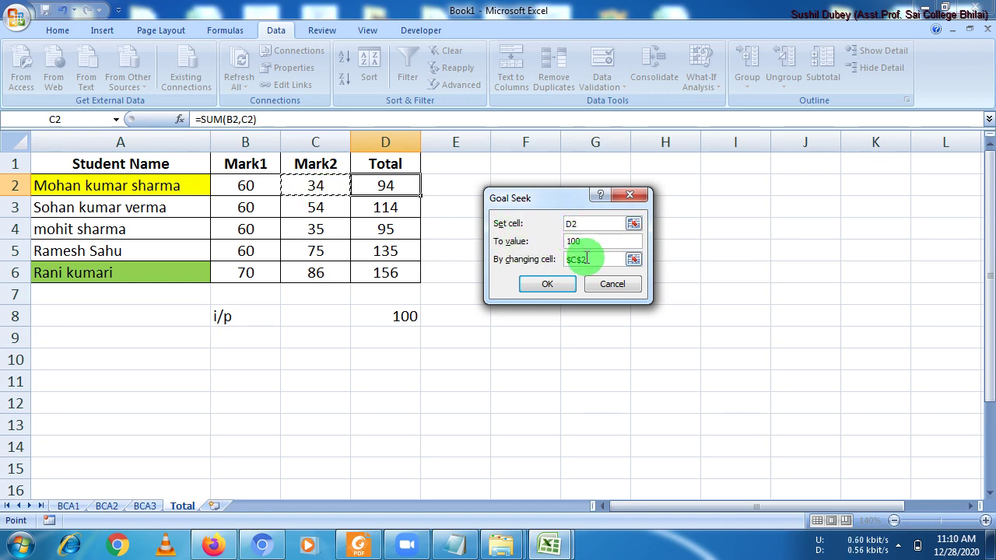
click(315, 191)
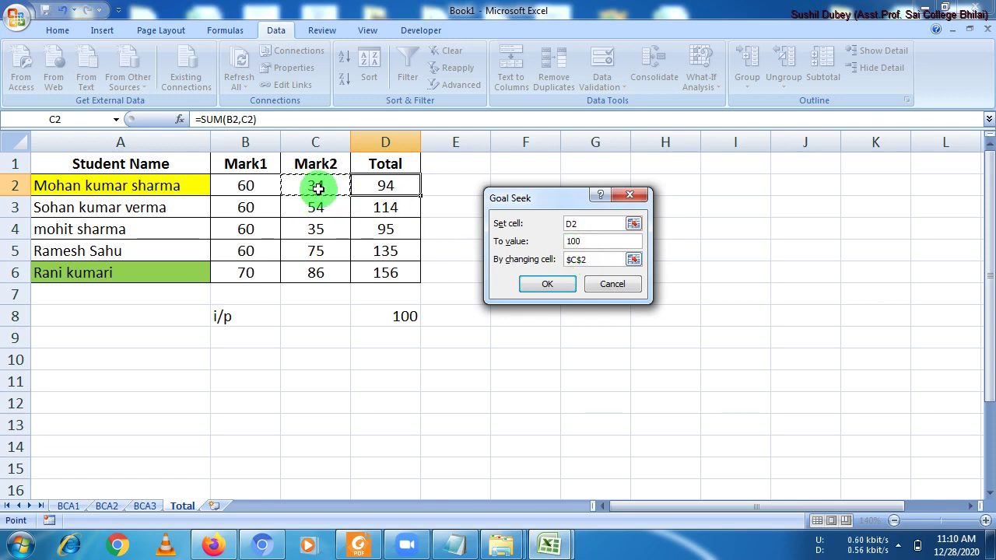
click(530, 284)
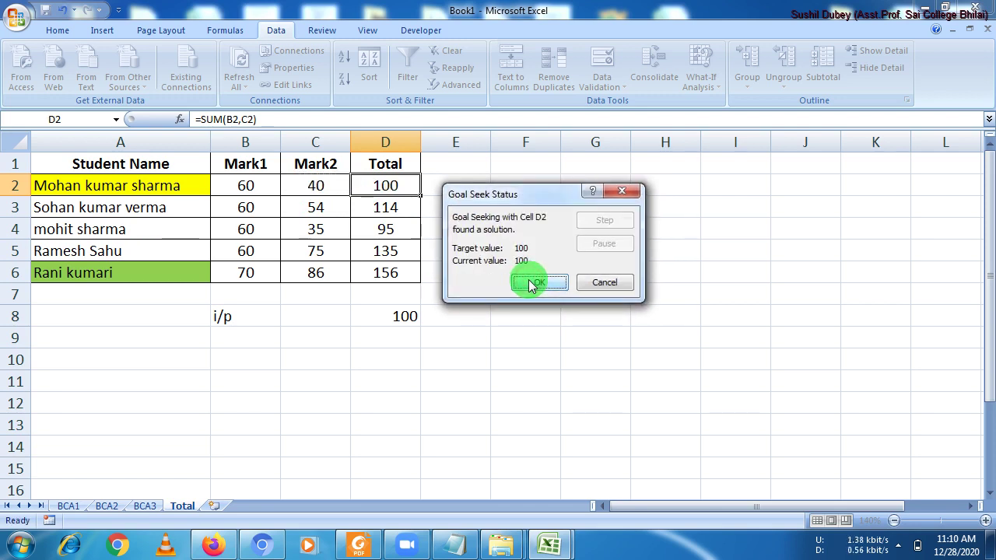
Step: Accept the Goal Seek result (C2 = 40, D2 = 100), then select D8
drag(531, 287, 313, 196)
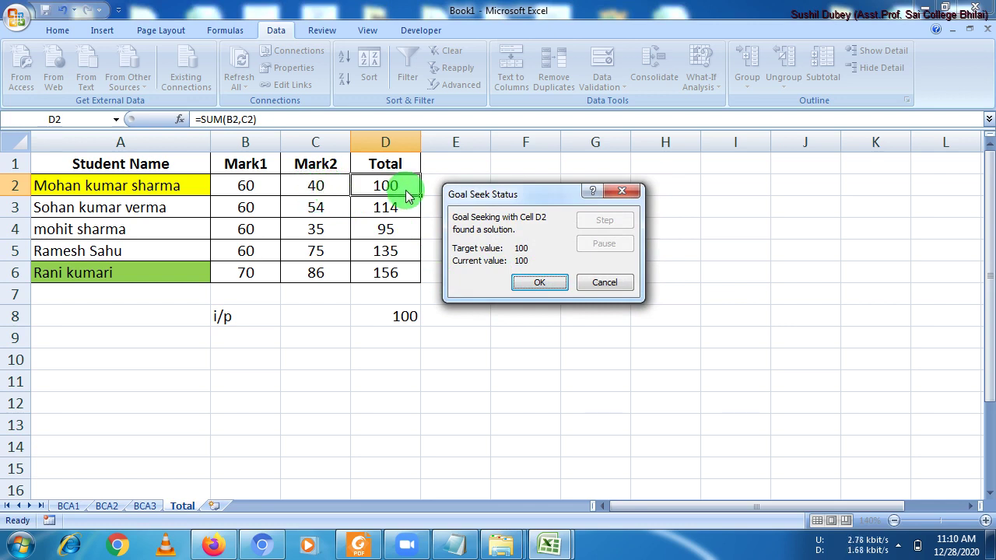
click(535, 283)
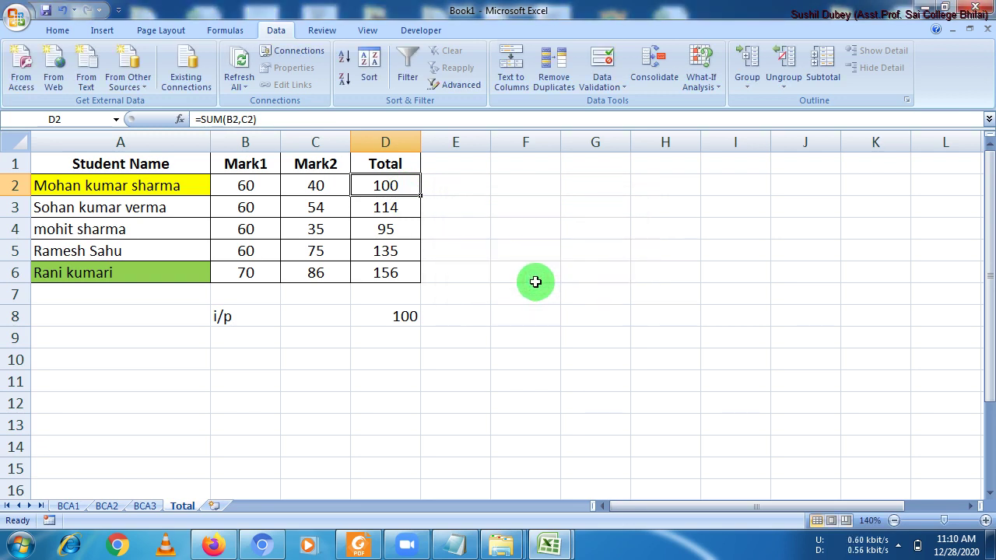
click(385, 316)
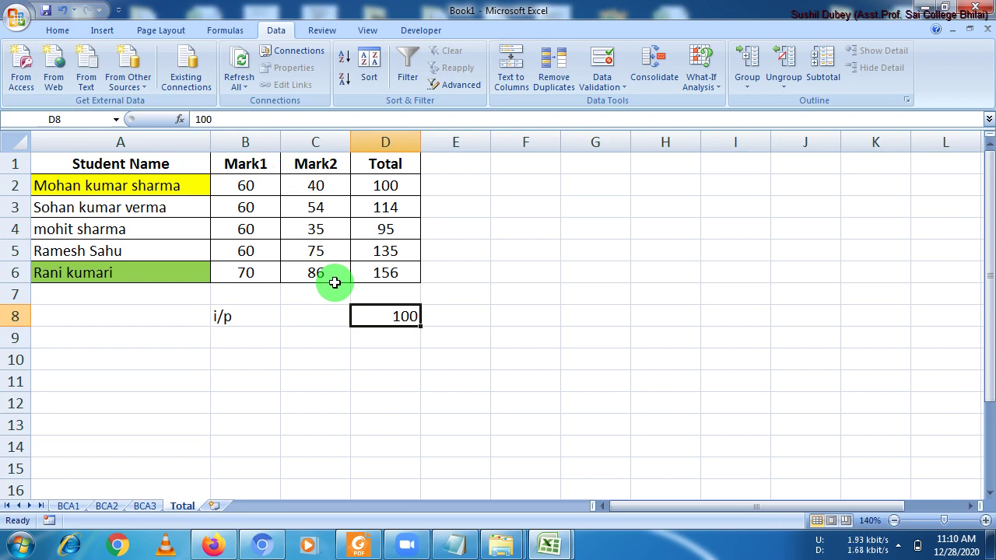
Step: Browse the BCA1 table by selecting individual student name and mark rows
click(703, 84)
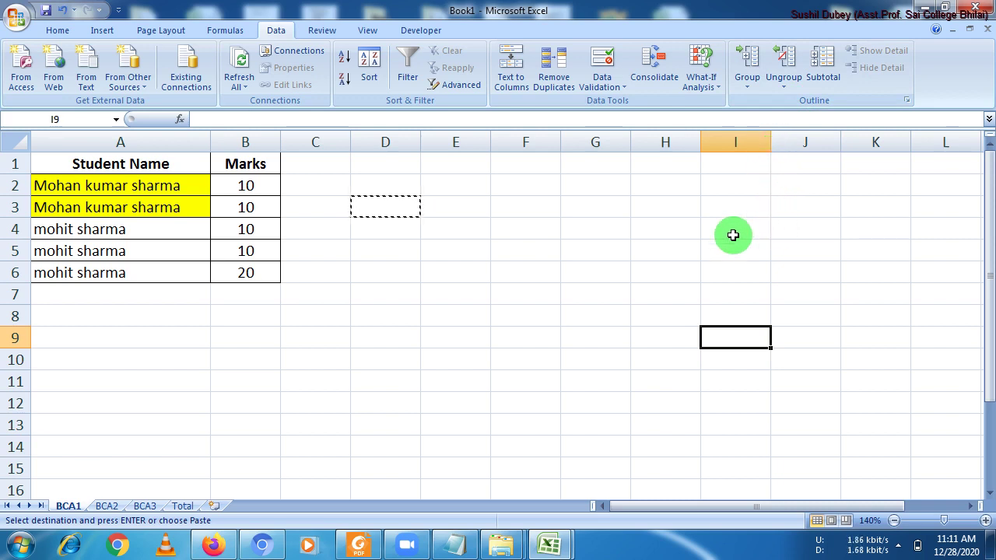
drag(129, 165, 235, 273)
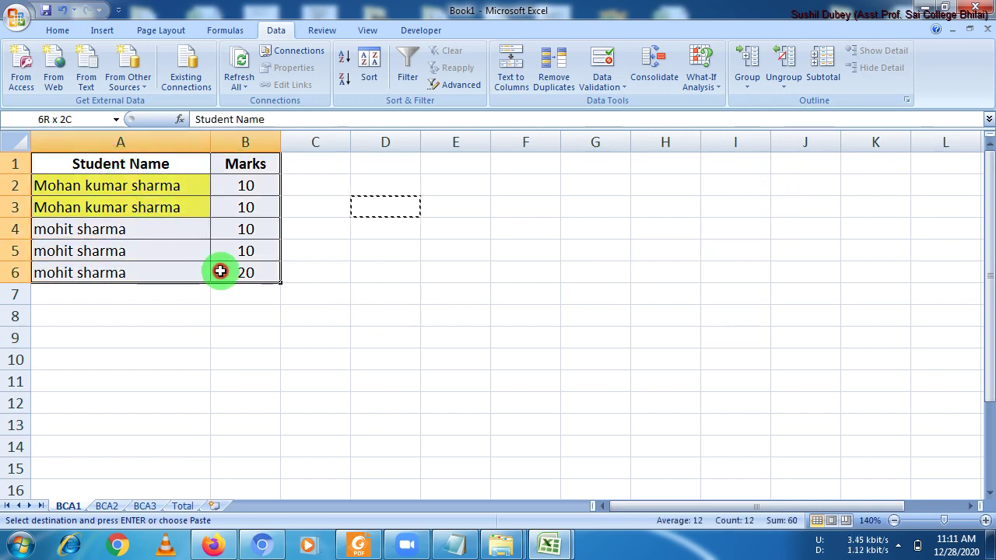
click(152, 185)
drag(151, 185, 241, 185)
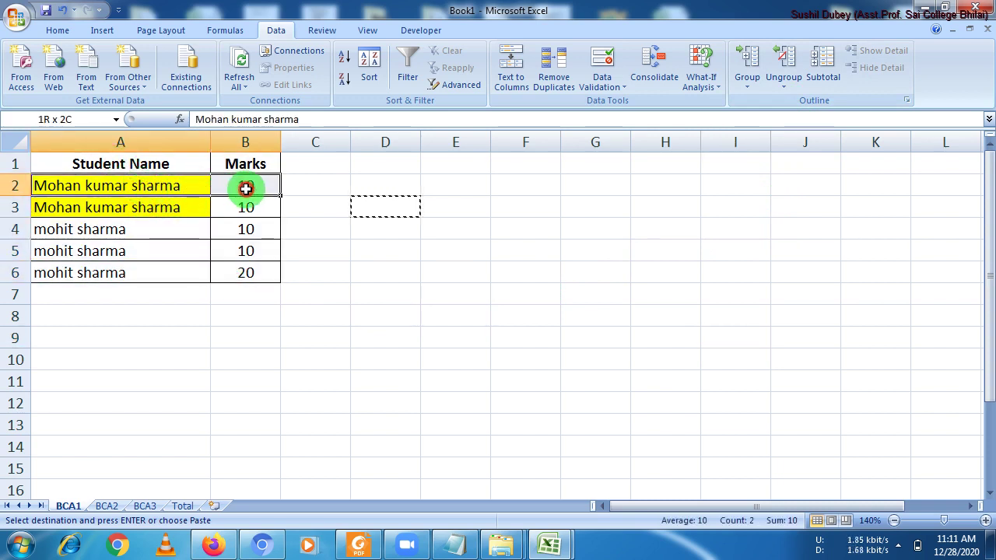
click(124, 207)
drag(124, 207, 258, 209)
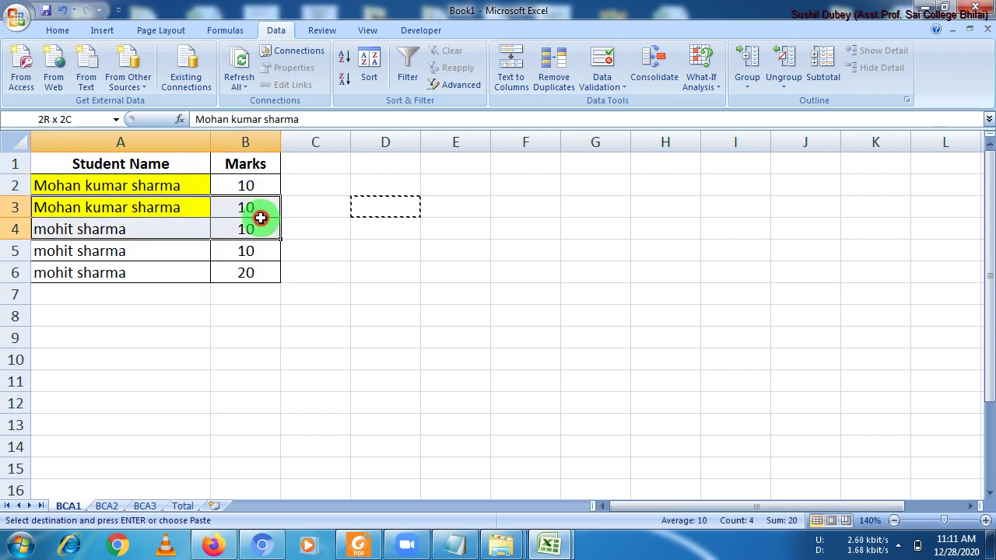
drag(100, 228, 246, 279)
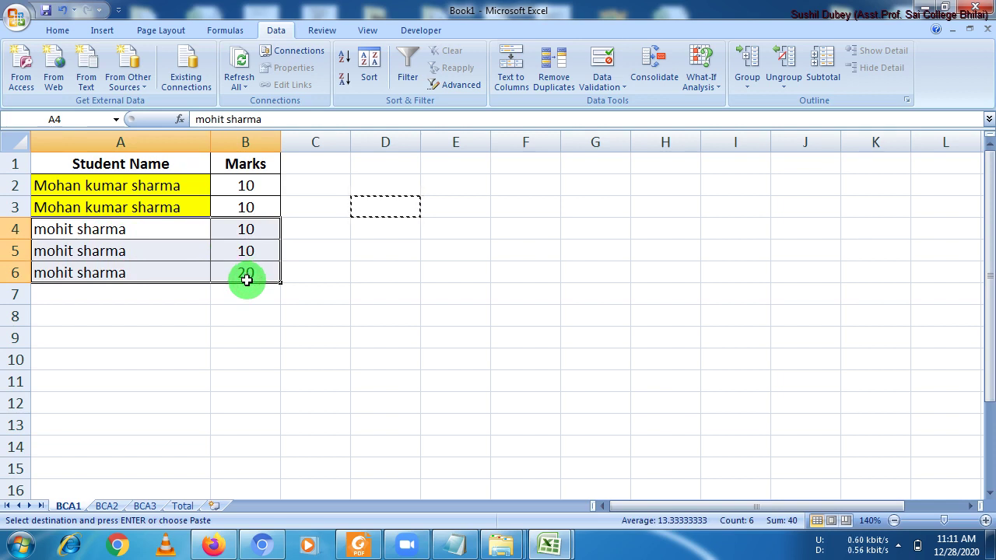
Step: Change the mark in B3 to 12 and the mark in B5 to 13
click(246, 209)
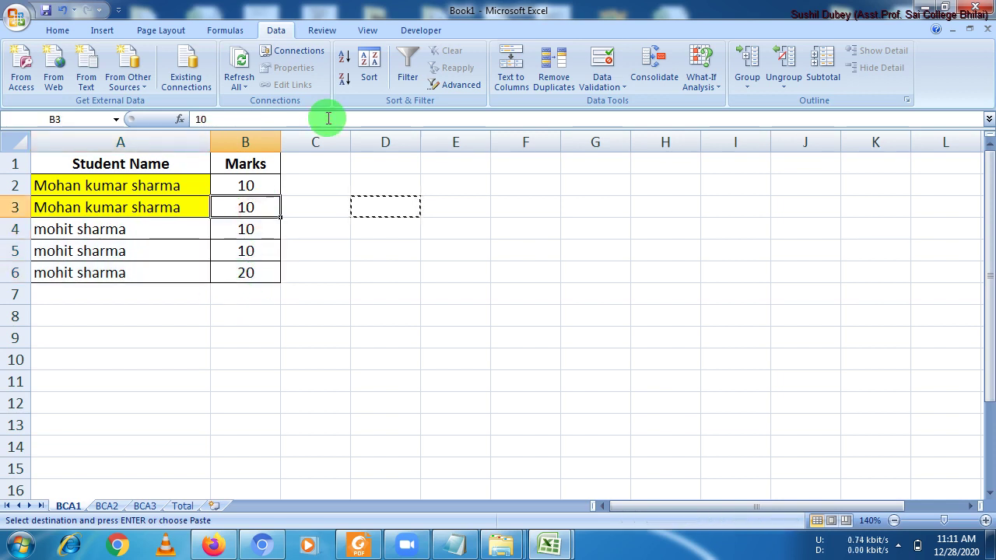
text(12)
key(Return)
key(Return)
text(1)
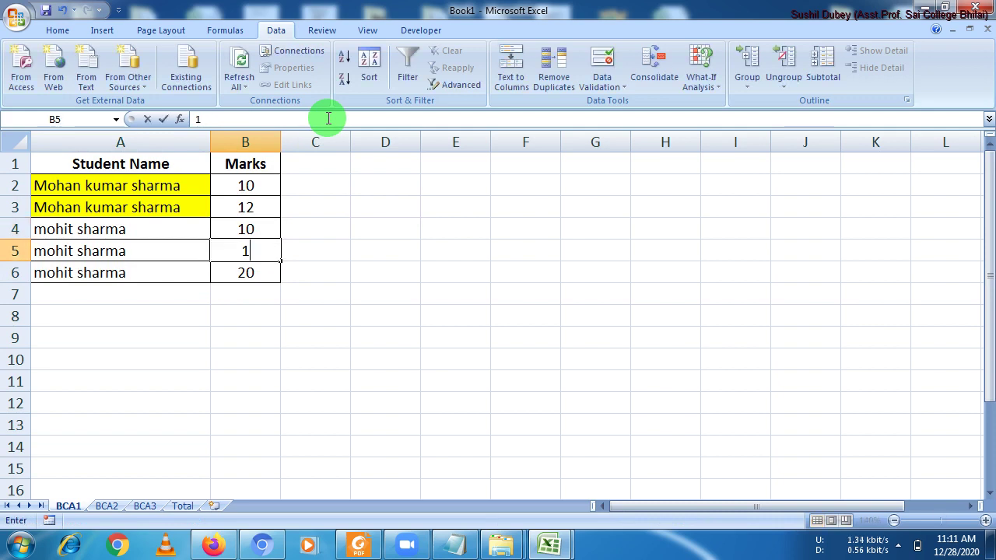
text(3)
key(Return)
Step: Select the Student Name and Marks table A1:B6 with headers
mouse_move(199, 230)
mouse_down()
mouse_move(237, 254)
mouse_move(241, 272)
mouse_up()
drag(198, 187, 204, 206)
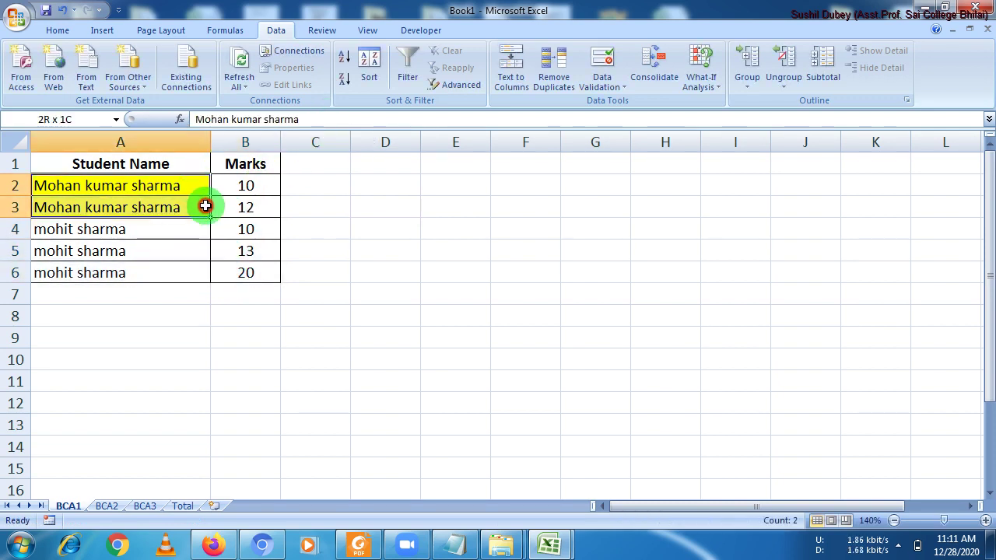
click(238, 314)
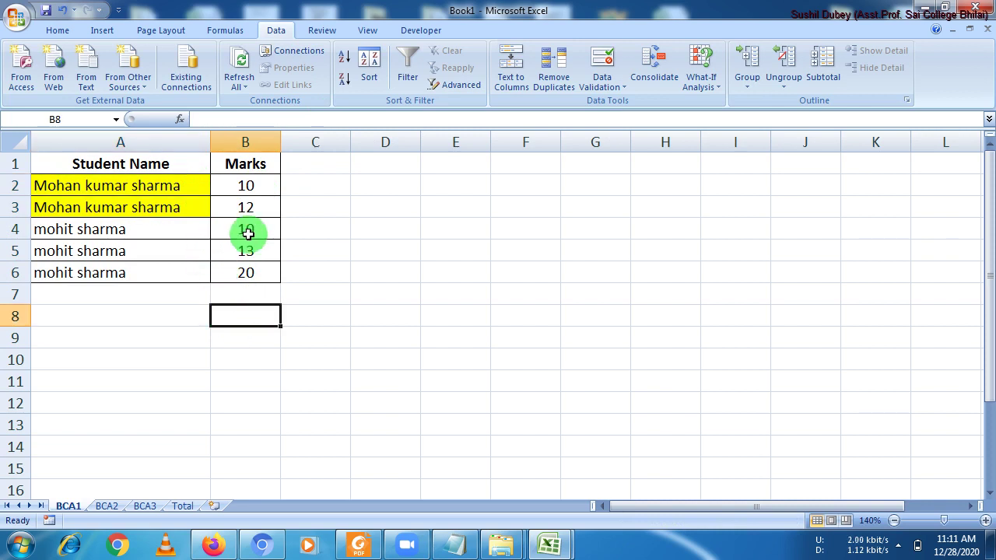
drag(195, 163, 246, 272)
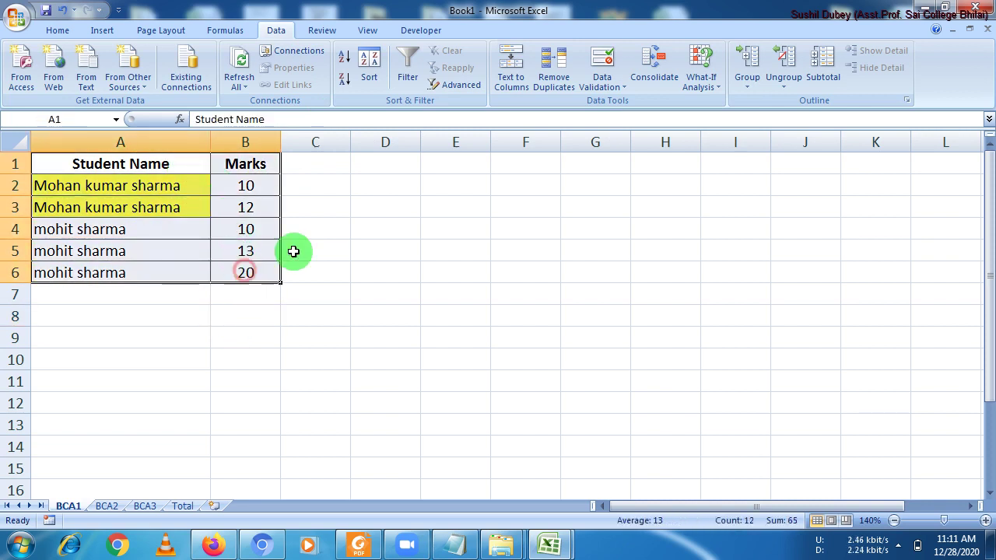
Step: Add Sum subtotals of Marks at each change in Student Name (22, 43, grand total 65)
click(833, 77)
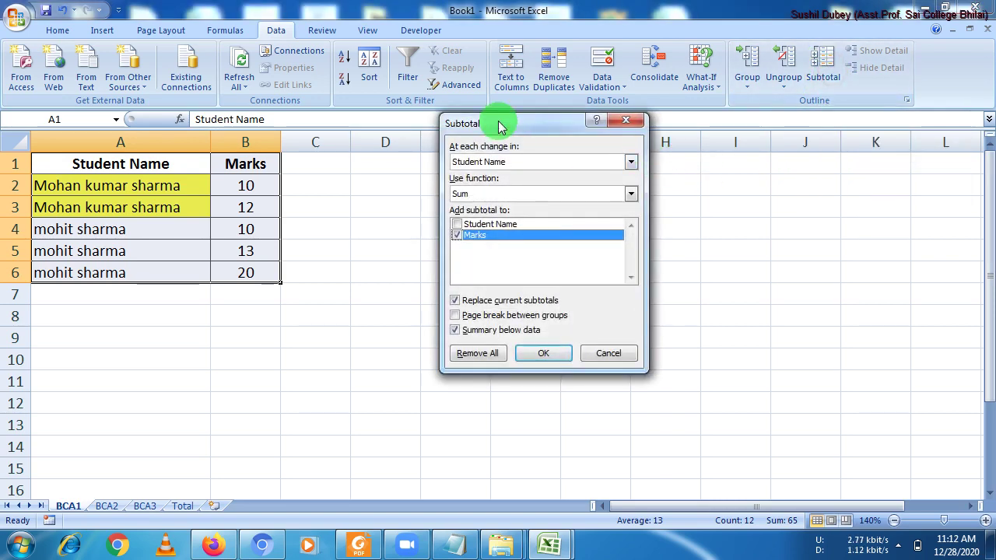
mouse_move(507, 124)
mouse_down()
mouse_move(539, 144)
mouse_move(493, 195)
mouse_up()
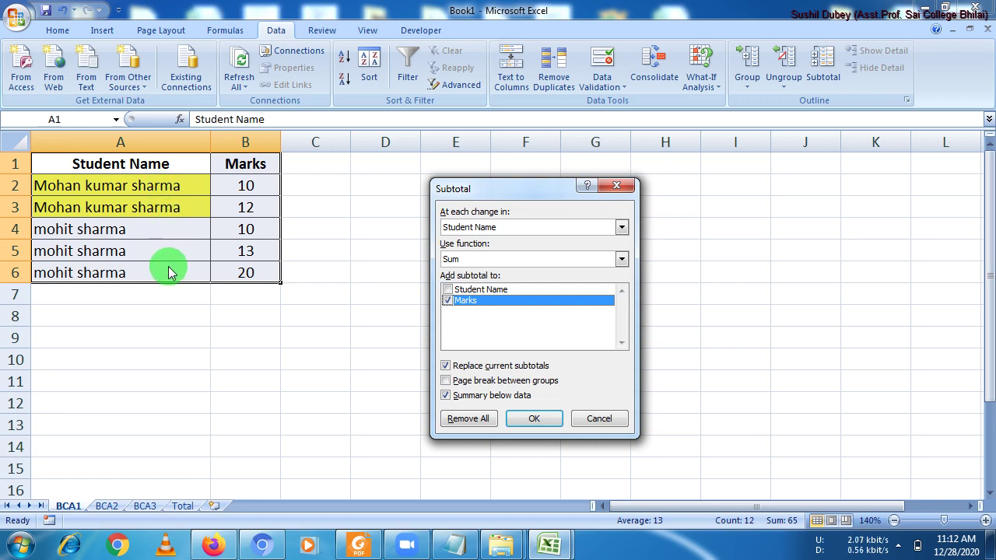
click(464, 260)
click(463, 261)
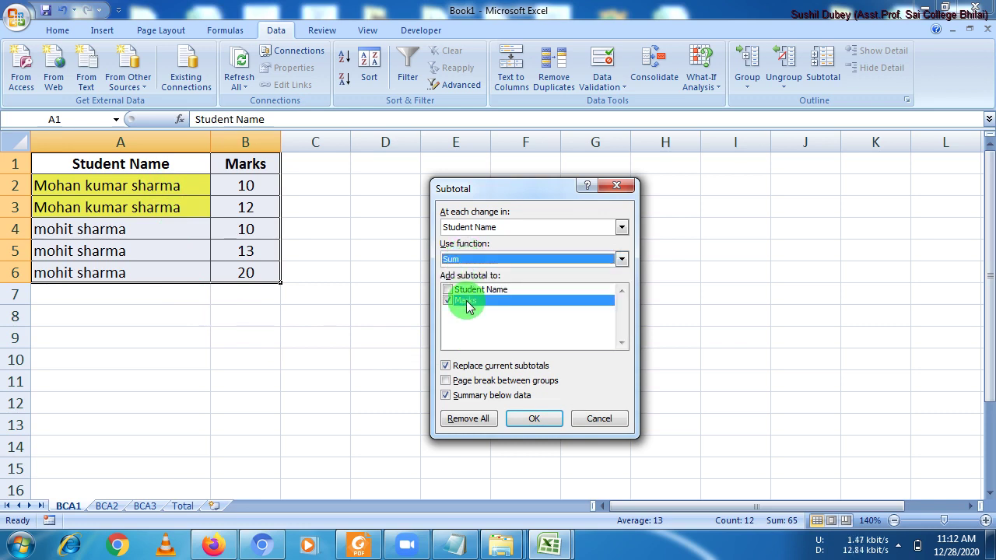
click(523, 416)
Step: Widen column A to show full total labels and check the SUBTOTAL formulas per student
click(471, 365)
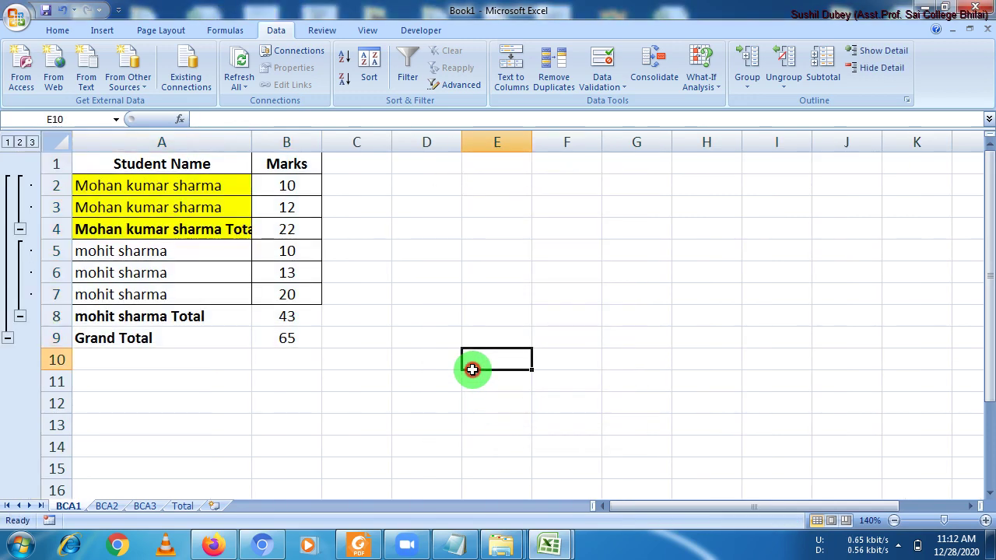
drag(254, 141, 331, 140)
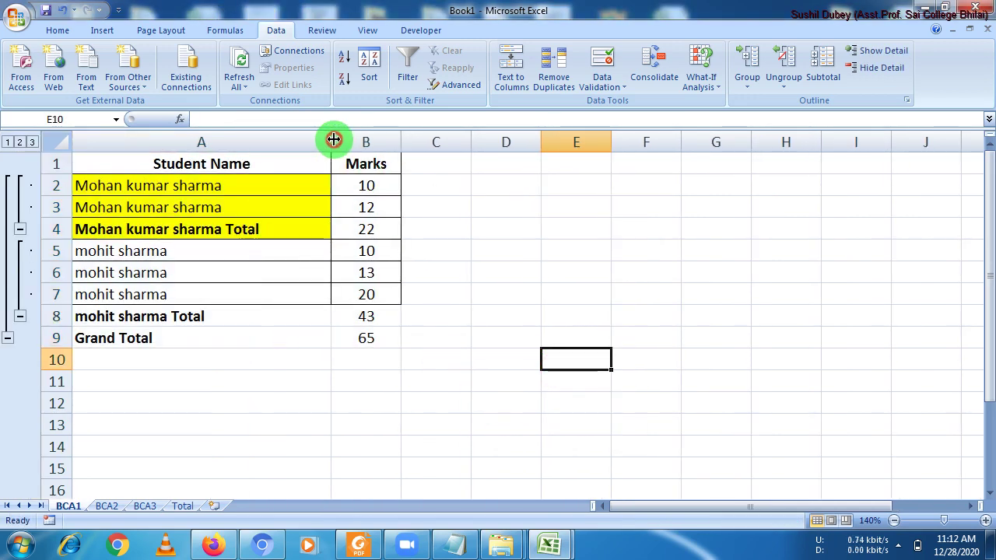
click(365, 227)
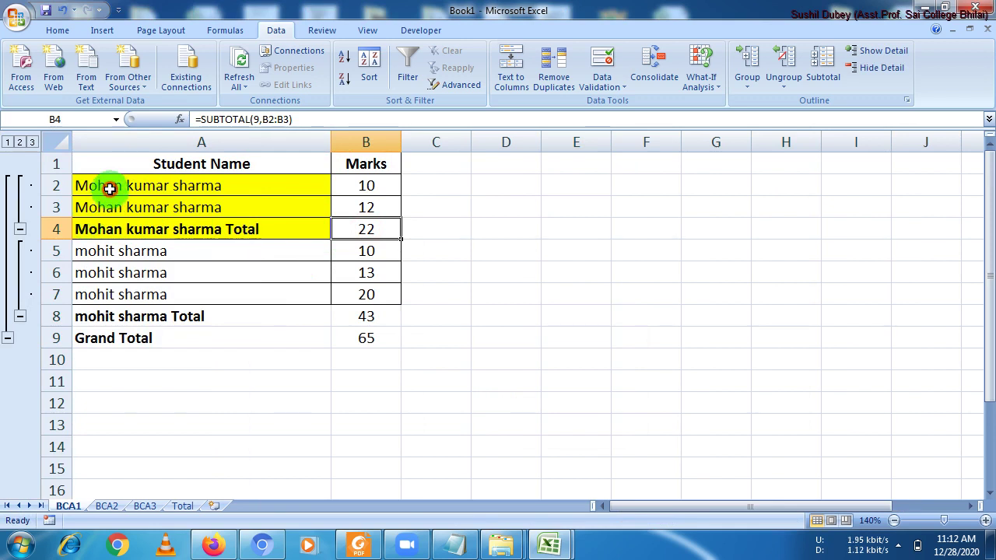
drag(88, 190, 364, 214)
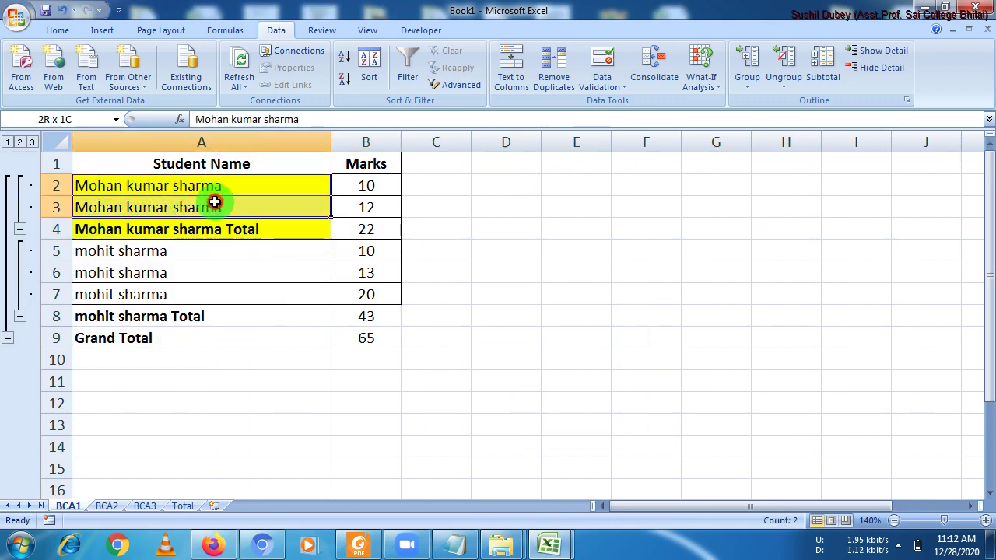
click(363, 228)
mouse_move(184, 255)
mouse_down()
mouse_move(203, 288)
mouse_move(374, 295)
mouse_up()
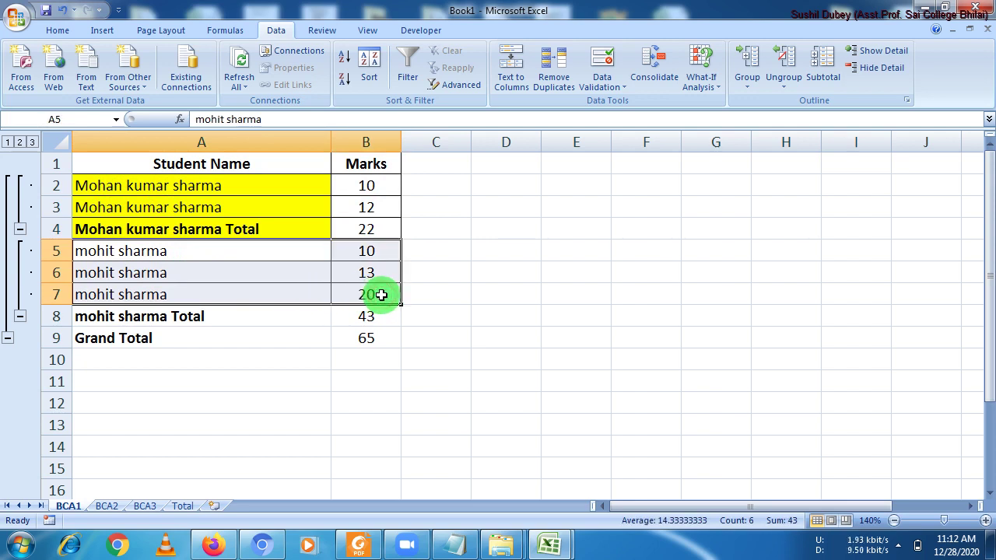
click(363, 314)
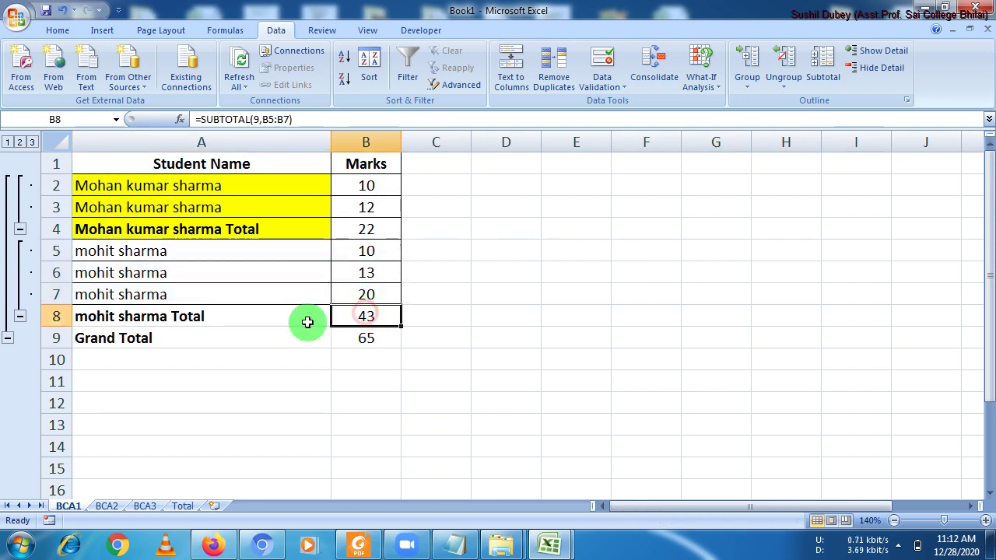
drag(133, 338, 373, 345)
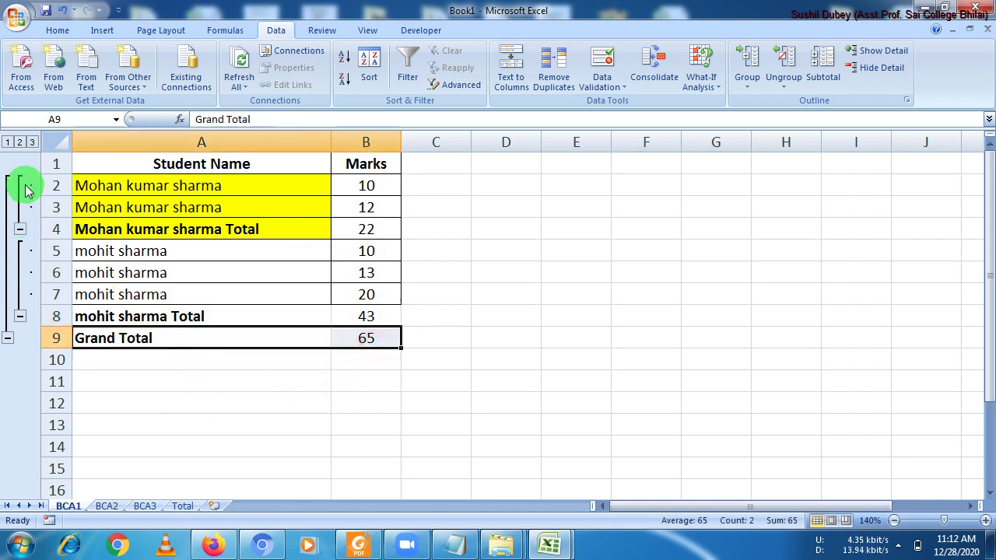
click(20, 231)
click(21, 274)
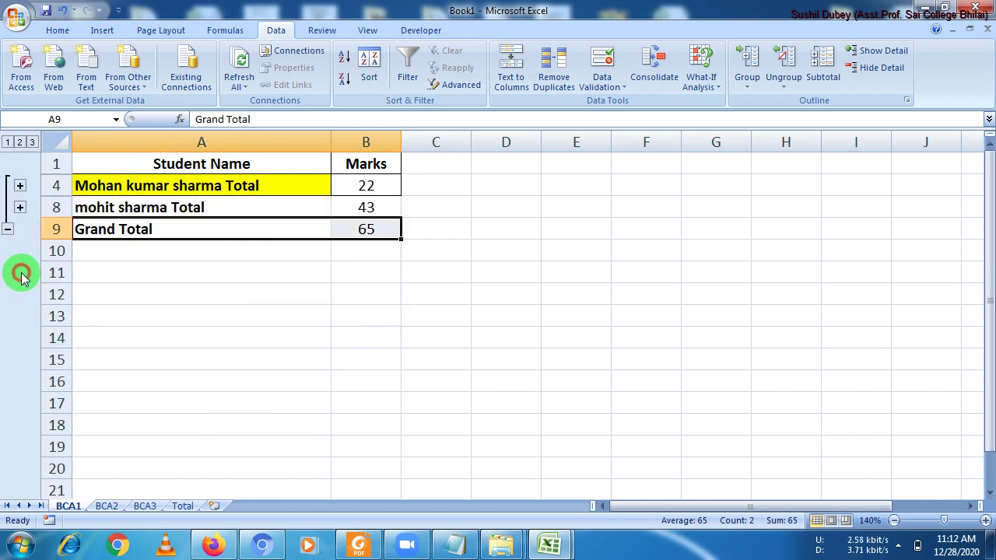
click(143, 269)
drag(140, 187, 368, 176)
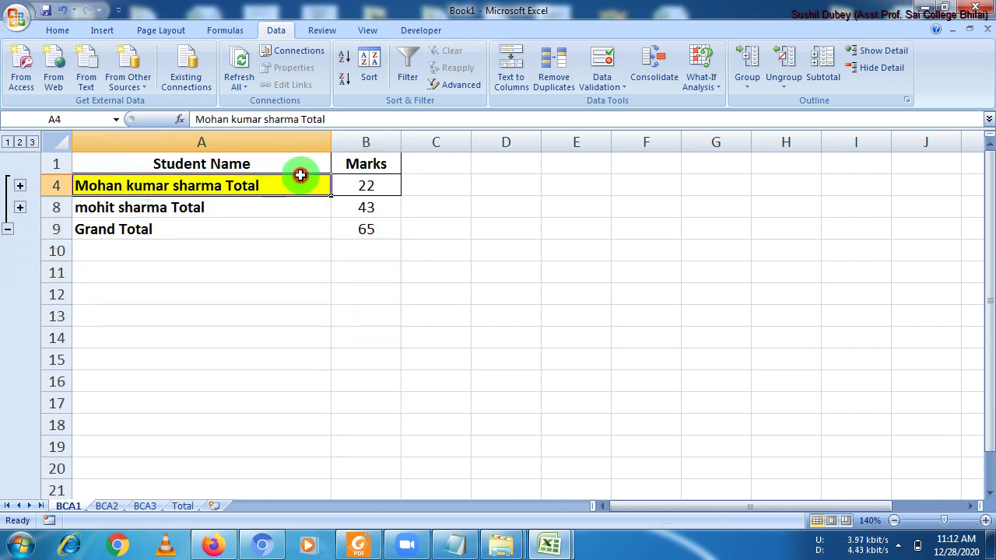
click(199, 209)
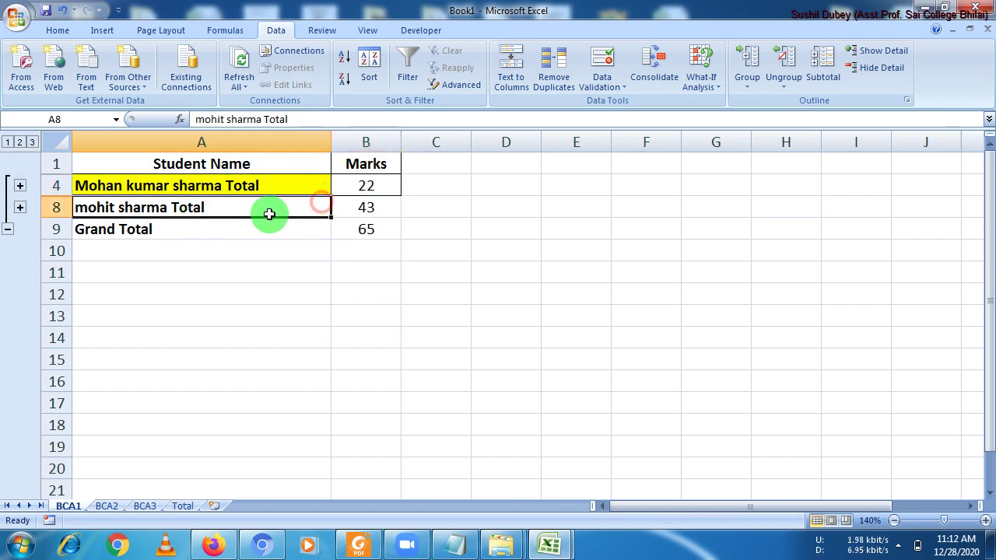
click(20, 207)
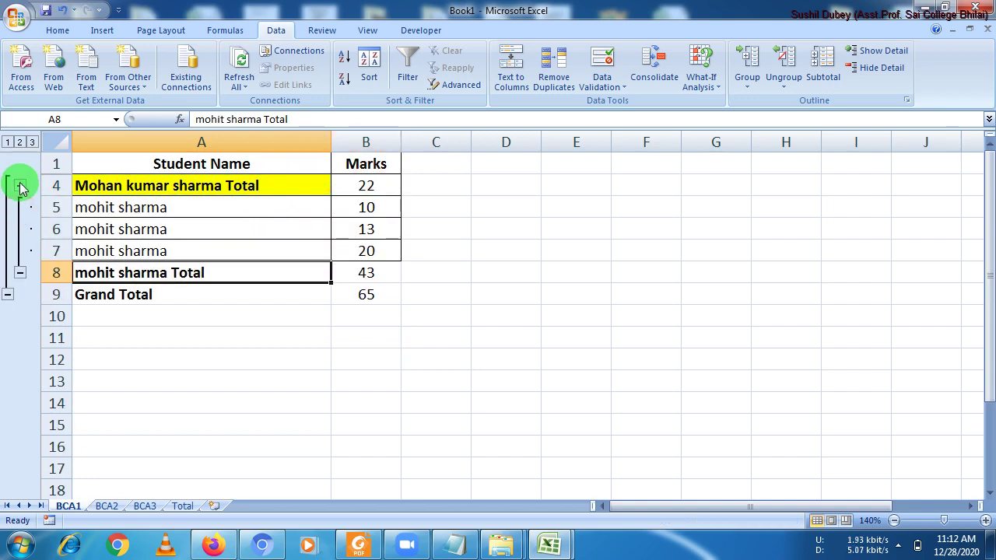
click(20, 185)
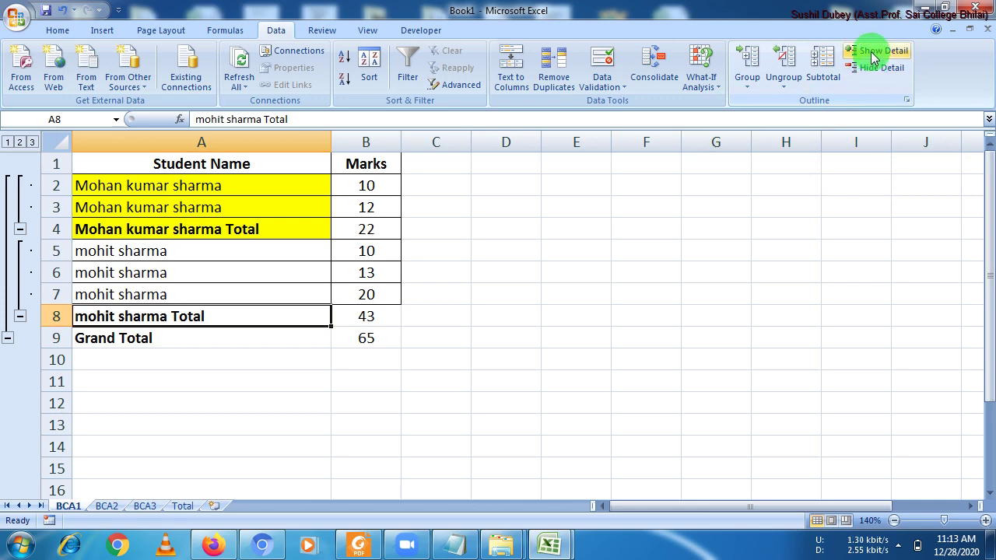
click(20, 231)
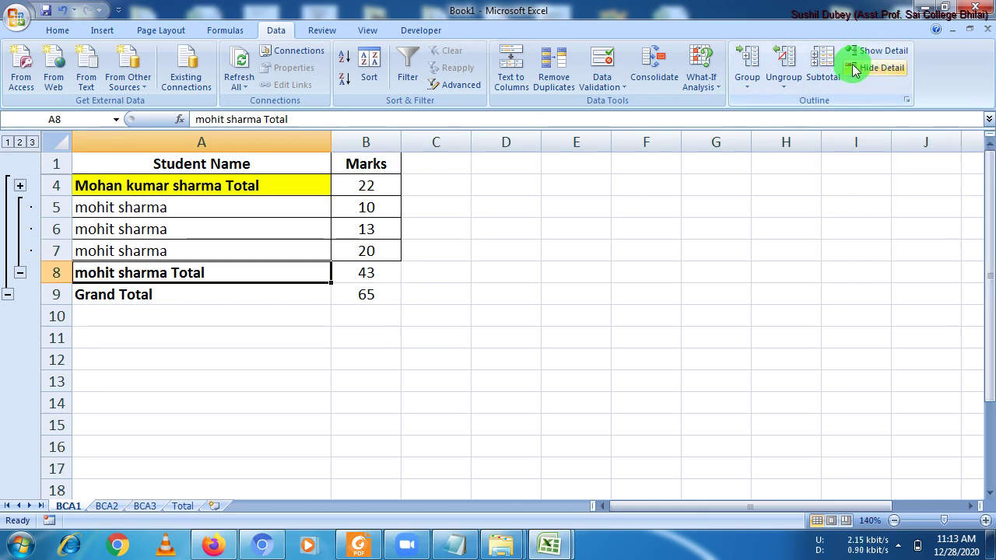
click(114, 181)
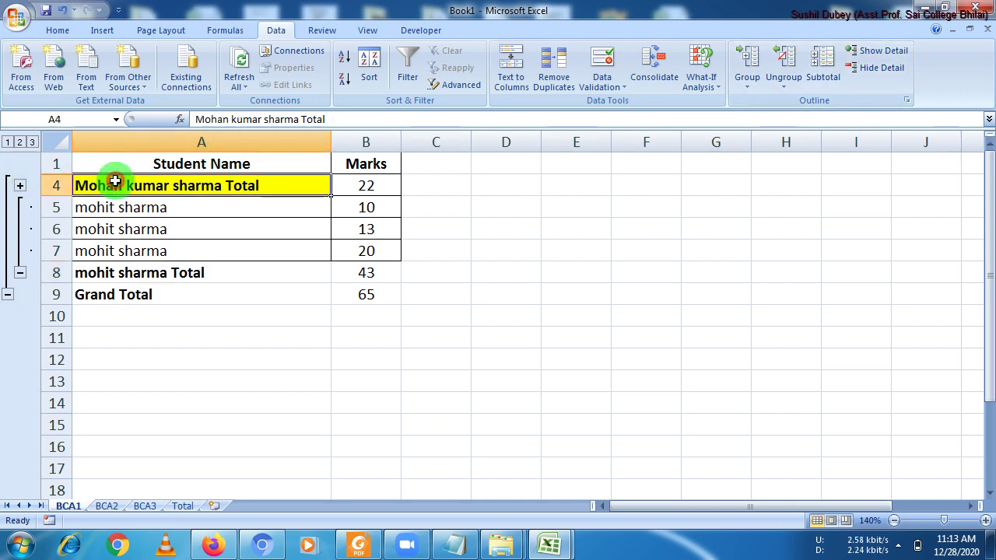
click(874, 70)
click(867, 53)
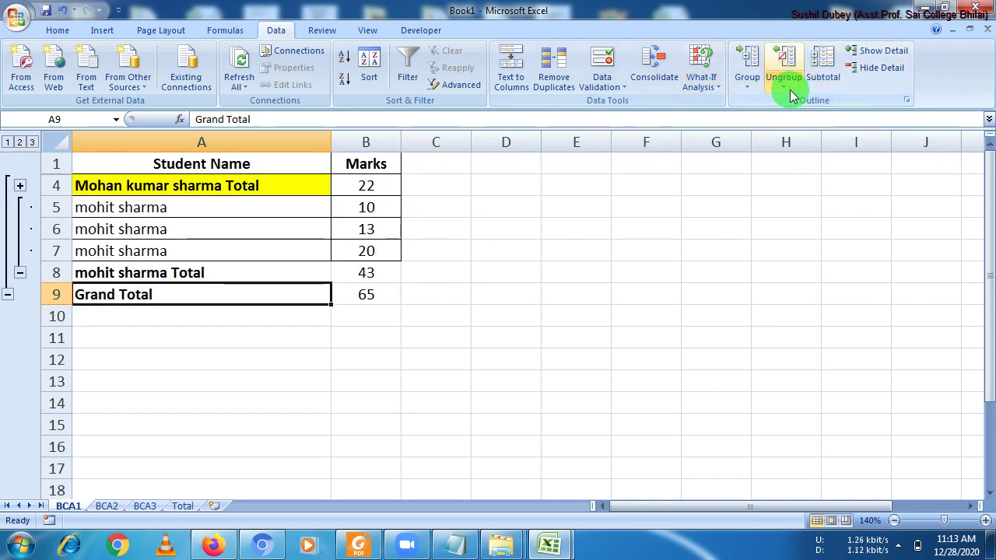
click(444, 338)
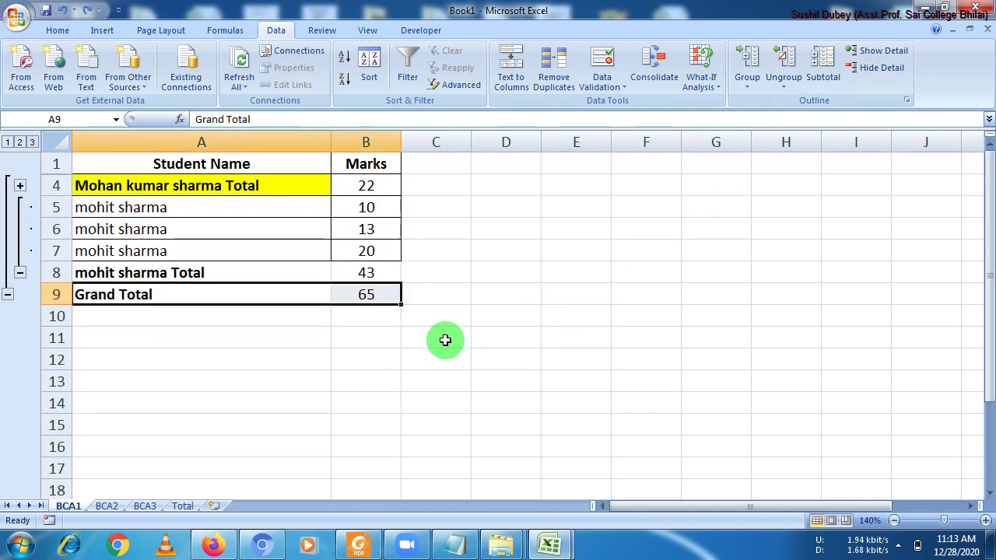
Step: Undo the subtotals to restore the plain student marks list
key(ctrl+z)
key(ctrl+z)
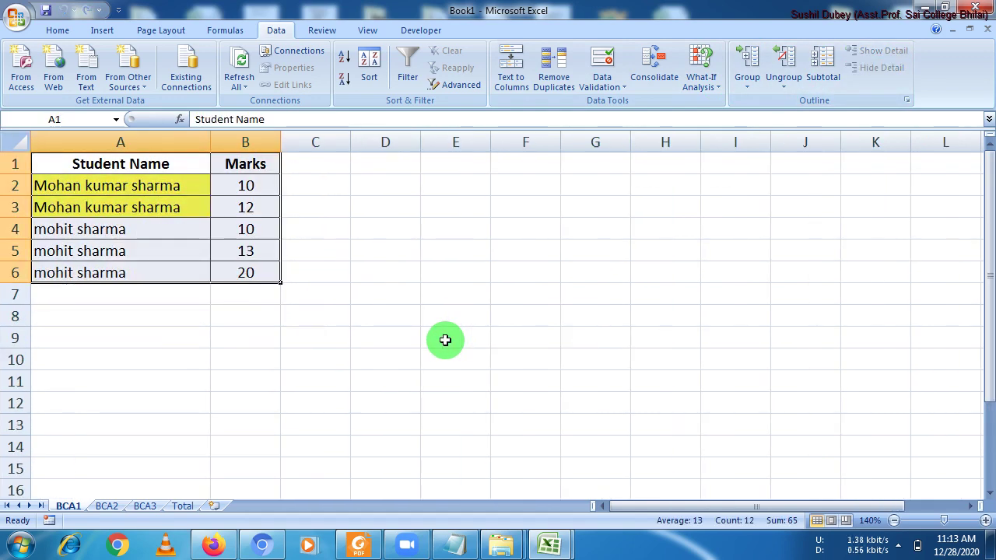
click(160, 319)
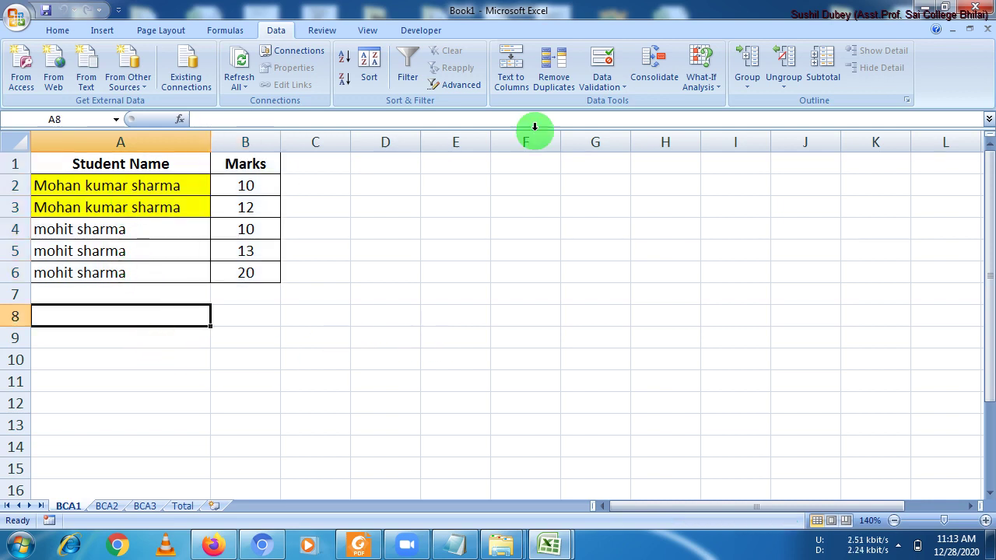
click(742, 84)
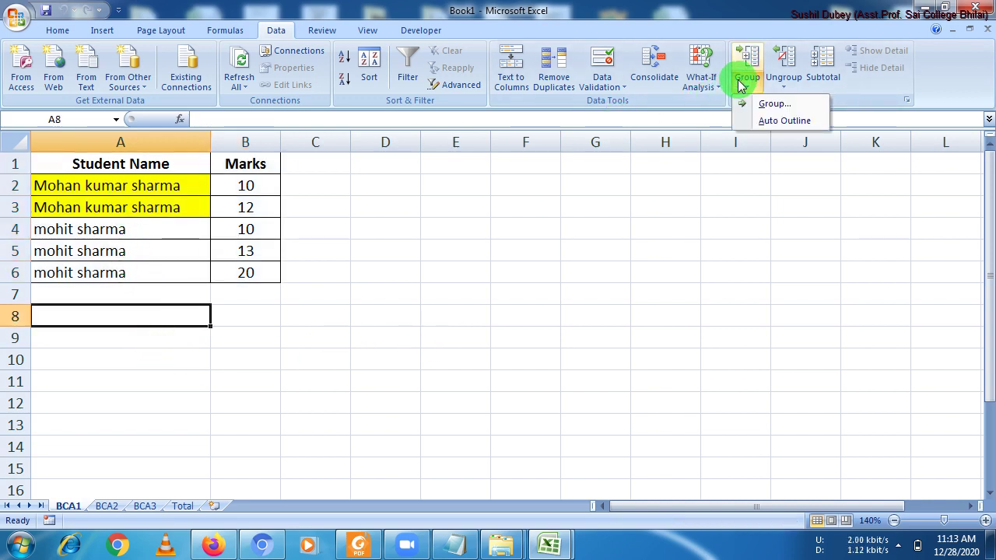
click(107, 185)
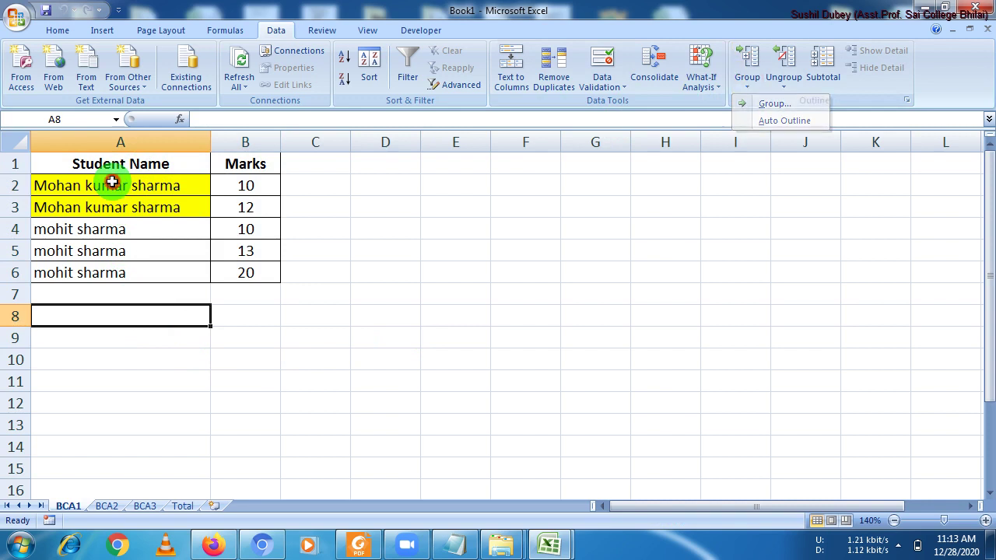
Step: Group rows 1–6 of the Student Name and Marks table into a row outline
drag(95, 186, 102, 281)
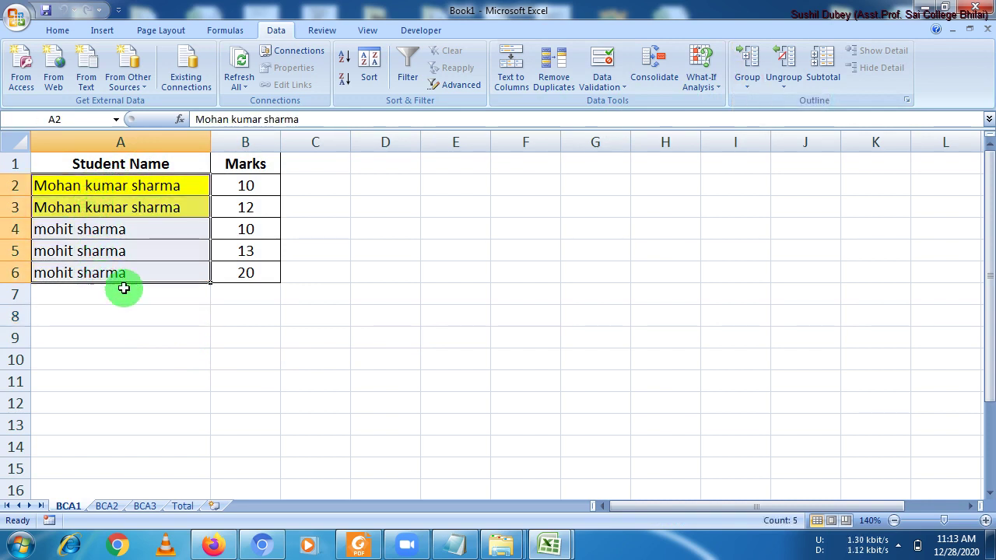
click(150, 306)
drag(140, 162, 255, 267)
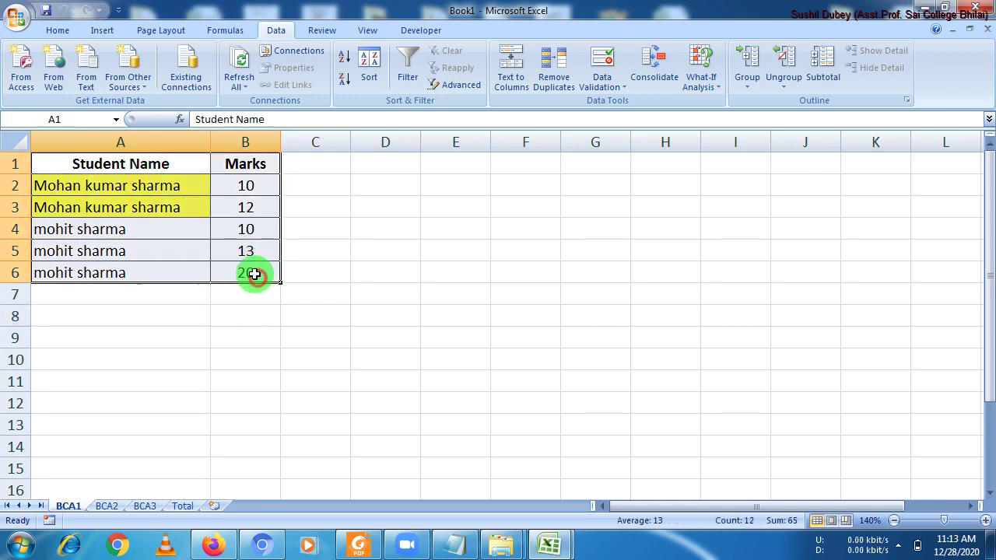
click(750, 85)
click(765, 104)
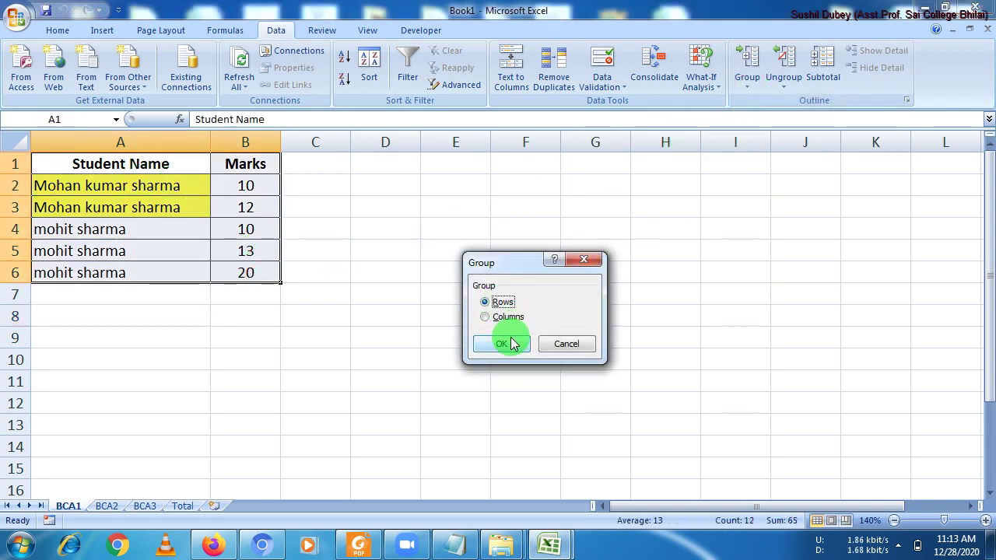
click(504, 344)
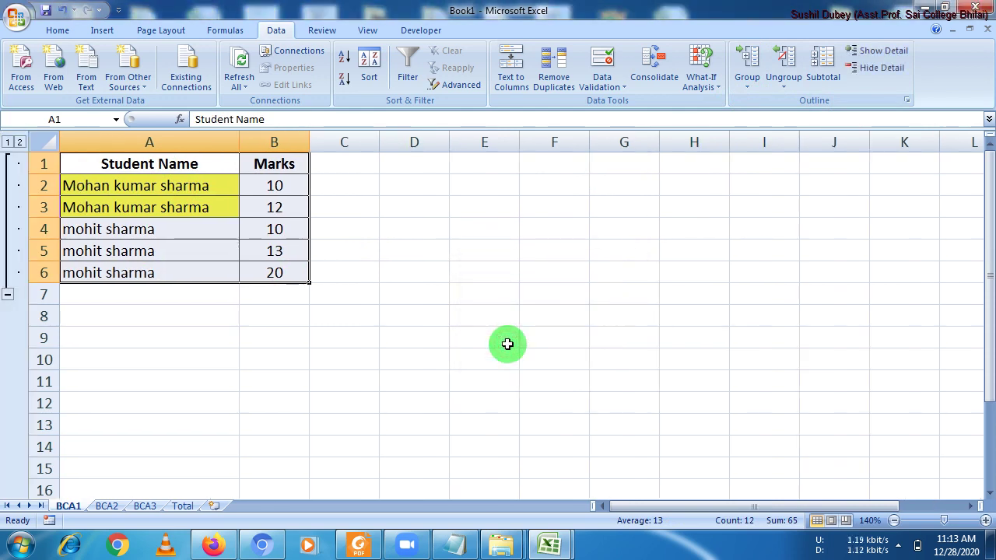
key(ctrl+z)
drag(161, 193, 233, 207)
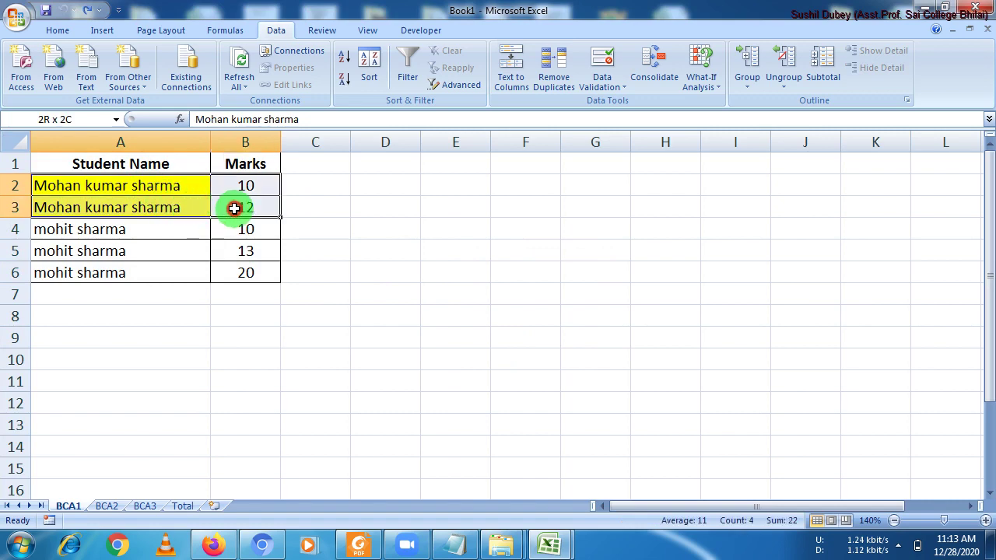
click(749, 86)
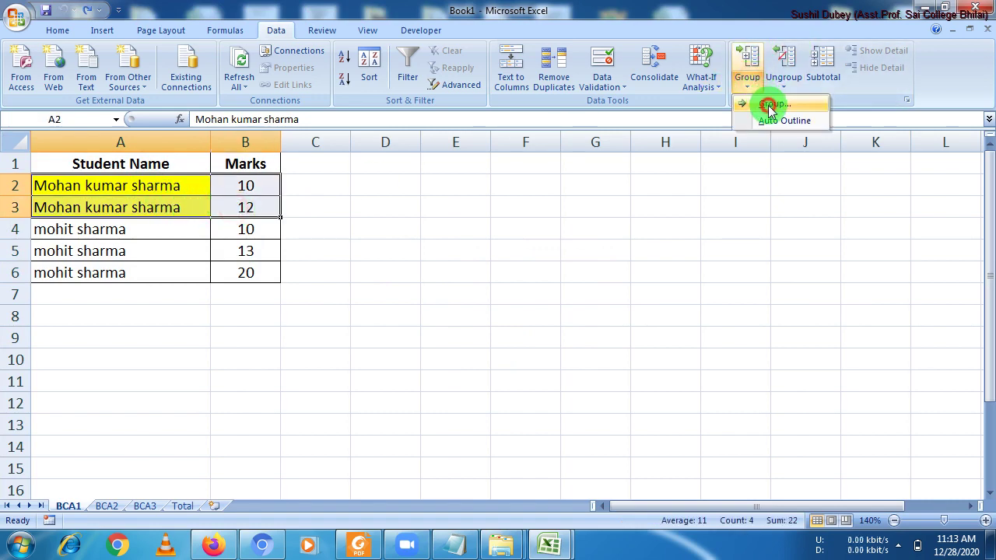
click(766, 104)
click(504, 344)
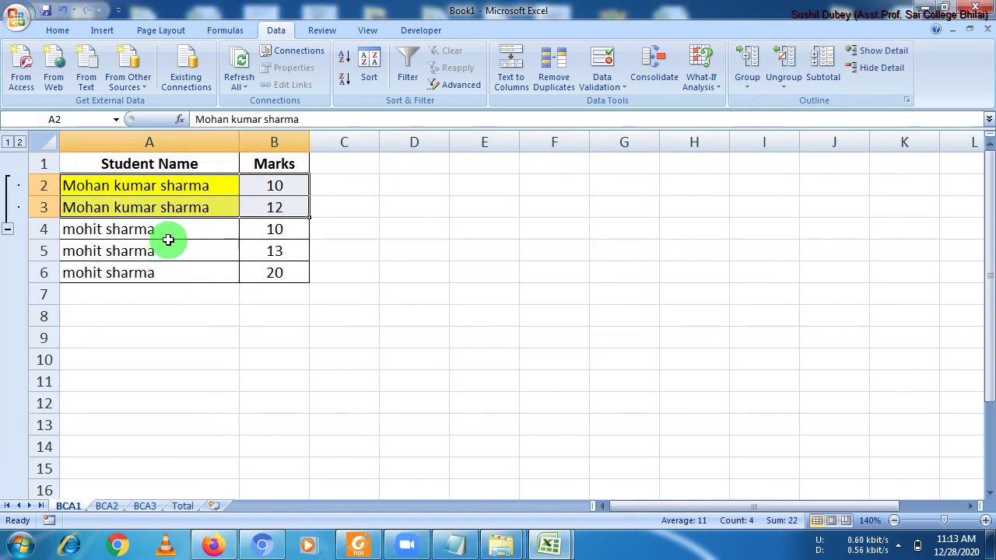
Step: Collapse and expand the rows 2–3 group twice using the outline buttons
click(7, 229)
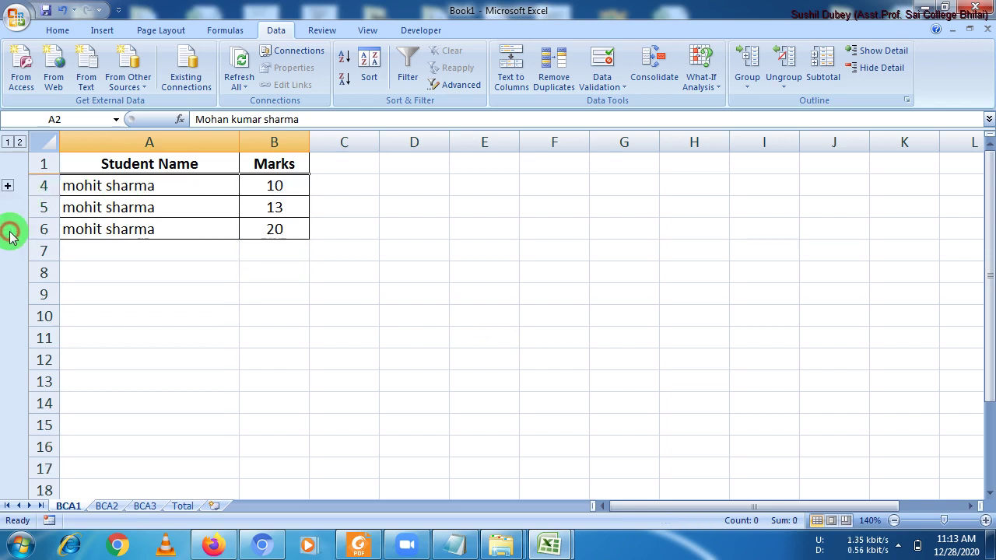
click(8, 188)
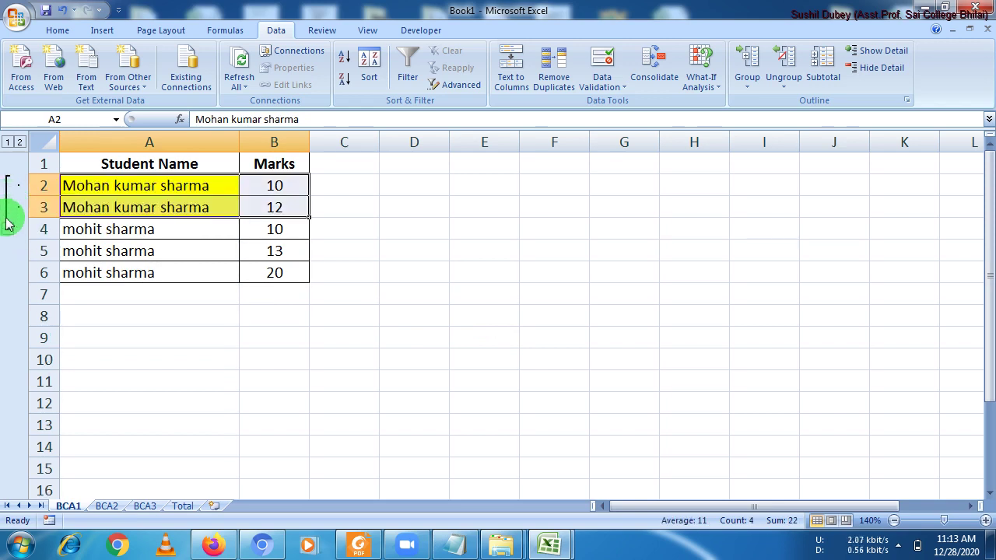
click(9, 229)
click(11, 186)
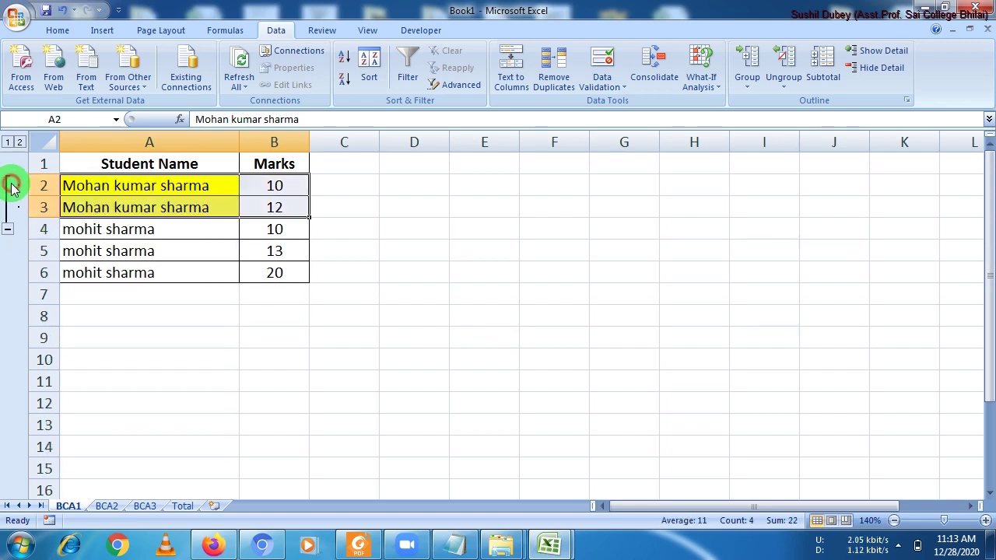
Step: Ungroup rows 2–3 to remove the outline, then select E4
drag(151, 185, 264, 201)
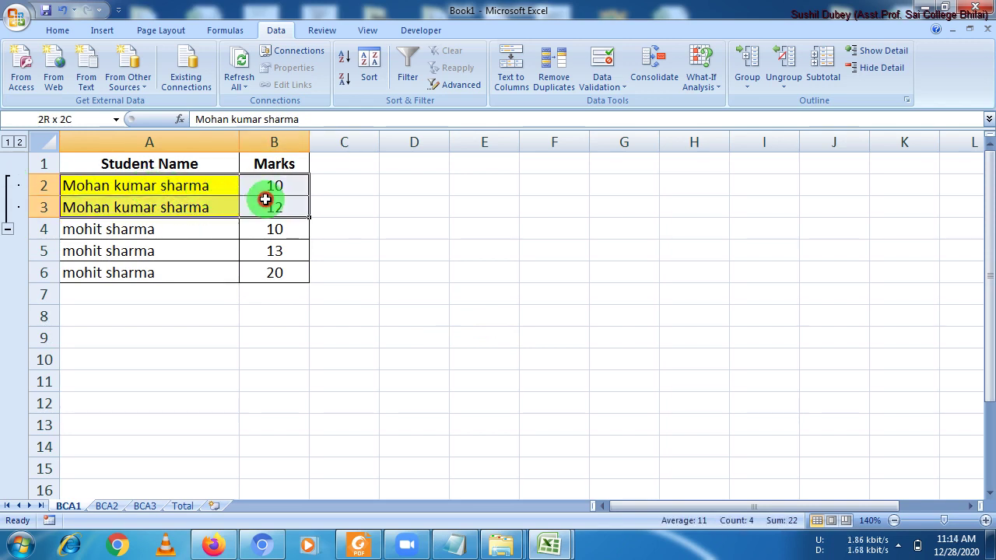
click(783, 81)
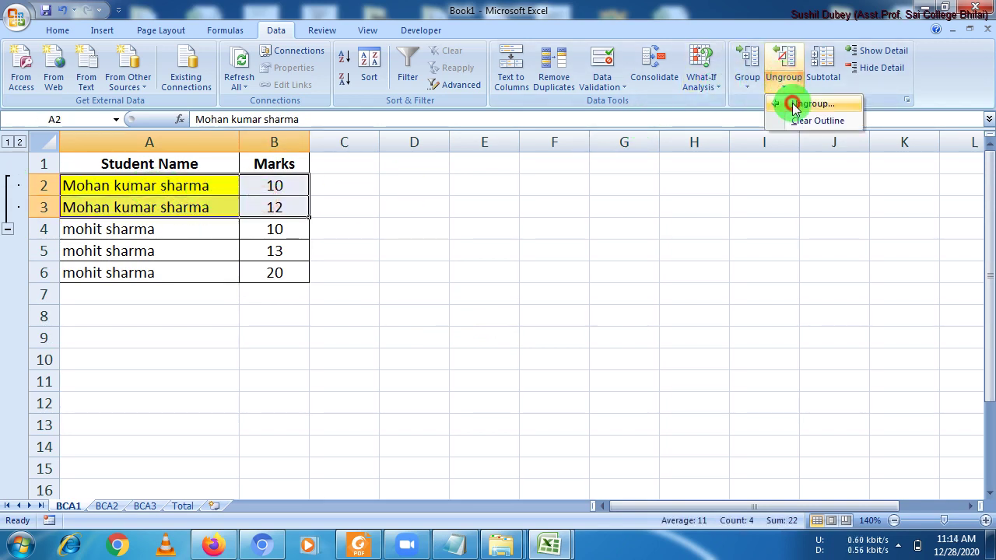
click(793, 102)
click(502, 344)
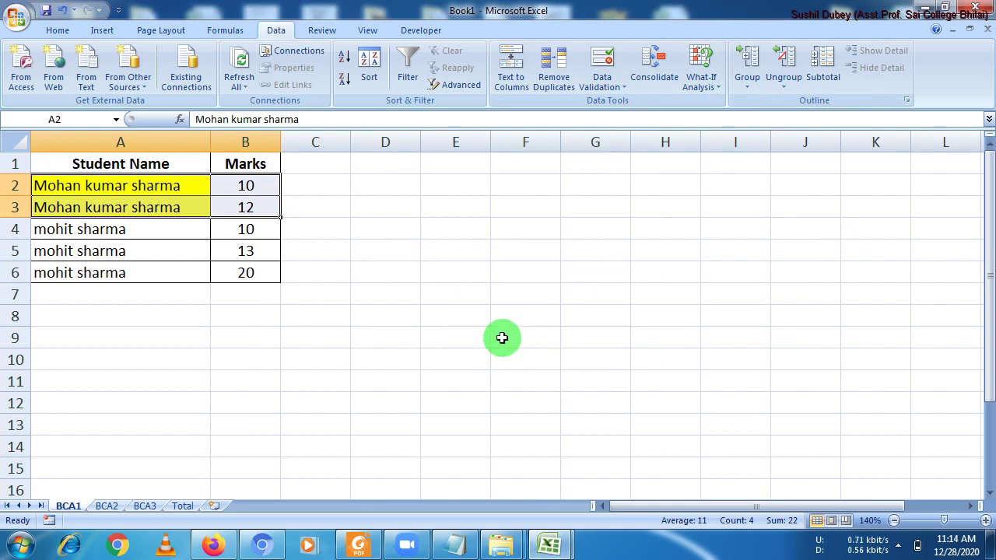
click(480, 232)
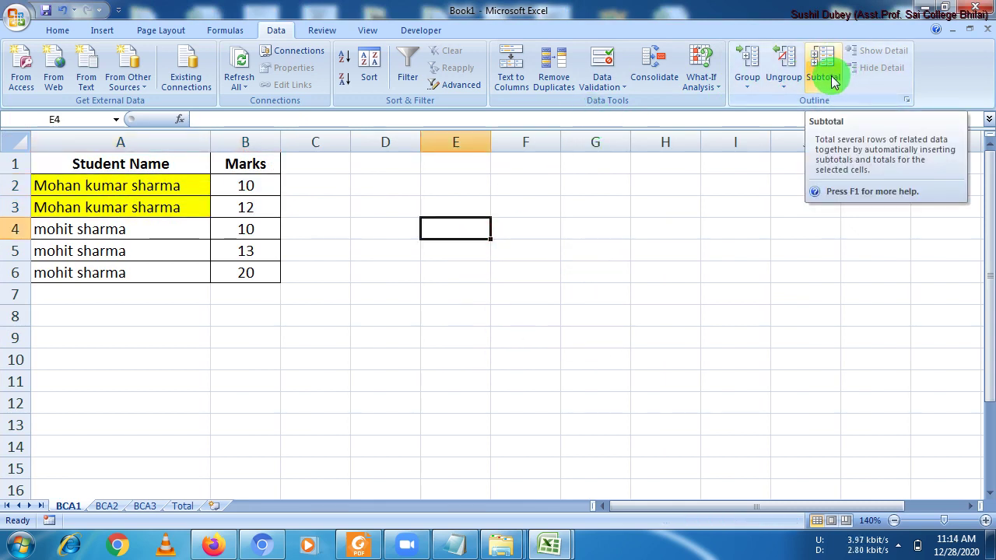
click(383, 201)
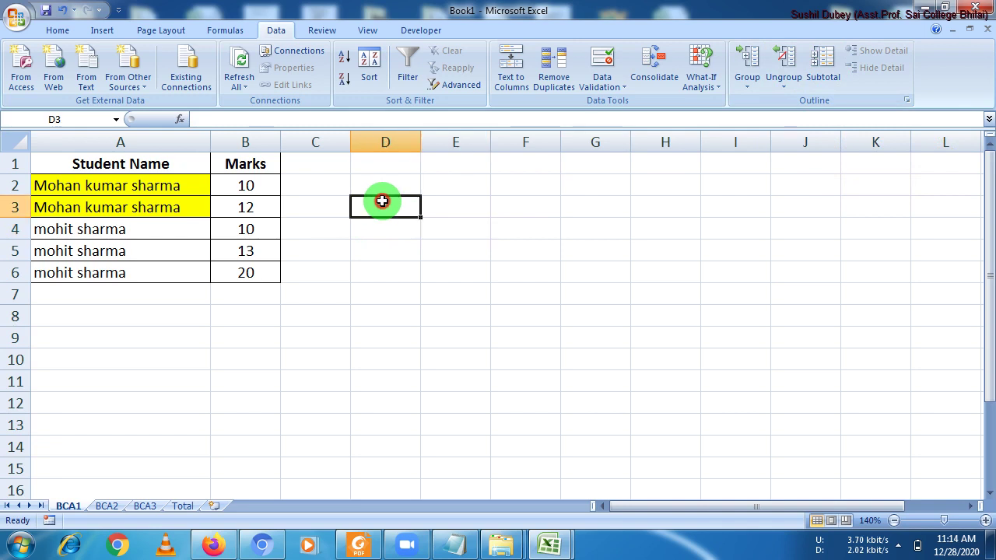
click(22, 89)
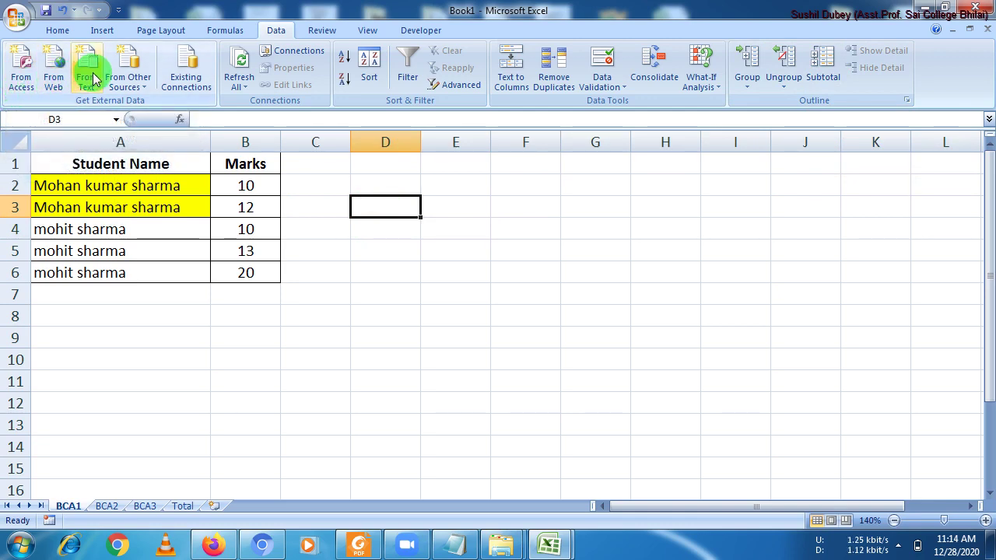
click(137, 84)
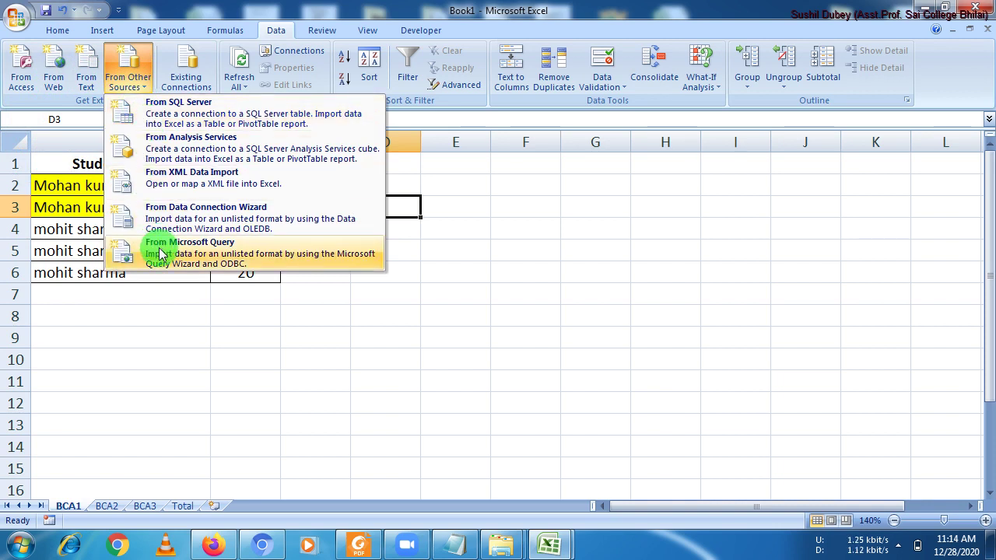
click(24, 83)
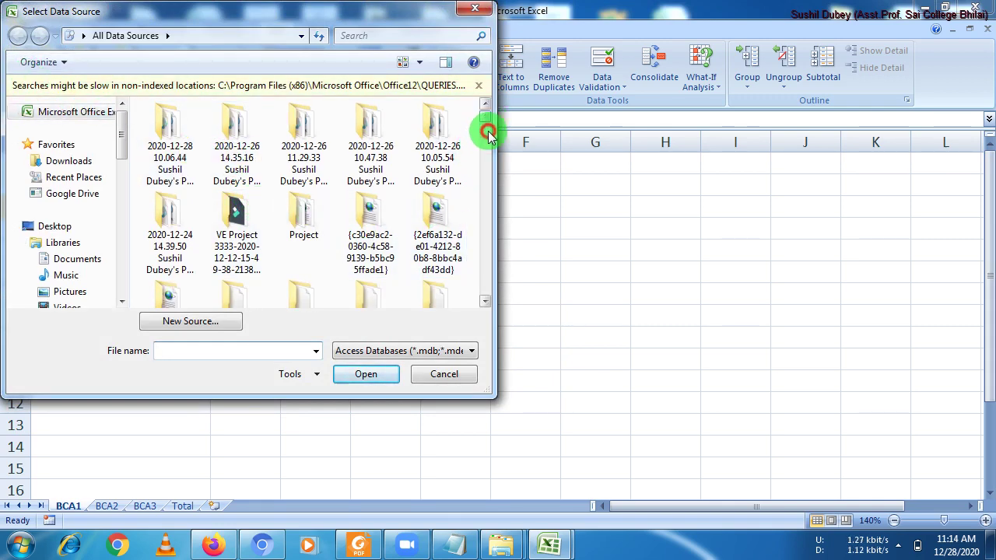
drag(488, 133, 489, 159)
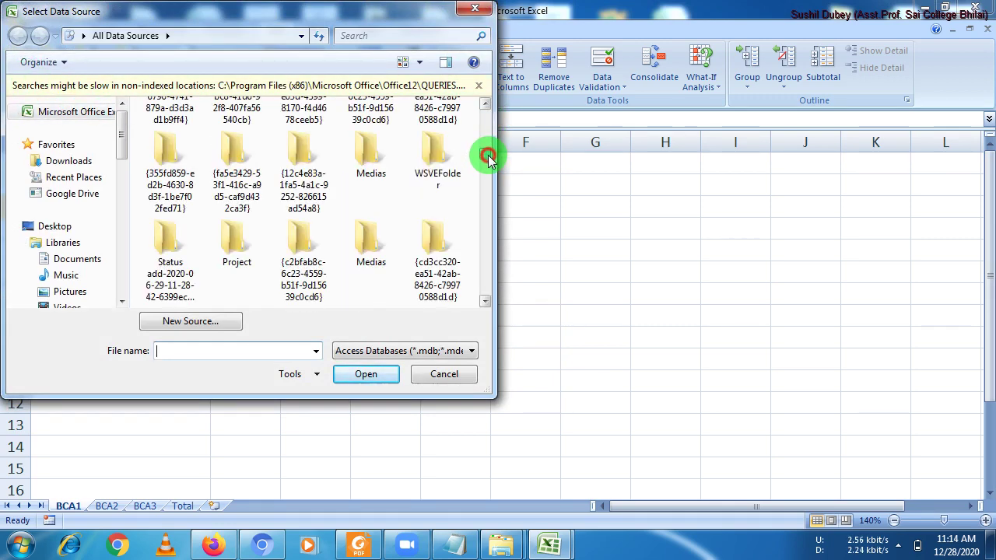
click(473, 9)
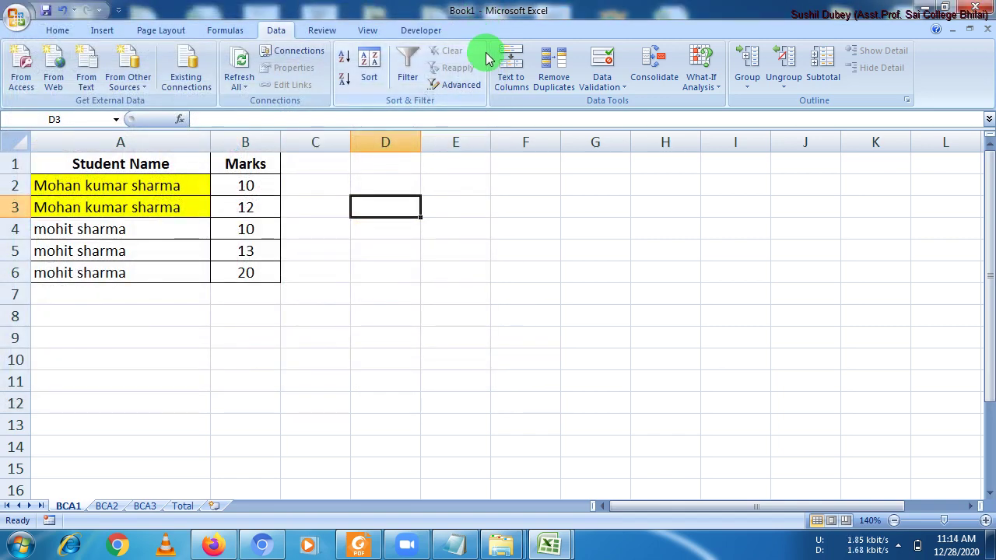
Step: Sort A1:B6 by name Z to A, then A to Z, then Z to A again
click(433, 267)
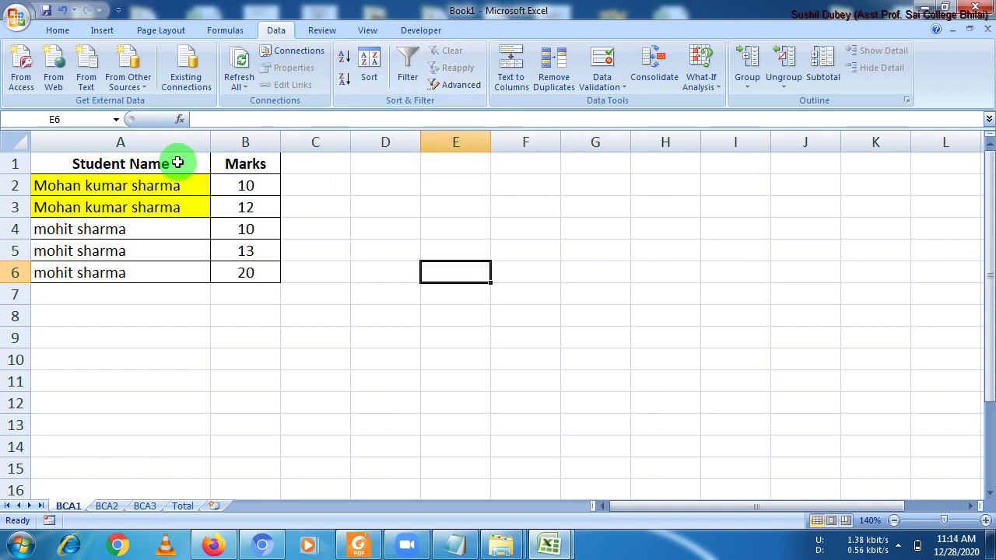
drag(178, 162, 245, 271)
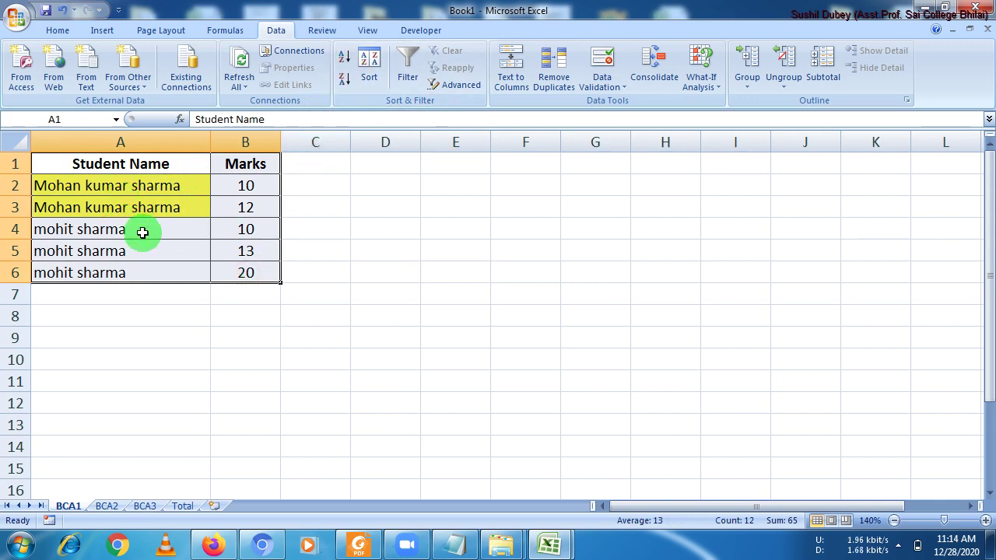
click(343, 83)
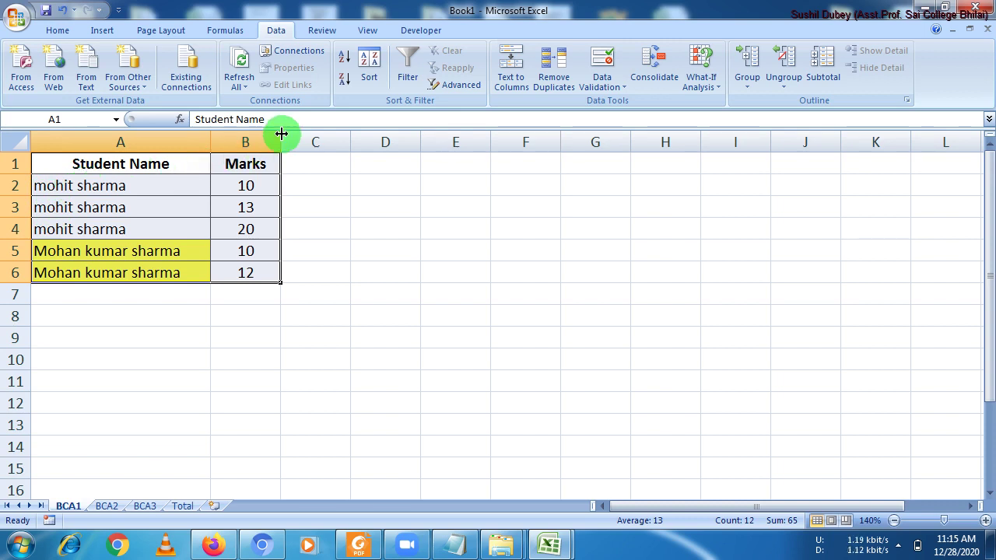
click(342, 62)
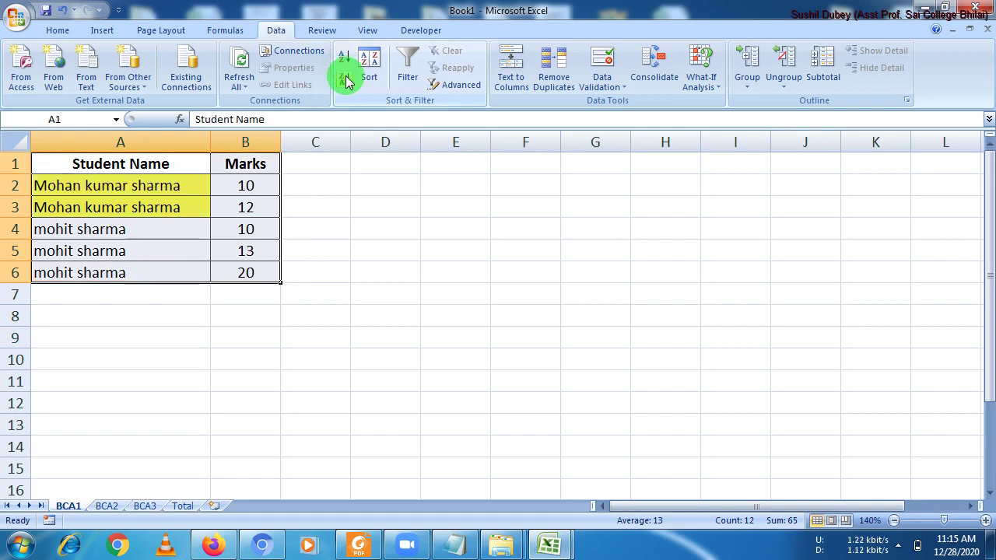
click(347, 80)
Step: Enter the numbers 2, 3, 44, 1, 5 and 6 down column D from D2
click(397, 193)
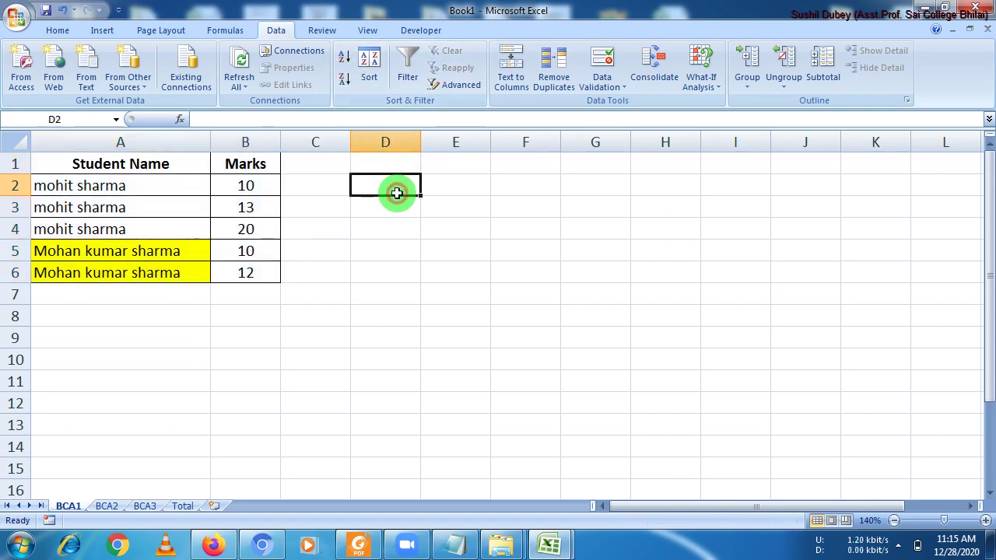
text(2)
key(Return)
text(3)
key(Return)
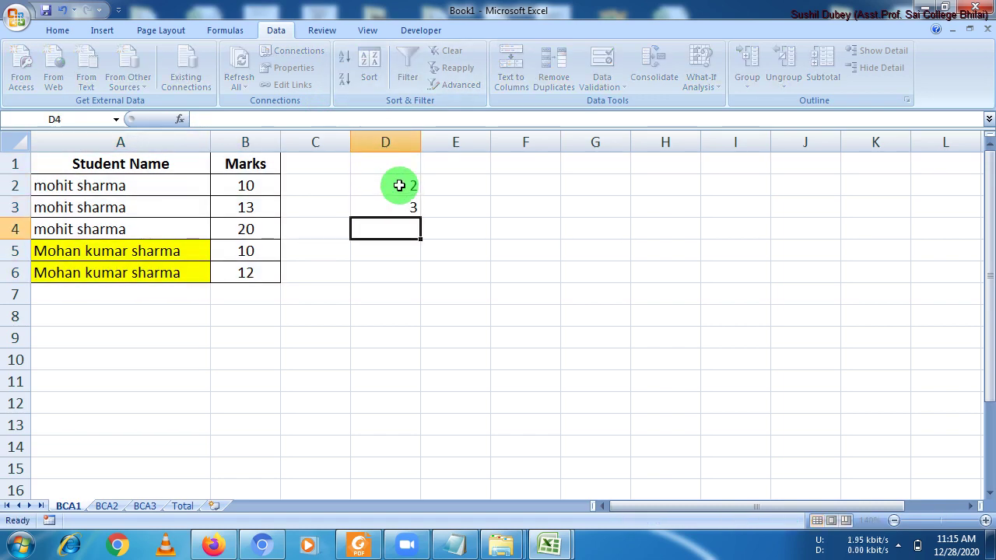
text(44)
key(Return)
text(1)
key(Return)
text(5)
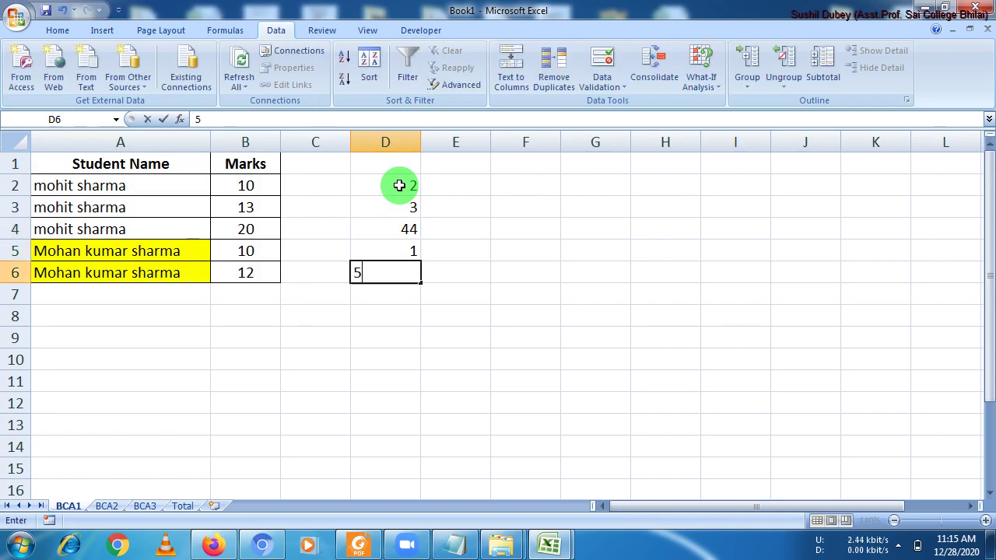
key(Return)
text(6)
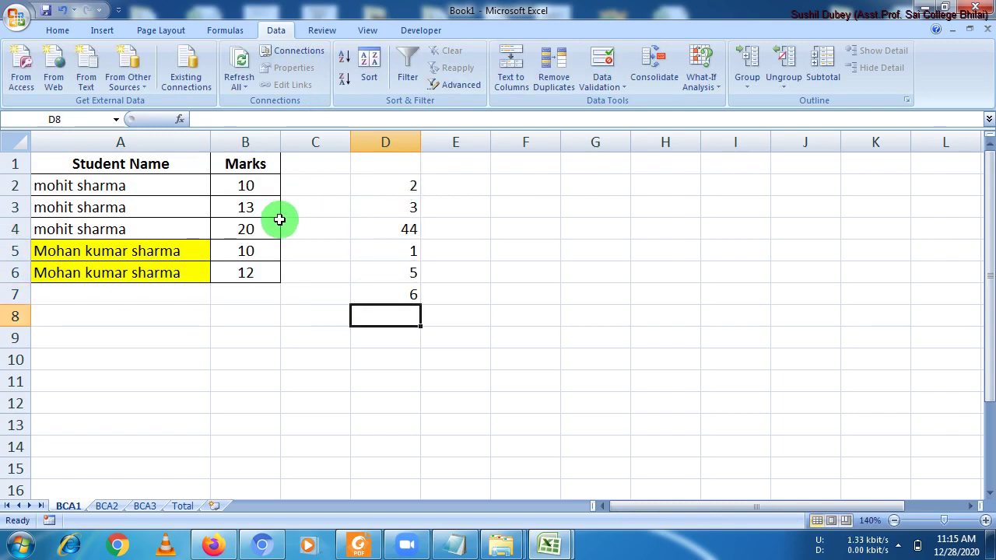
Step: Sort D2:D7 largest to smallest, then select the student table A1:B6
drag(396, 187, 398, 296)
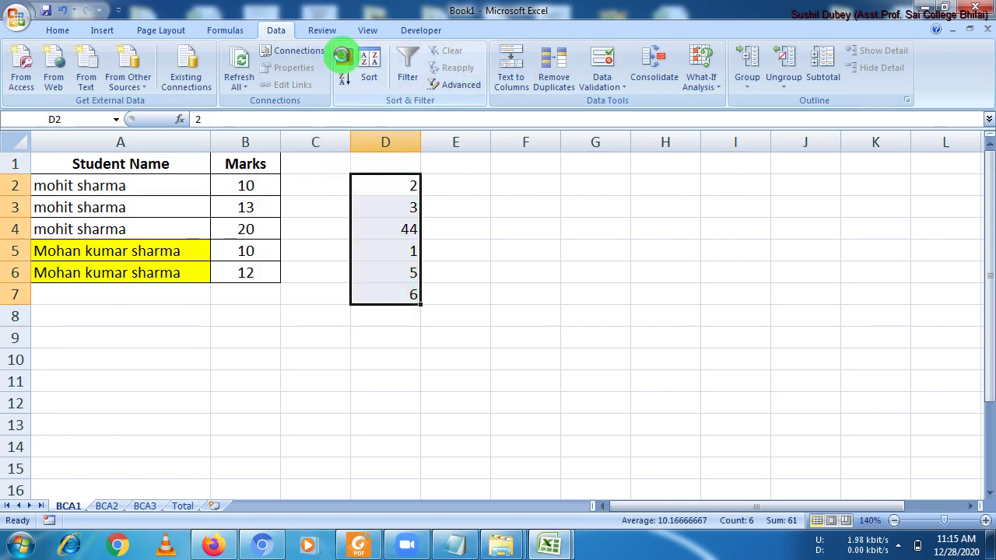
click(343, 56)
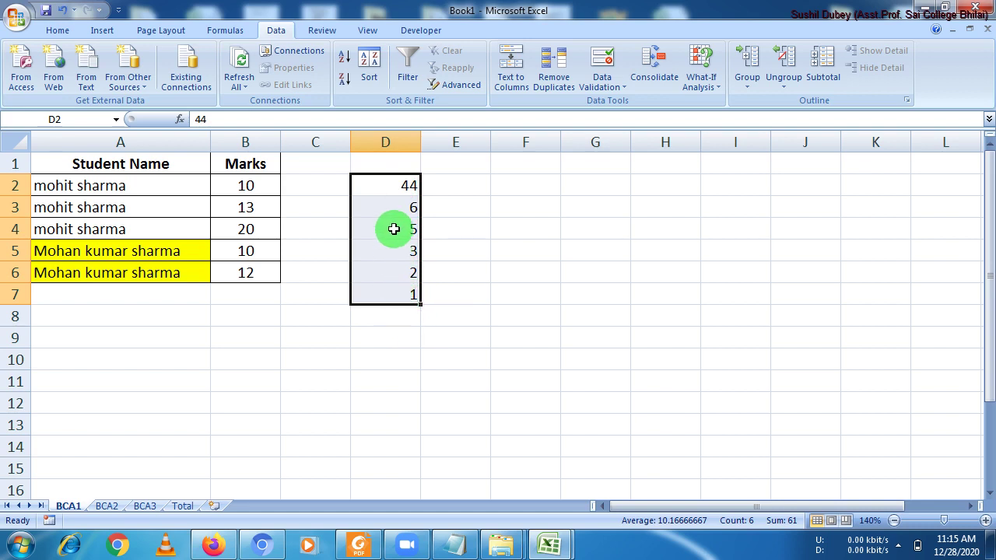
drag(195, 162, 265, 266)
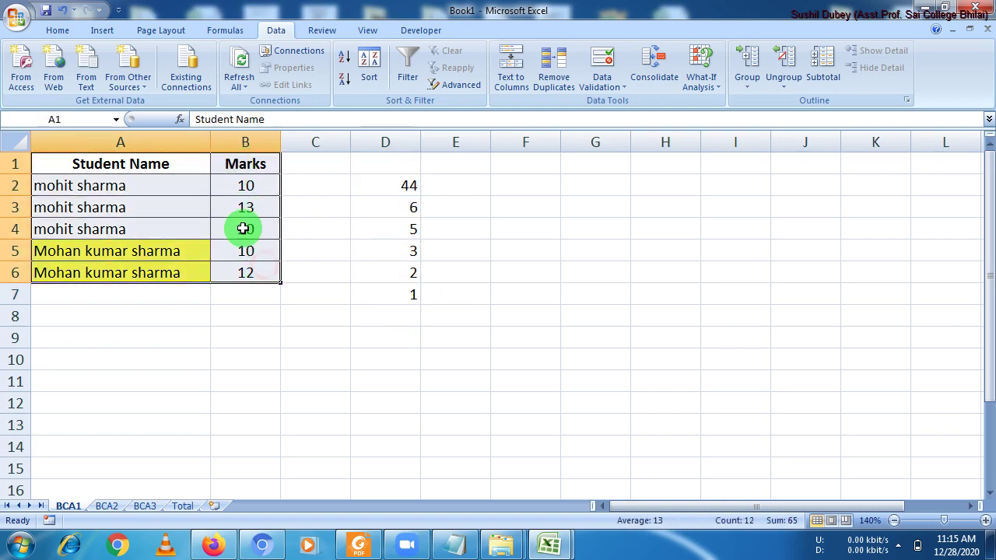
Step: Sort the student table by Marks, smallest to largest
click(373, 74)
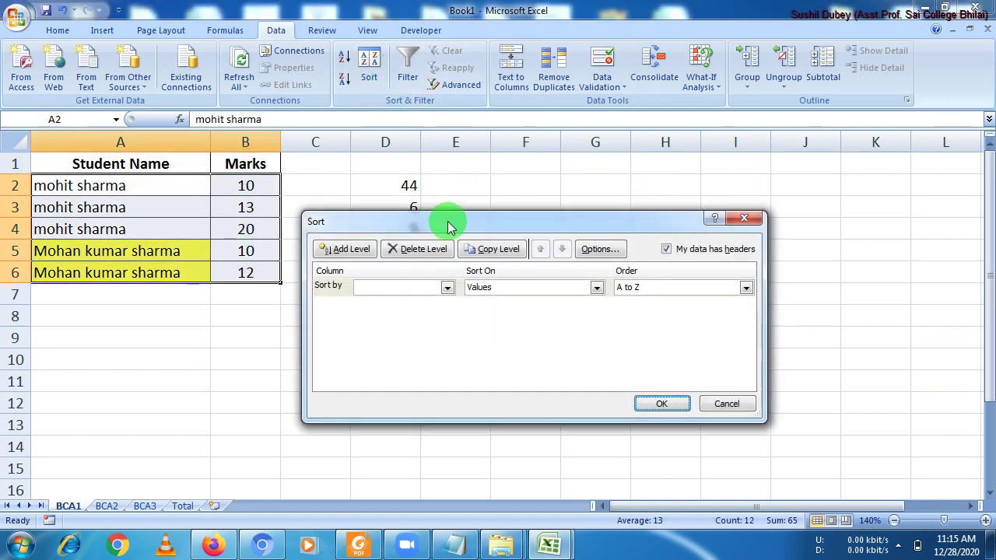
drag(446, 223, 630, 182)
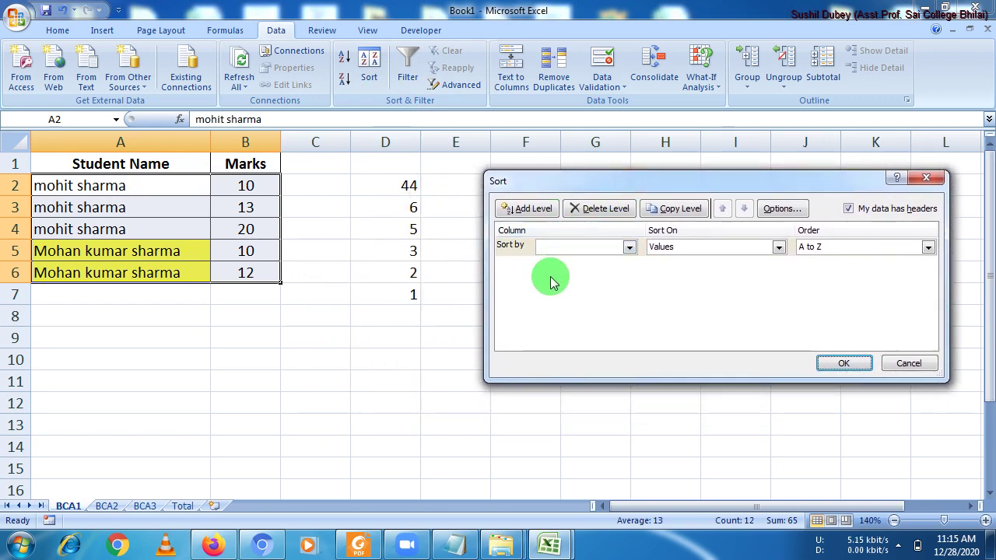
click(577, 248)
click(564, 272)
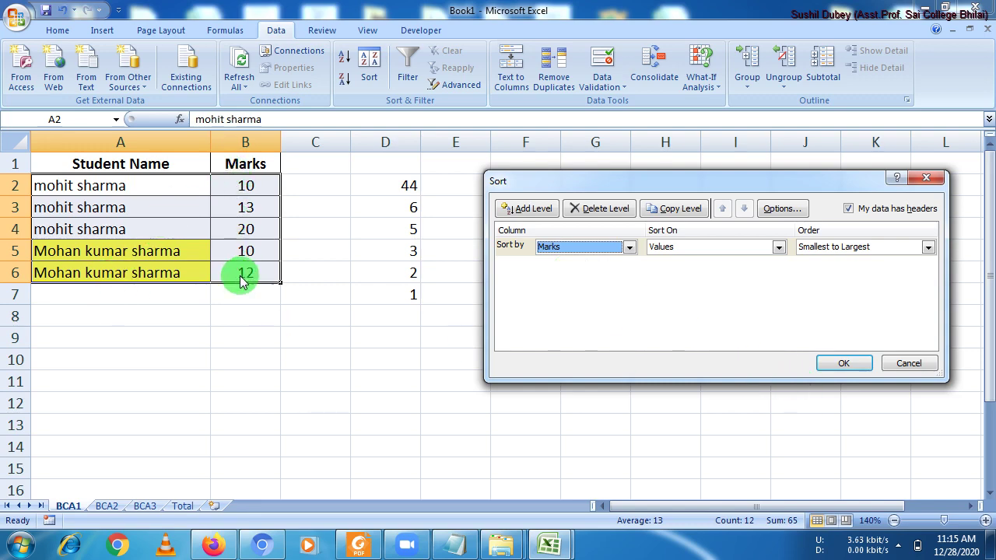
click(839, 363)
Step: Check the sorted marks run 10, 10, 12, 13, 20 down to B6
drag(265, 187, 265, 206)
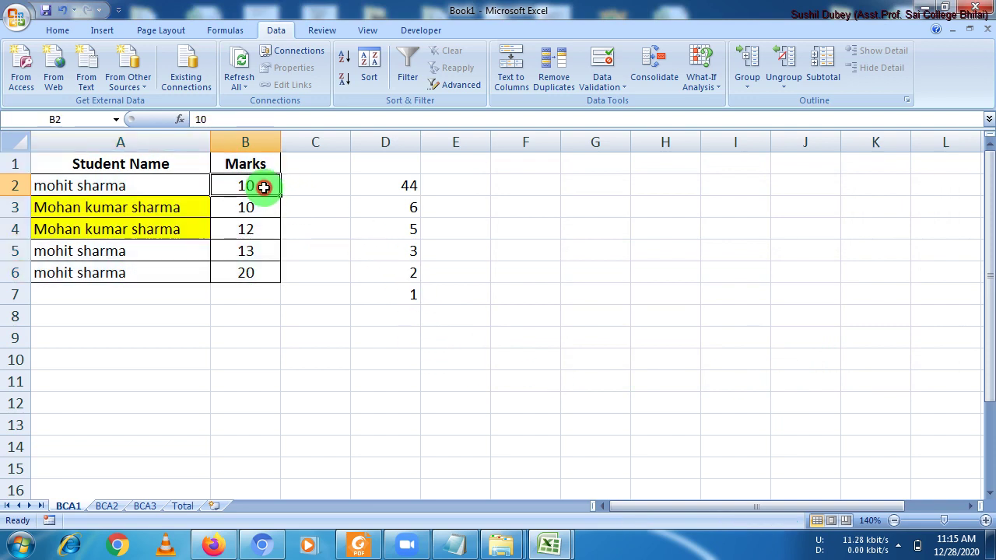
click(246, 252)
click(248, 274)
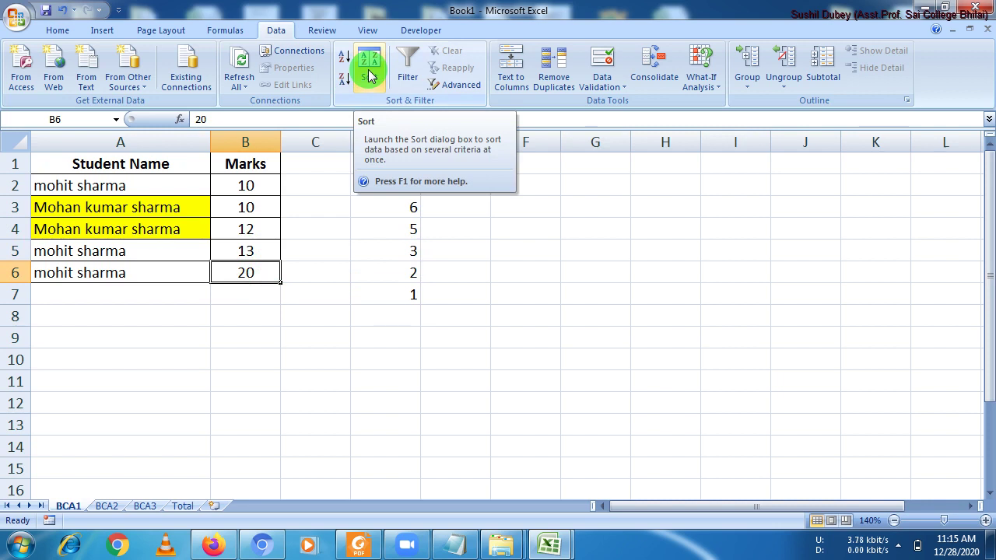
Step: Turn on filtering for the student table A1:B6
click(132, 165)
drag(132, 165, 234, 274)
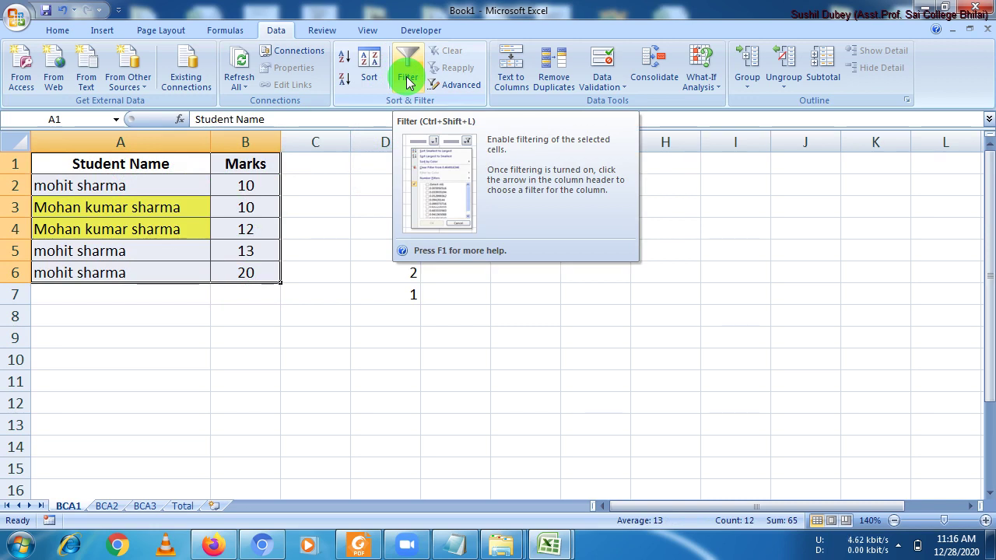
click(408, 83)
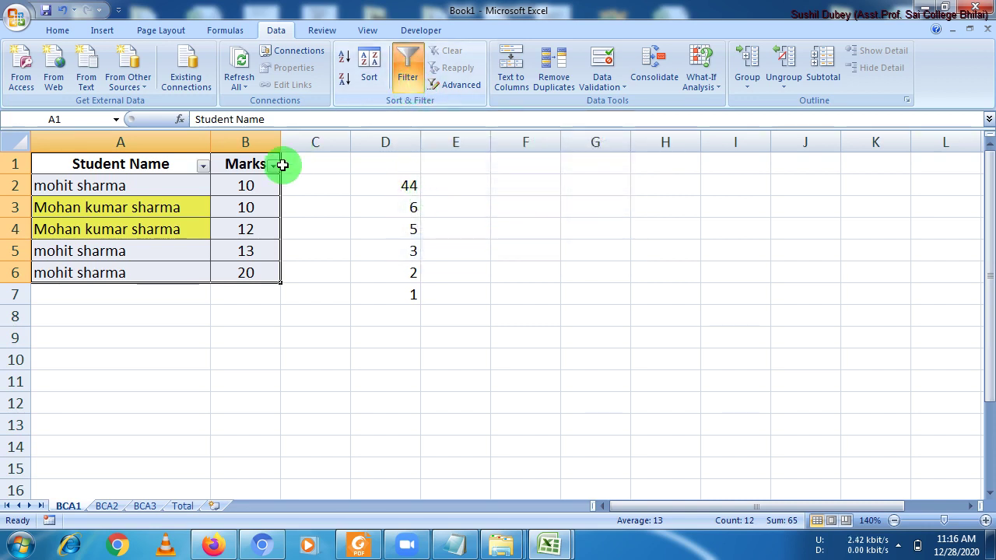
click(296, 206)
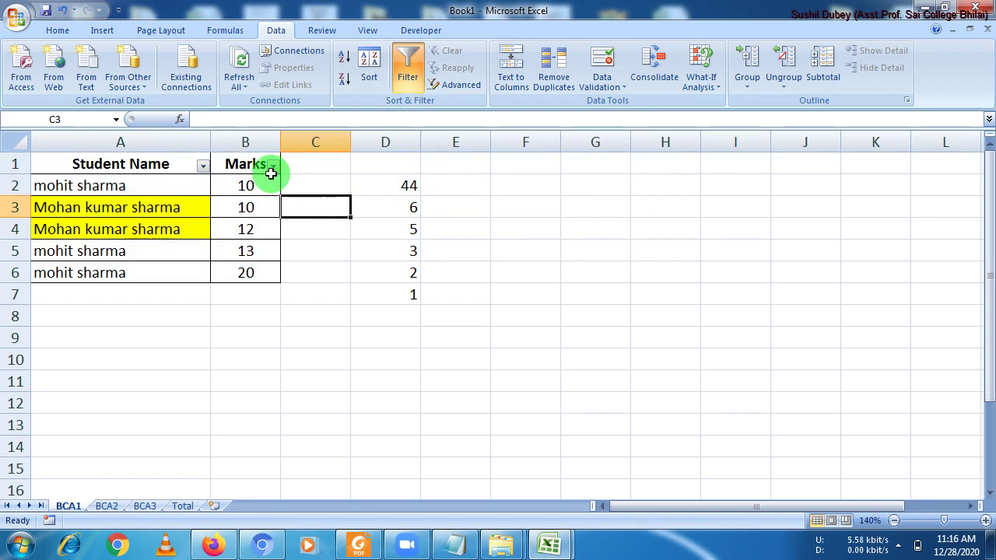
Step: Browse the Marks and Student Name filter dropdowns, ending on Marks Number Filters
click(278, 169)
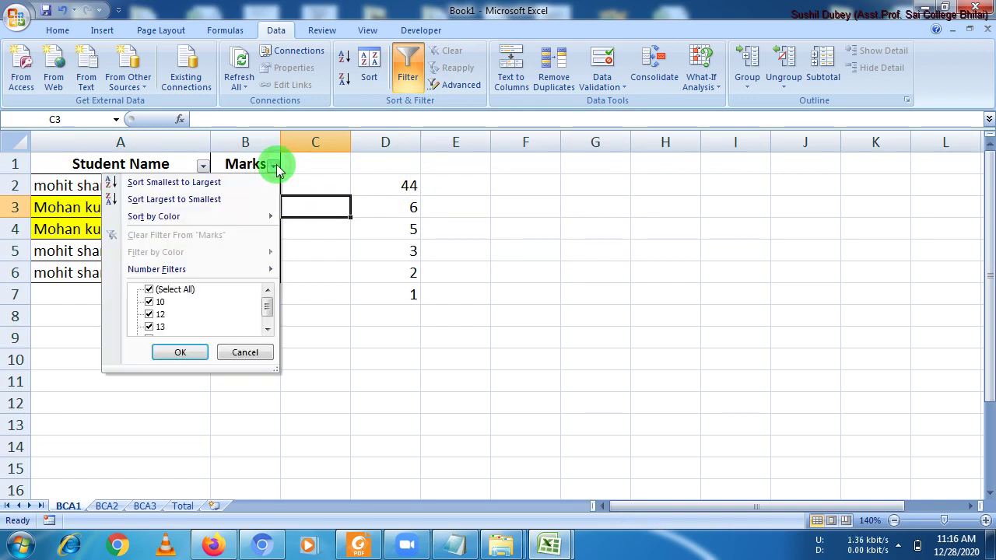
mouse_move(218, 273)
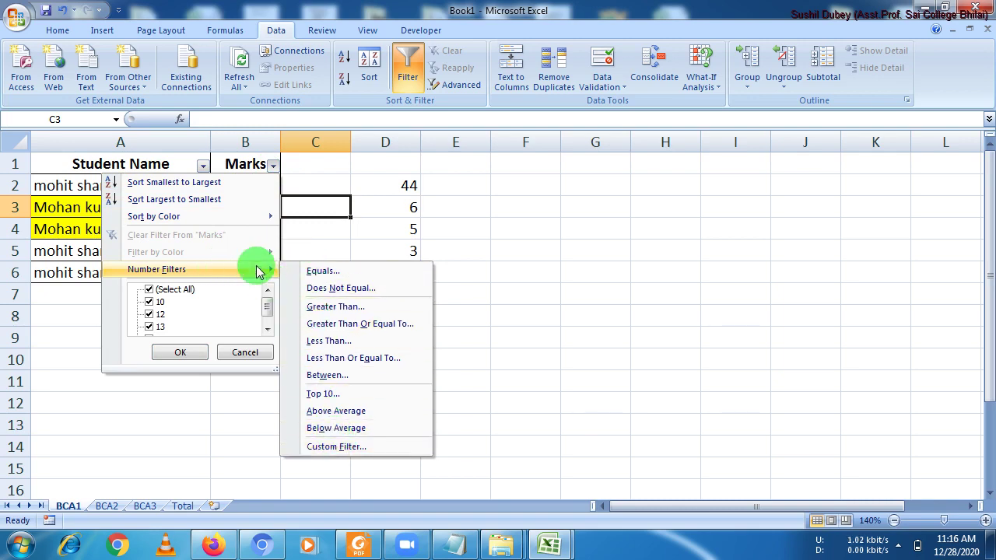
click(204, 167)
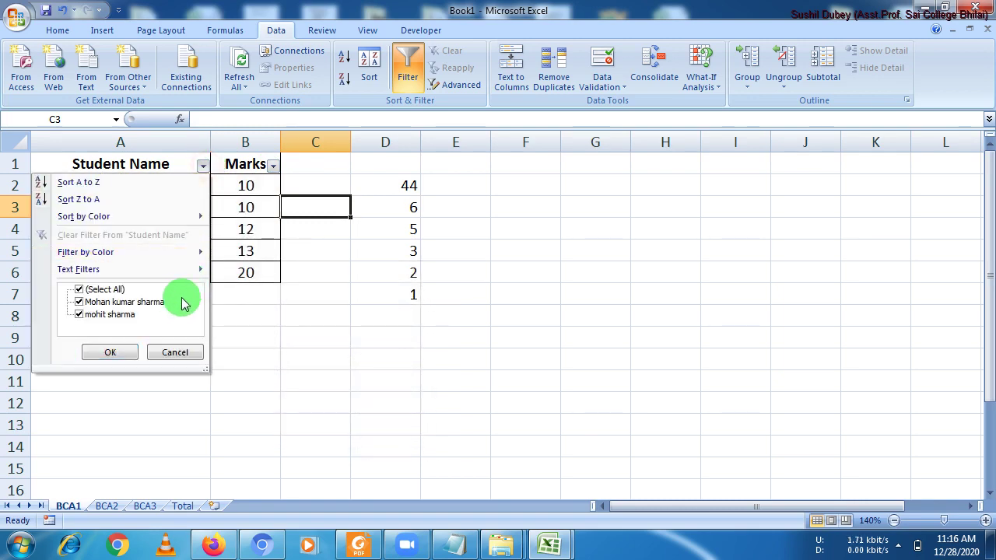
mouse_move(163, 273)
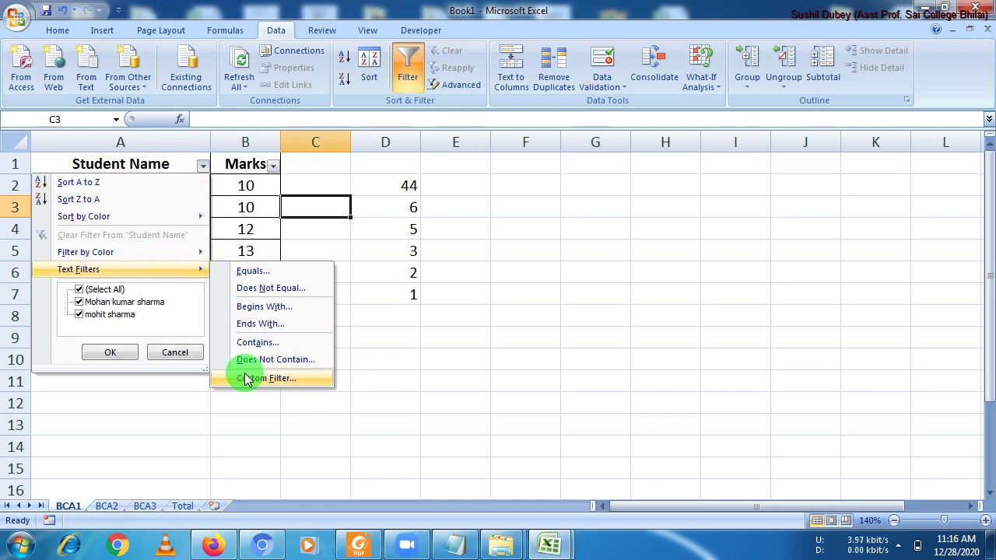
click(273, 164)
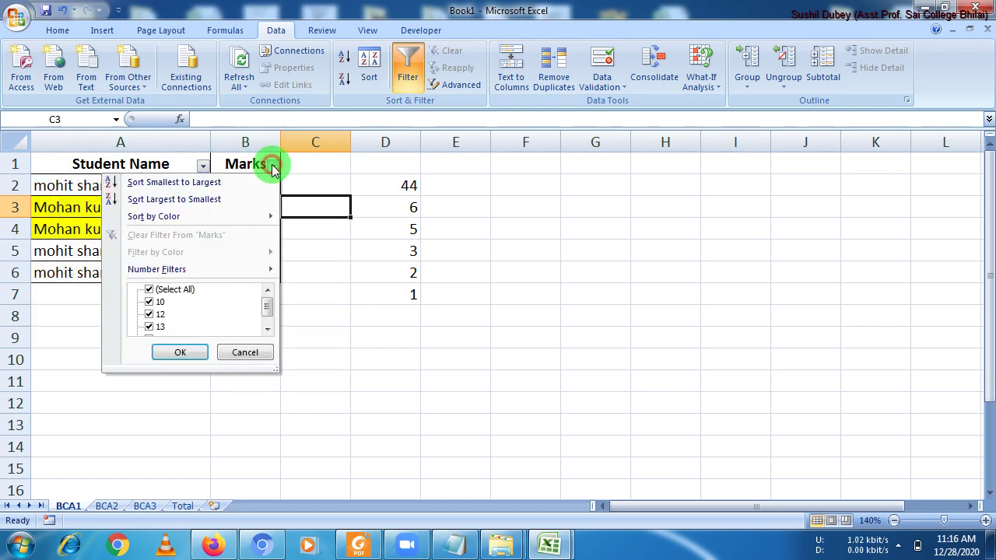
mouse_move(225, 272)
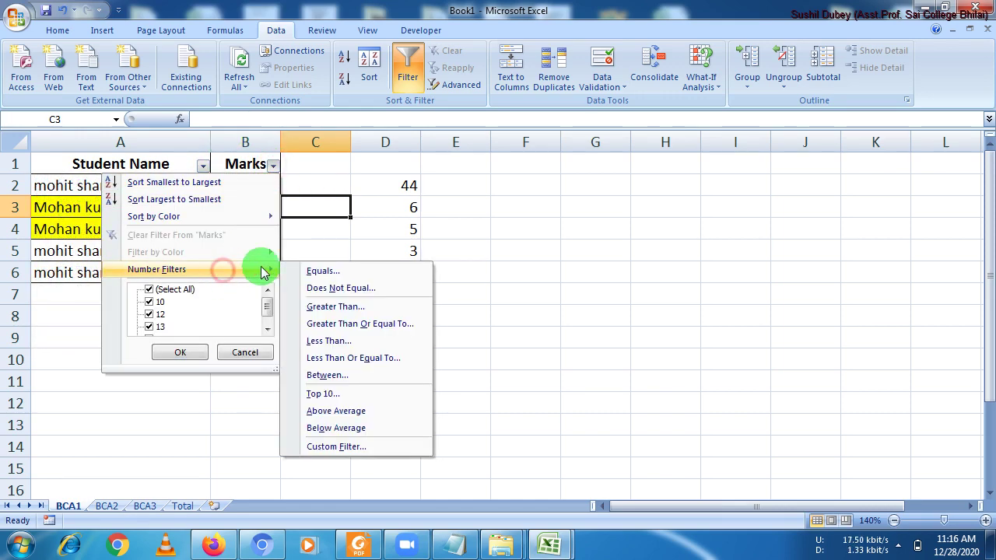
Step: Filter Marks to show only values greater than 12
click(342, 307)
click(745, 243)
text(12)
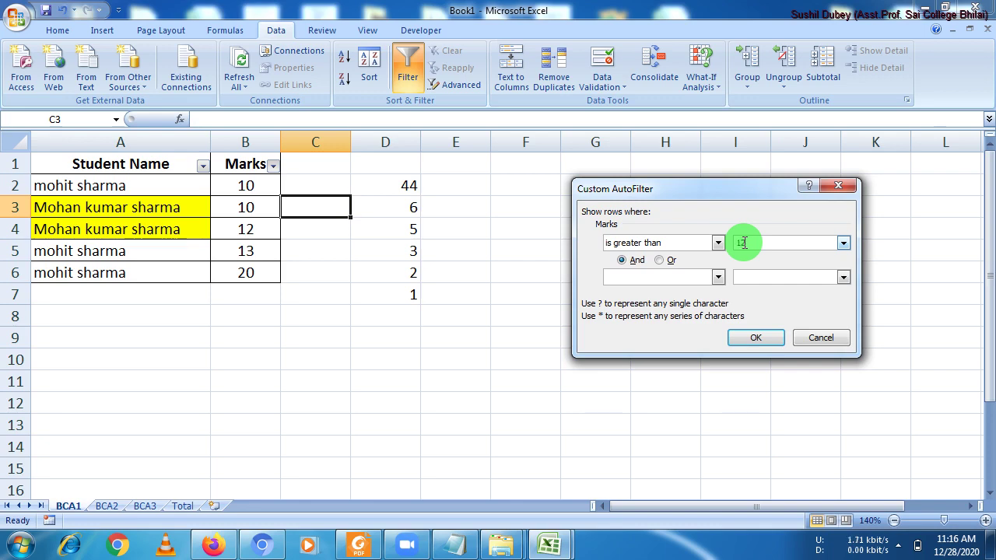
click(774, 340)
drag(244, 187, 251, 207)
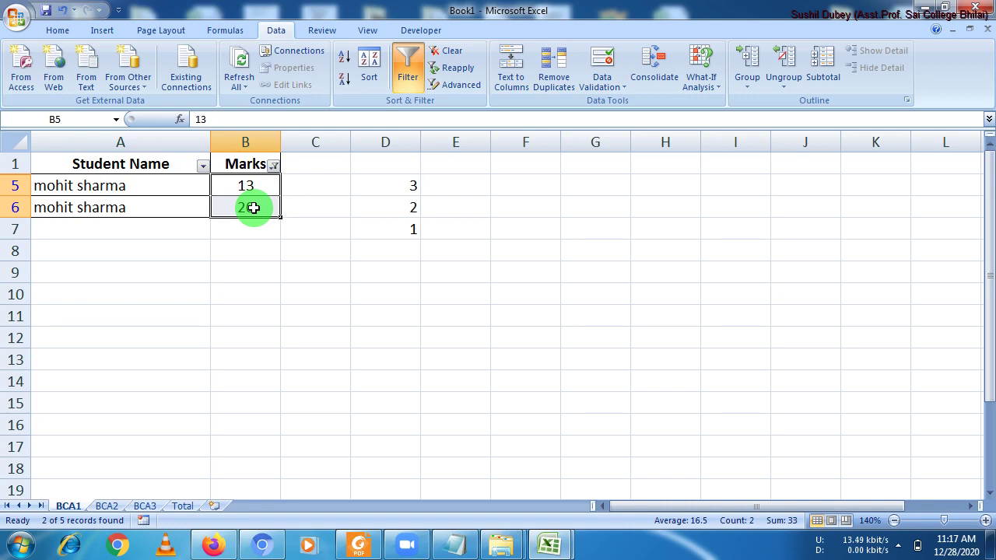
Step: Clear the Marks filter with Select All so all five students show again
click(273, 165)
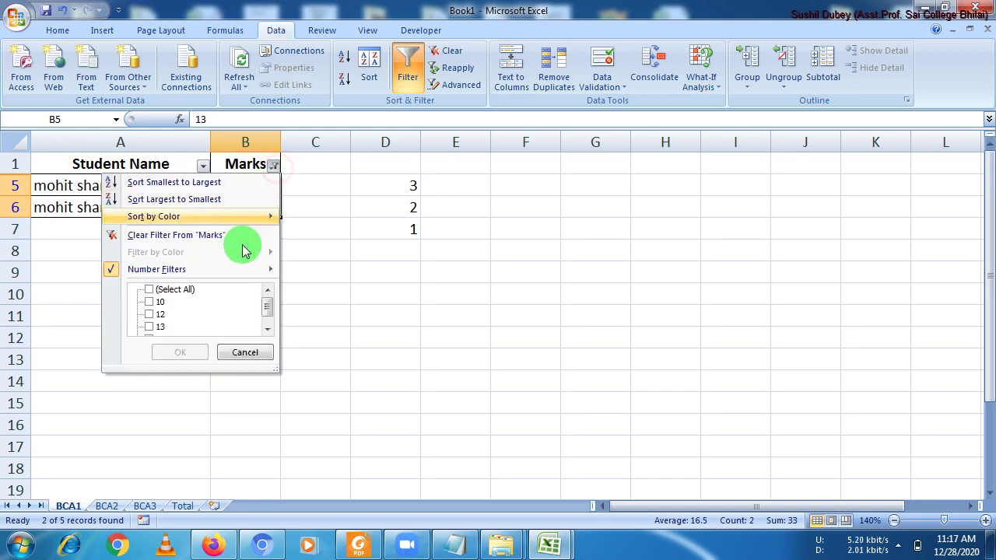
click(160, 290)
click(180, 352)
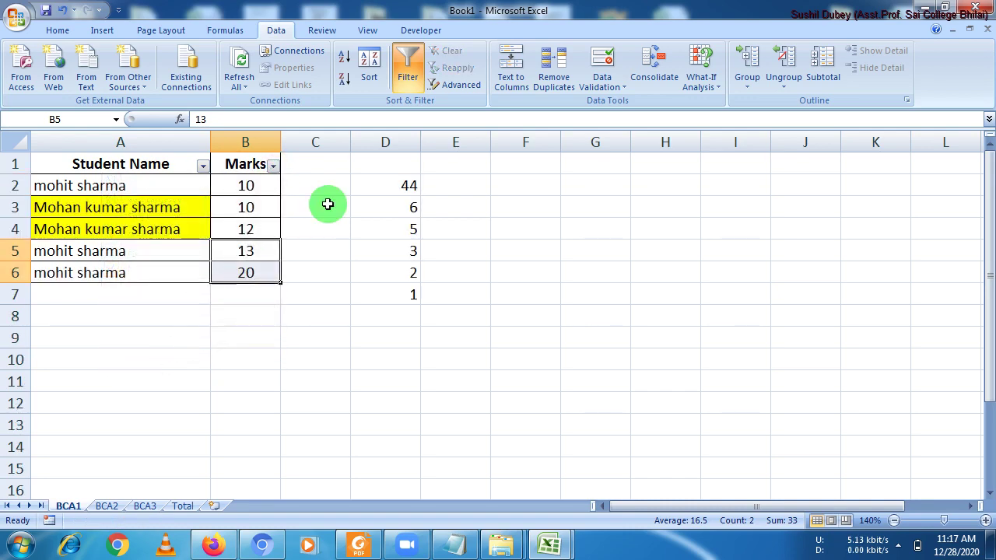
click(456, 85)
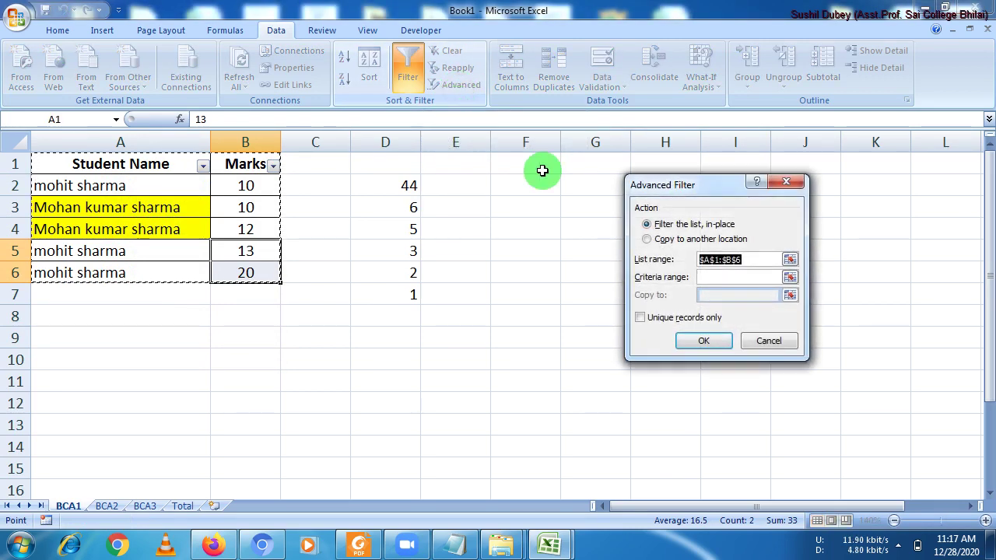
click(790, 181)
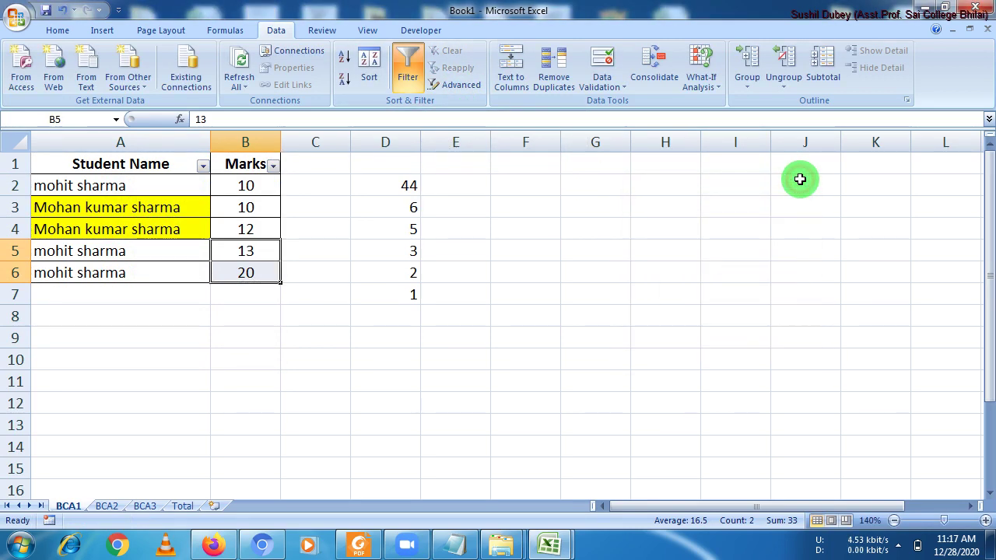
click(590, 387)
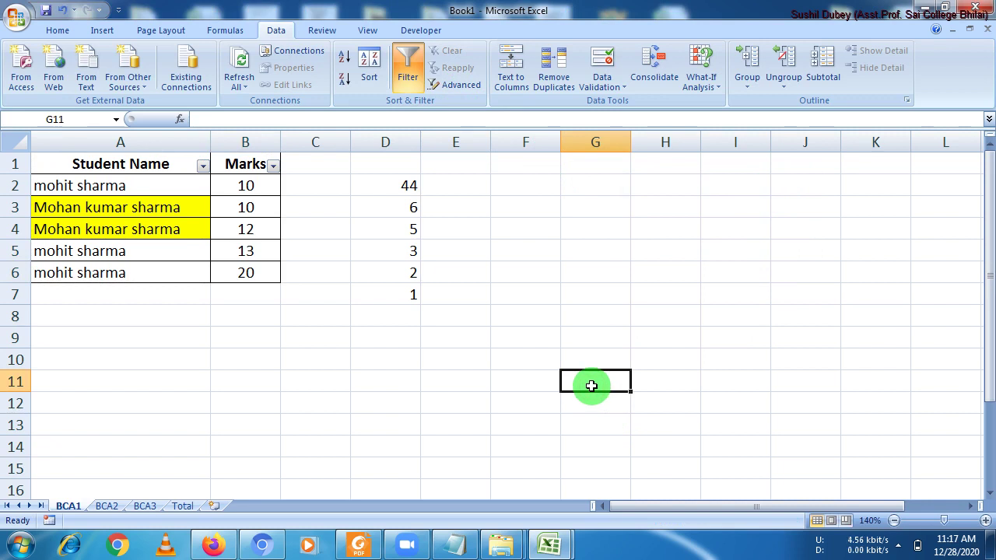